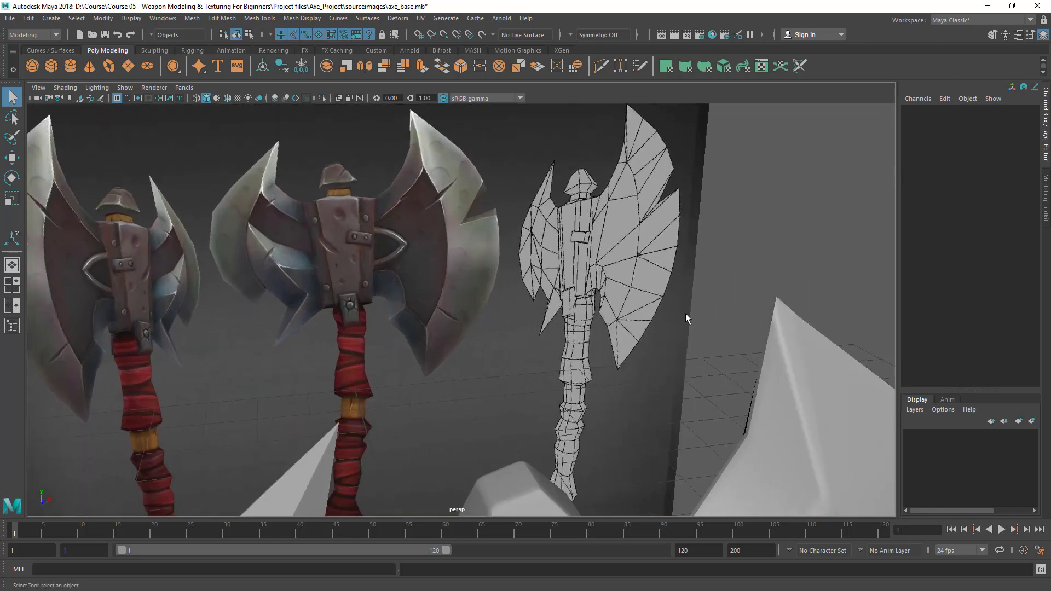
Create a polygon cylinder in the front view over the axe reference.
left_click_drag(380, 275, 365, 277, "alt")
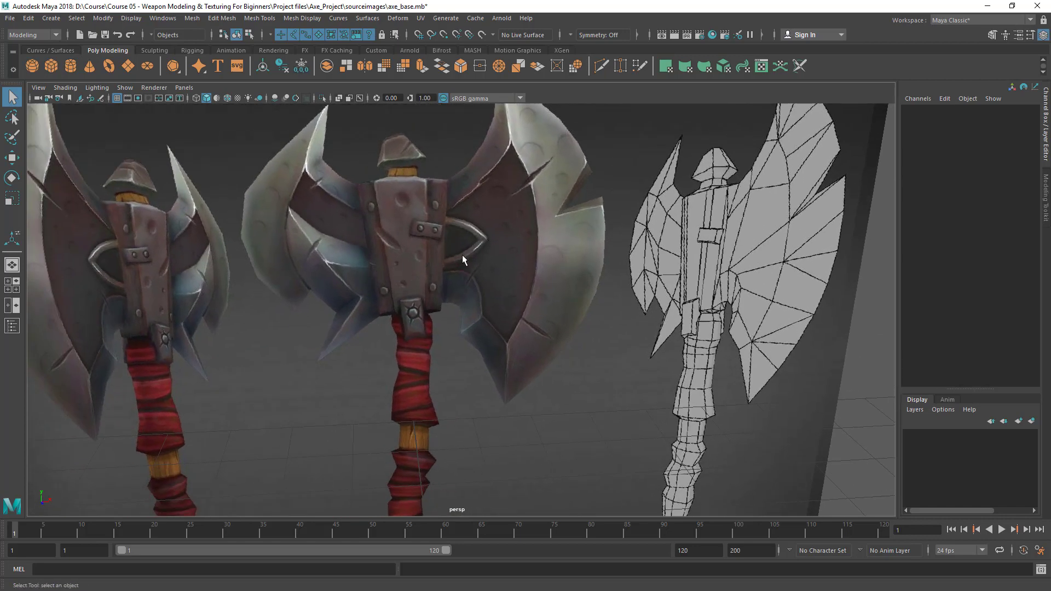
middle_click_drag(483, 249, 448, 241, "alt")
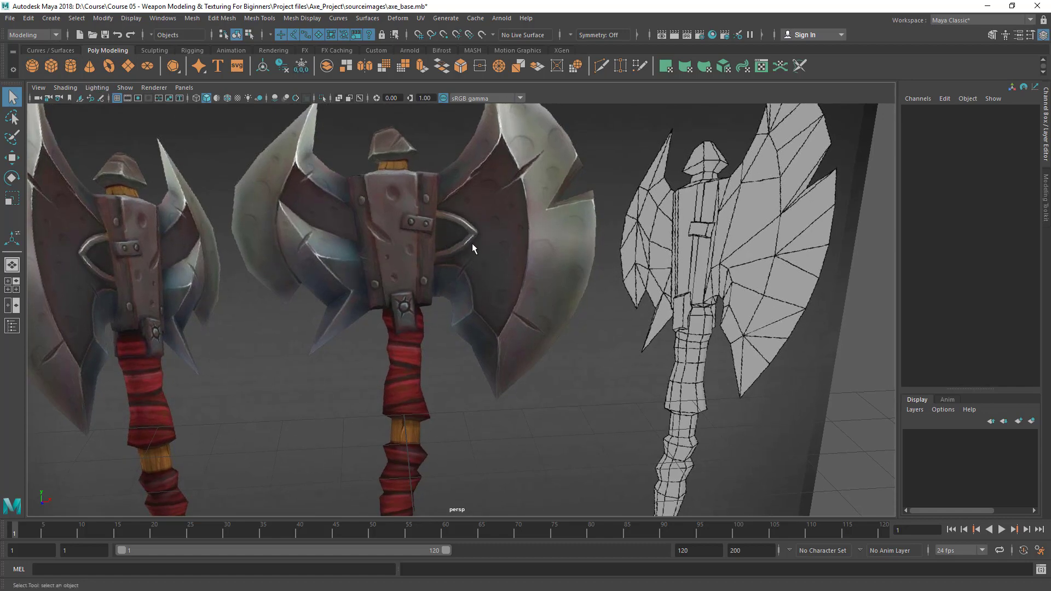
key("space")
key("space")
right_click_drag(442, 333, 533, 303, "alt")
middle_click_drag(534, 303, 498, 321, "alt")
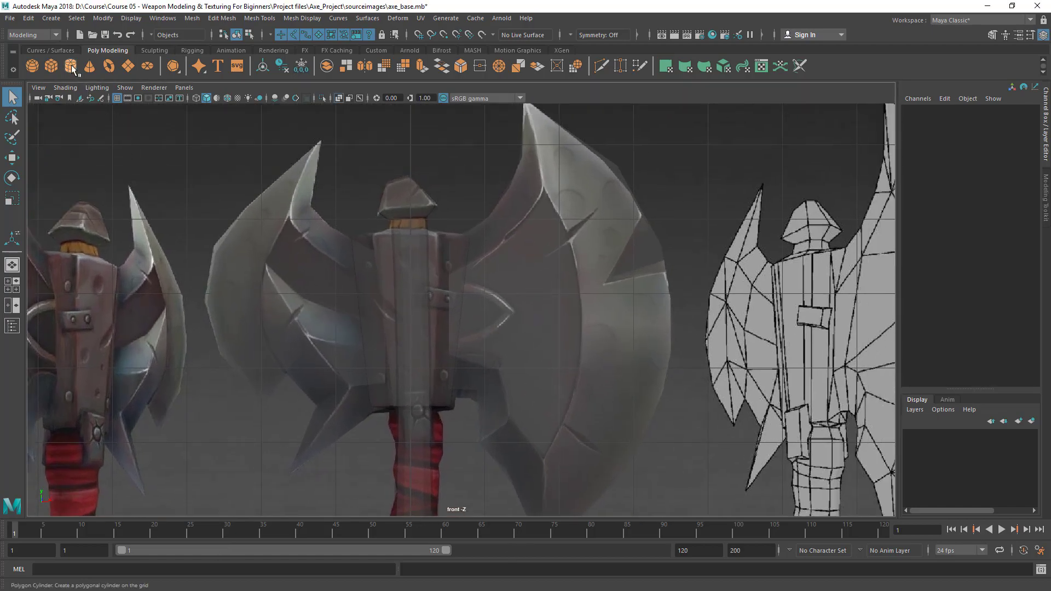
scroll(438, 342, "down", 7)
key("w")
scroll(457, 400, "up", 3)
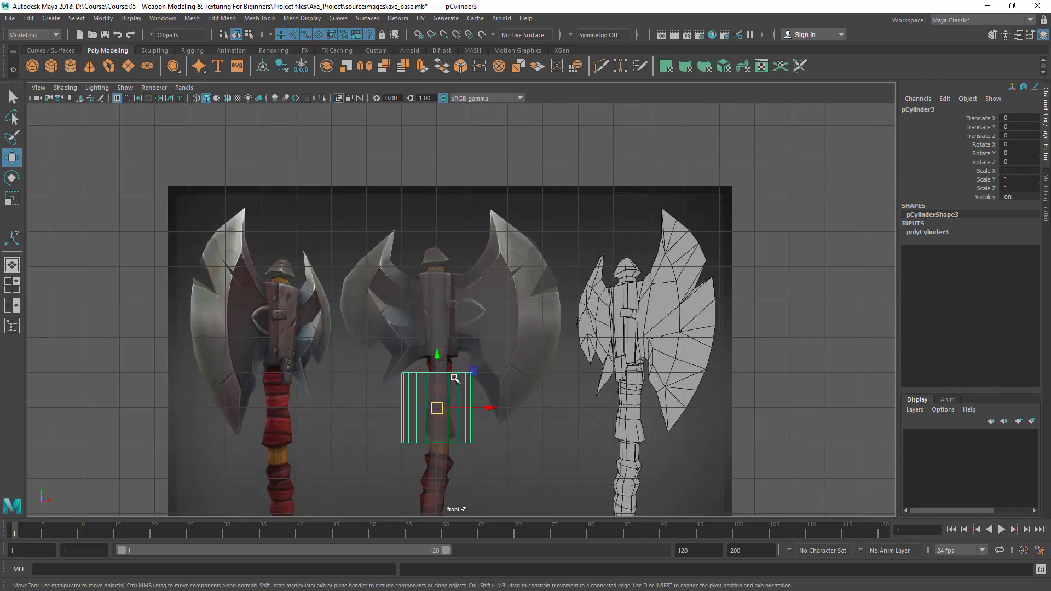
Move the cylinder up onto the centre of the axe head, at about X 0.028, Y 3.048.
left_click_drag(437, 408, 446, 321)
scroll(398, 330, "up", 5)
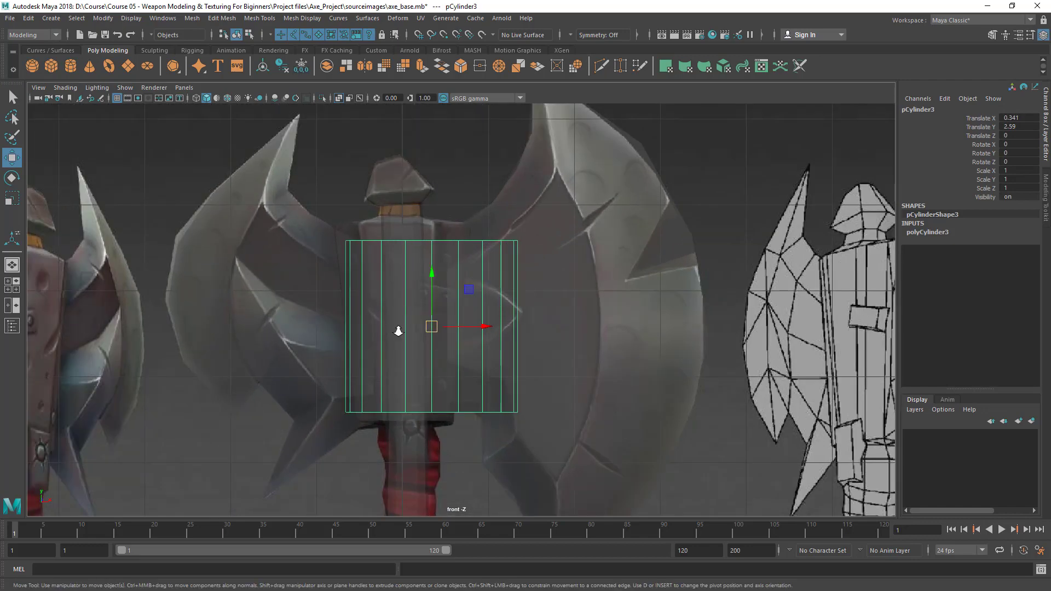
left_click_drag(415, 357, 379, 303)
right_click_drag(480, 333, 514, 373, "alt")
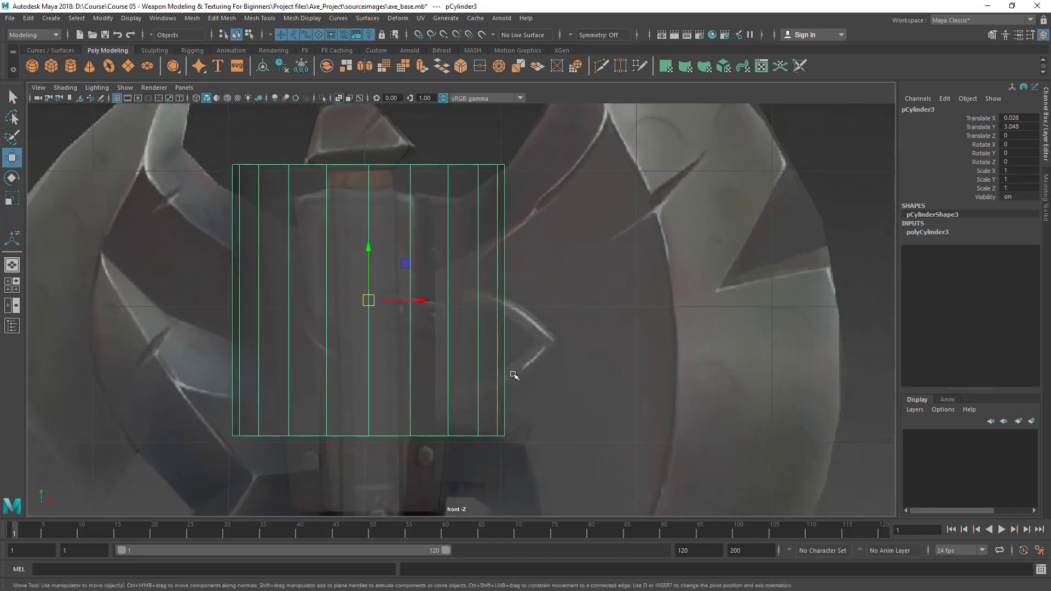
middle_click_drag(514, 372, 524, 374, "alt")
left_click(929, 232)
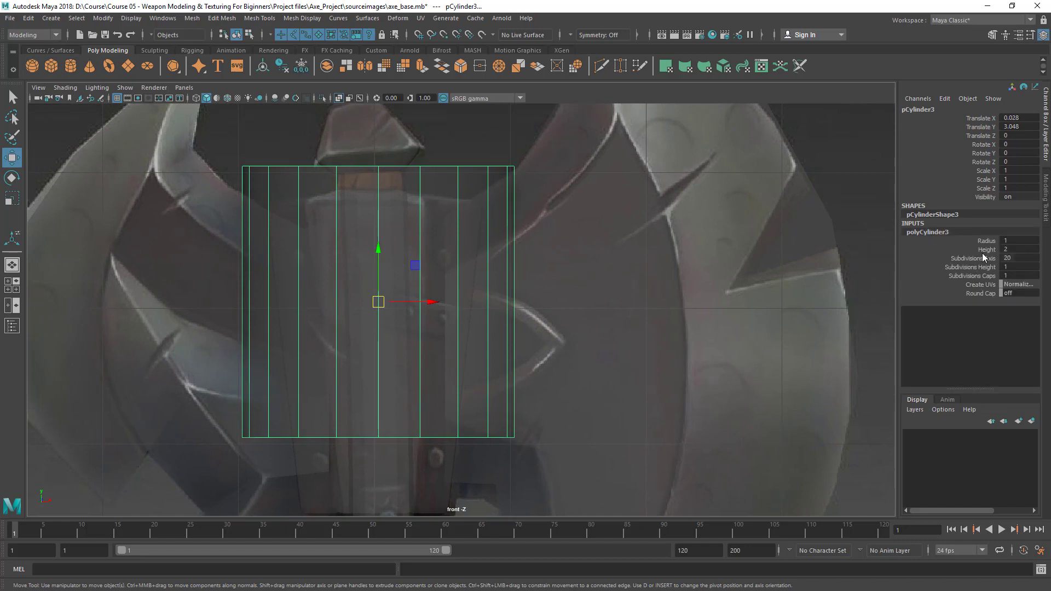
left_click(985, 241)
middle_click_drag(673, 284, 609, 287)
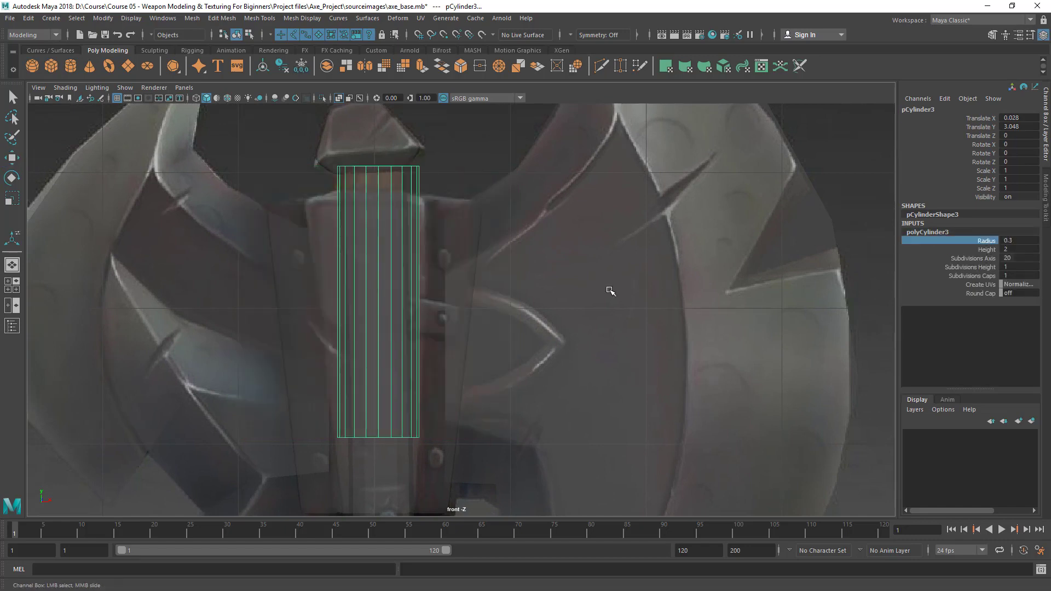
key("ctrl+z")
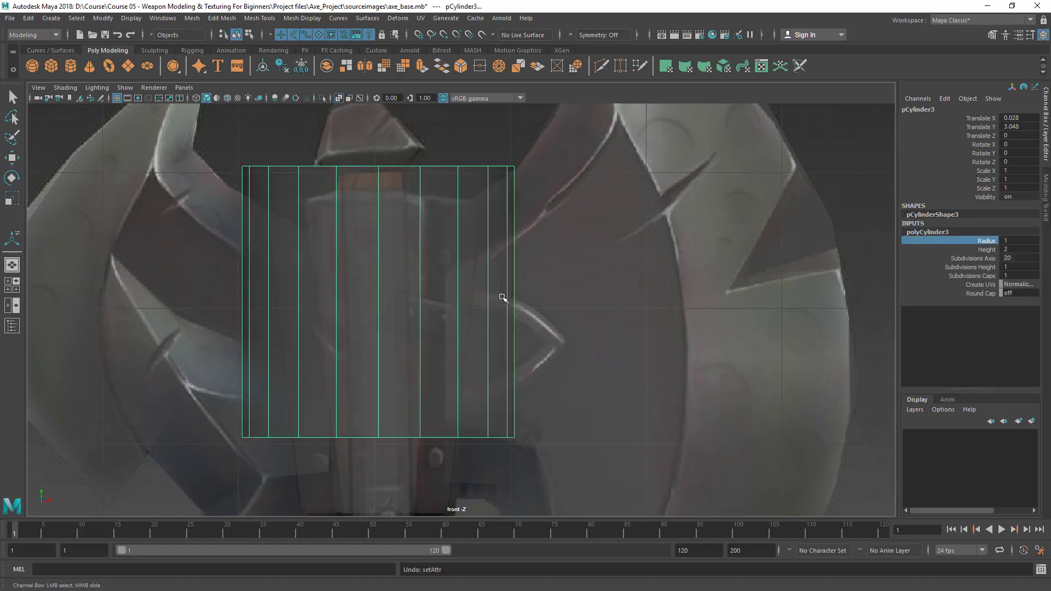
Scale the cylinder uniformly to about 0.078 and move it to the upper start of the pointed metal loop.
key("r")
left_click_drag(377, 302, 167, 316)
key("w")
left_click_drag(378, 302, 489, 298)
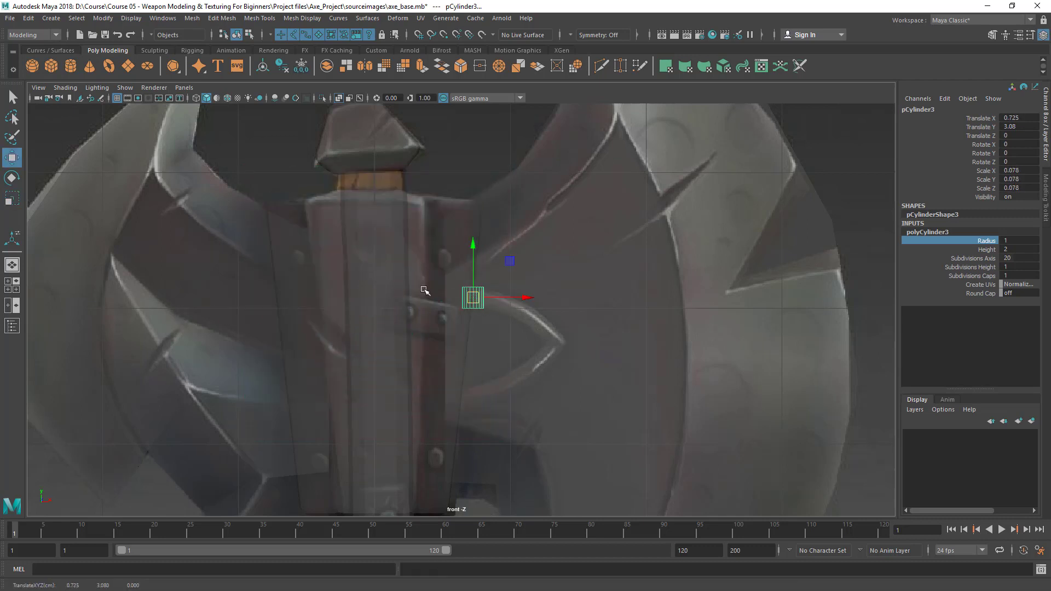
Rotate the cylinder to about -102.6 degrees in Z and nudge it onto the loop's upper end.
scroll(493, 296, "up", 5)
key("e")
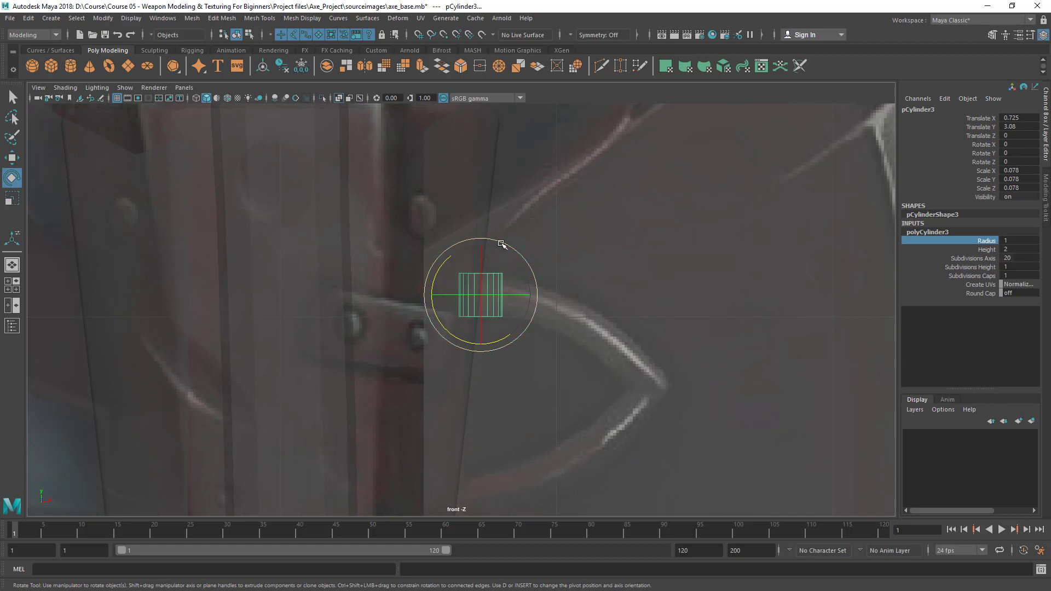
left_click_drag(500, 242, 527, 326)
key("w")
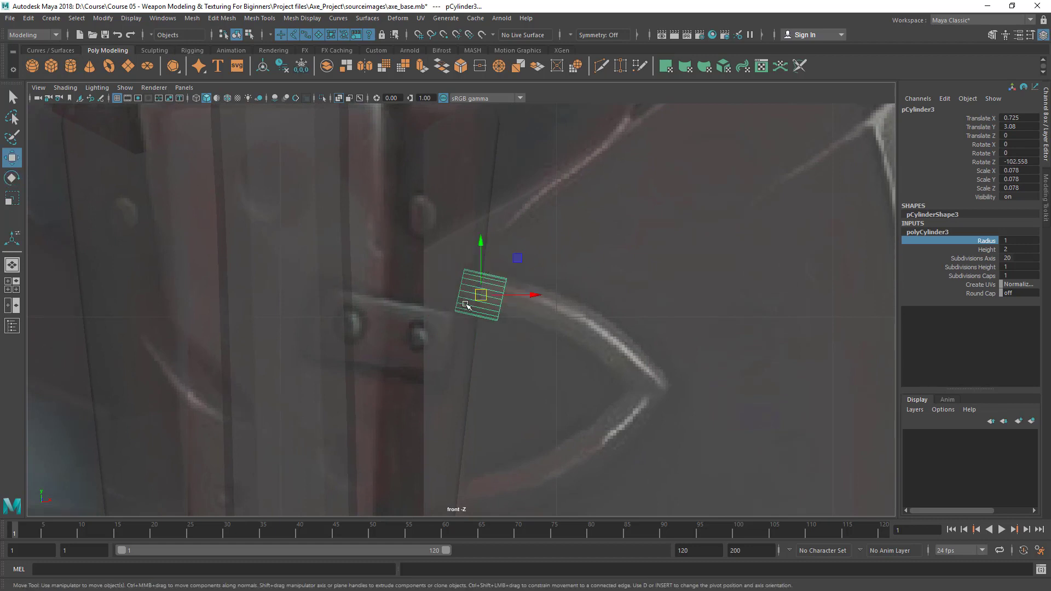
left_click_drag(479, 295, 484, 293)
scroll(514, 376, "up", 2)
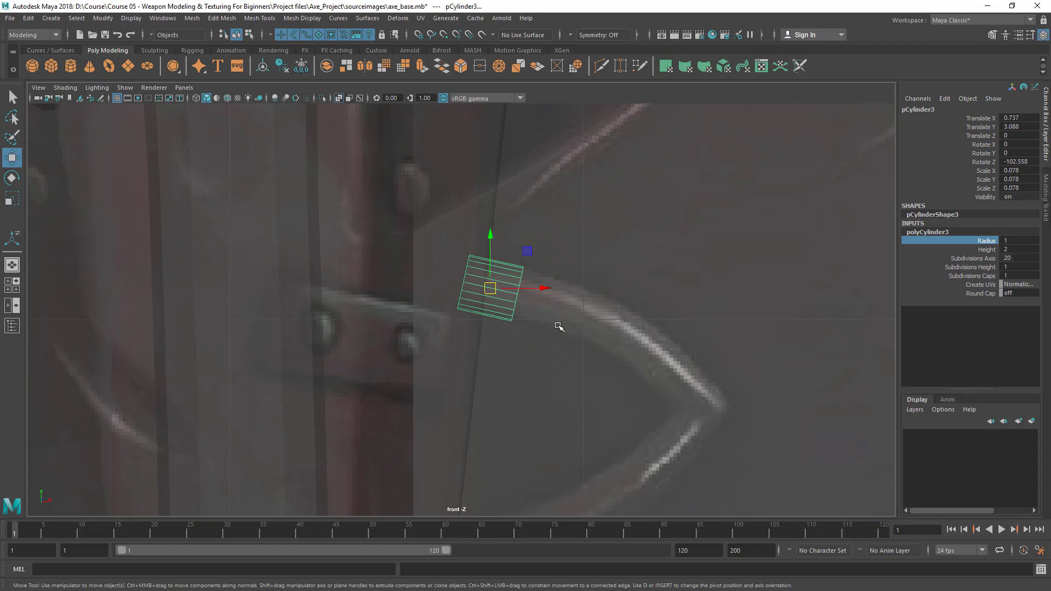
Set the cylinder's axis subdivisions to 12.
left_click(1015, 258)
type("12")
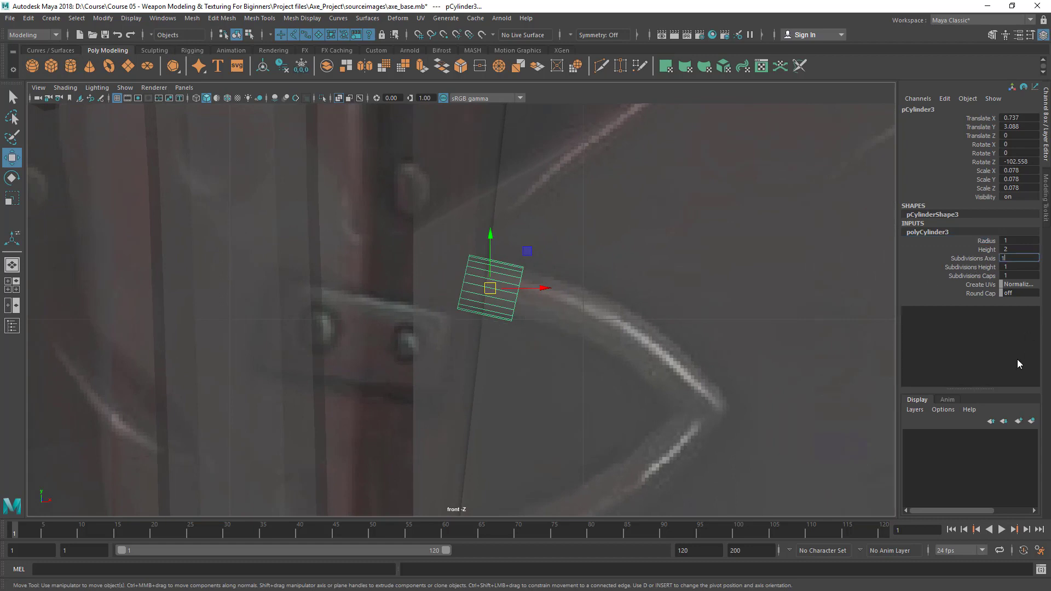
key("Return")
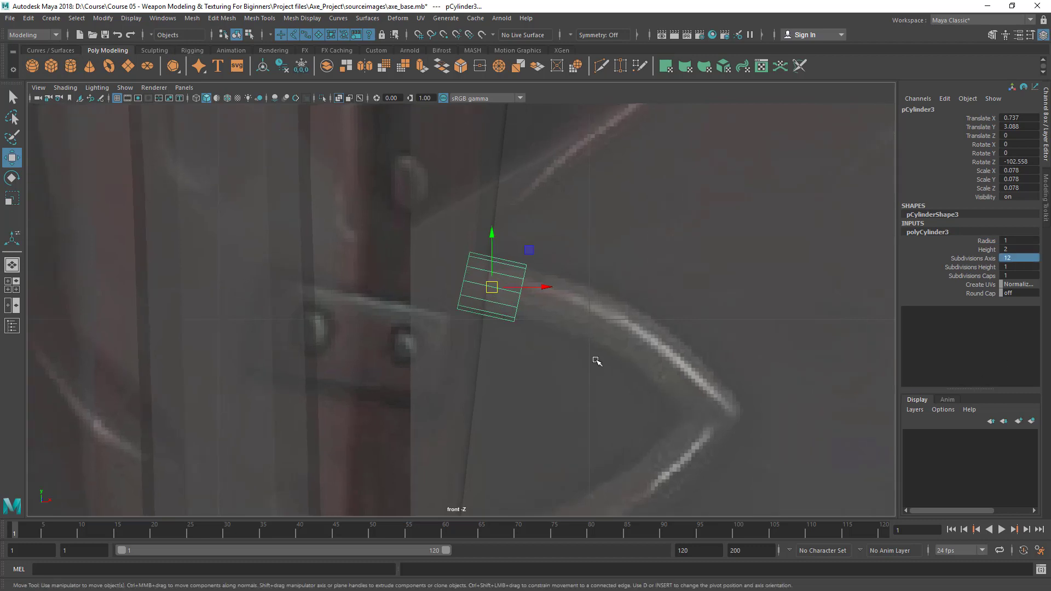
Move the cylinder out of the blade in the top view, to about 0.457 in Z, and return to the front view.
key("q")
middle_click_drag(488, 322, 486, 292, "alt")
scroll(450, 252, "down", 5)
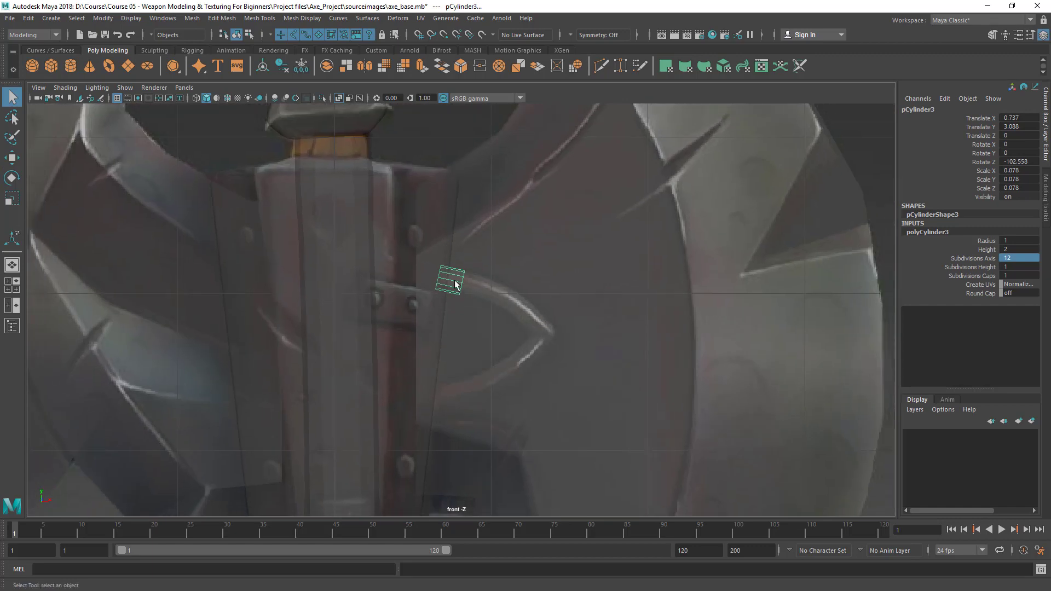
key("space")
key("space")
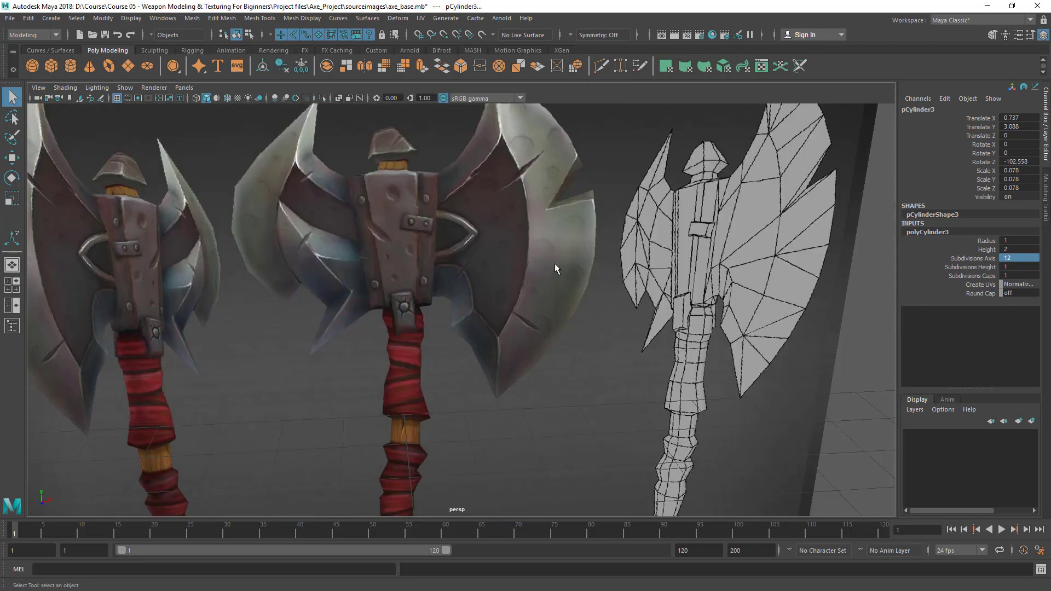
key("f")
right_click_drag(583, 288, 254, 263, "alt")
left_click_drag(254, 264, 518, 333, "alt")
scroll(239, 275, "down", 5)
key("w")
left_click_drag(446, 291, 550, 340, "alt")
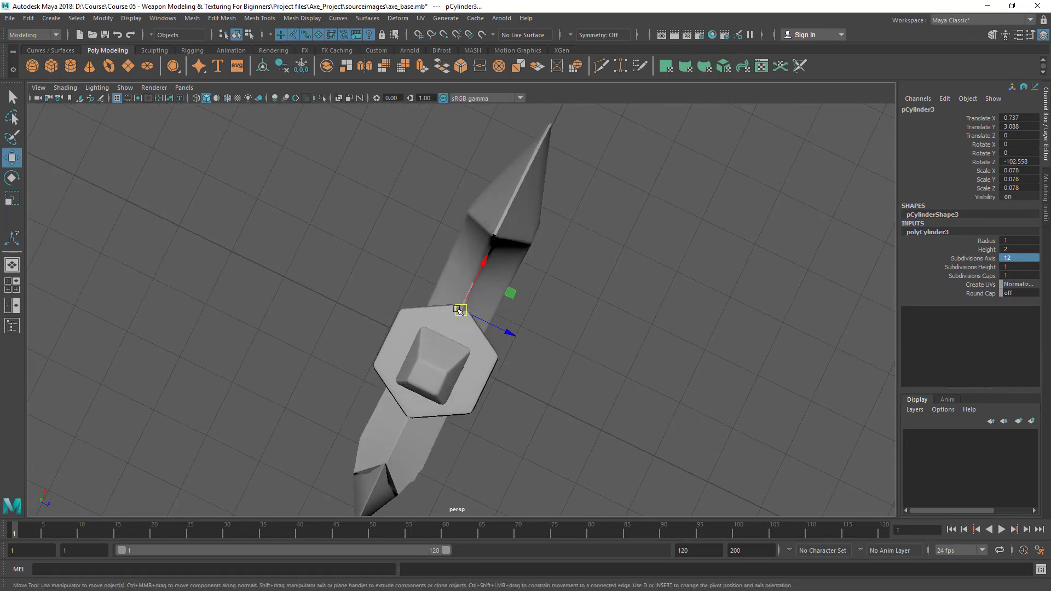
key("space")
left_click_drag(296, 206, 439, 325)
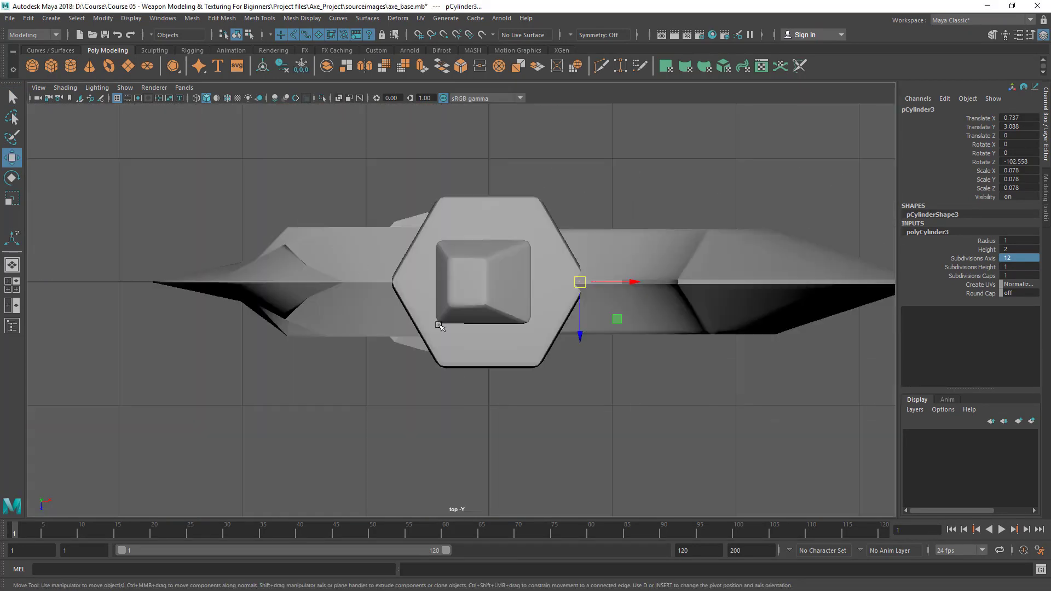
left_click_drag(579, 331, 578, 392)
key("space")
key("space")
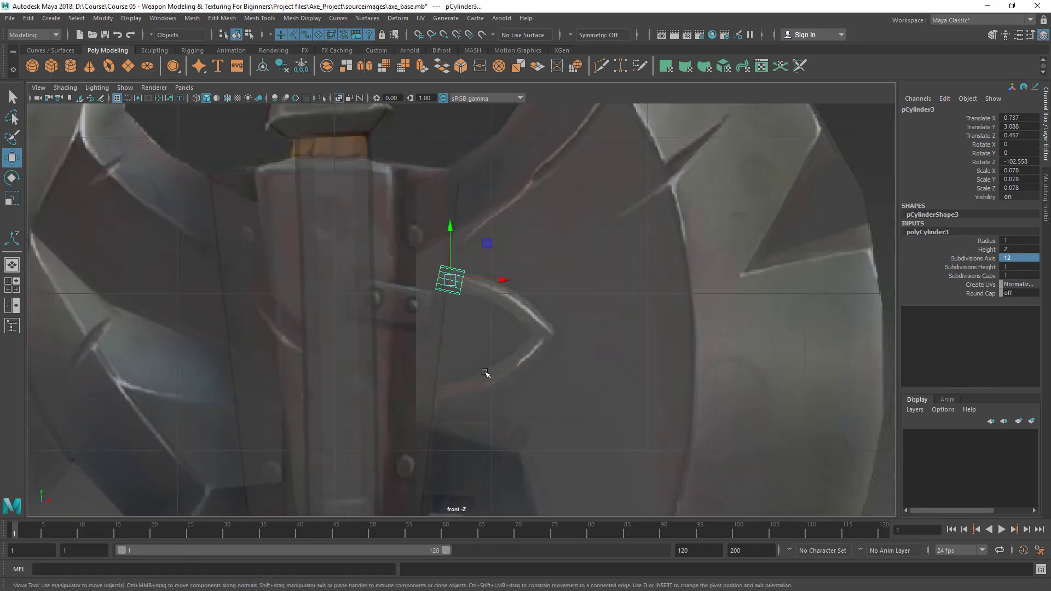
Examine the cylinder's placement beside the axe head from several angles in the perspective view.
key("space")
key("space")
left_click_drag(530, 249, 444, 258, "alt")
right_click_drag(444, 258, 508, 365, "alt")
middle_click_drag(508, 365, 483, 301, "alt")
scroll(454, 306, "up", 2)
scroll(509, 380, "up", 5)
left_click_drag(421, 349, 399, 320, "alt")
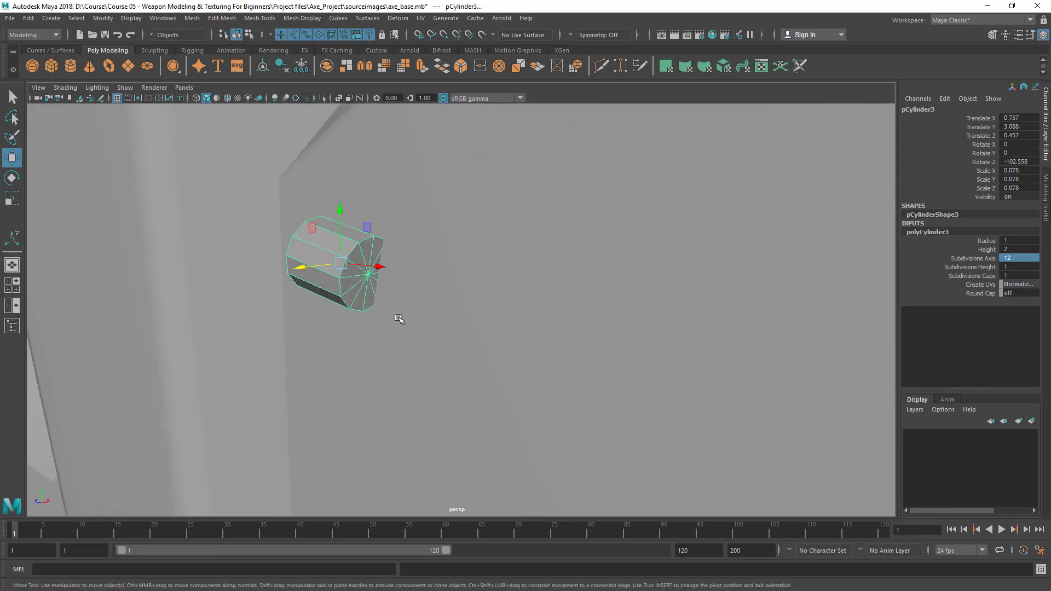
scroll(385, 277, "down", 4)
left_click_drag(296, 279, 405, 296, "alt")
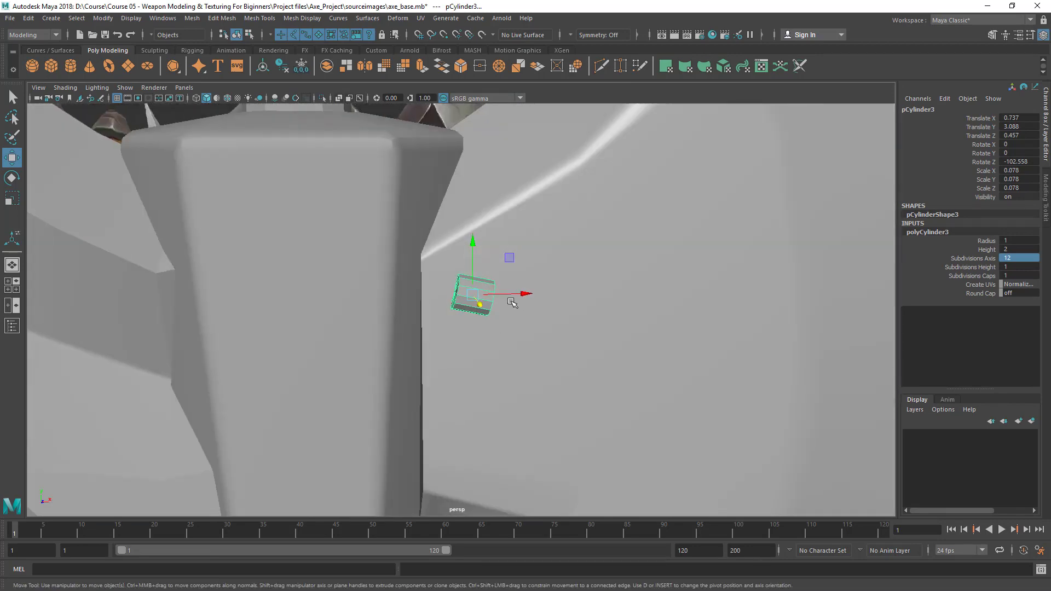
left_click_drag(511, 303, 567, 352, "alt")
Start a CV curve in the front view with its first point at the beginning of the loop's upper arm.
key("q")
key("space")
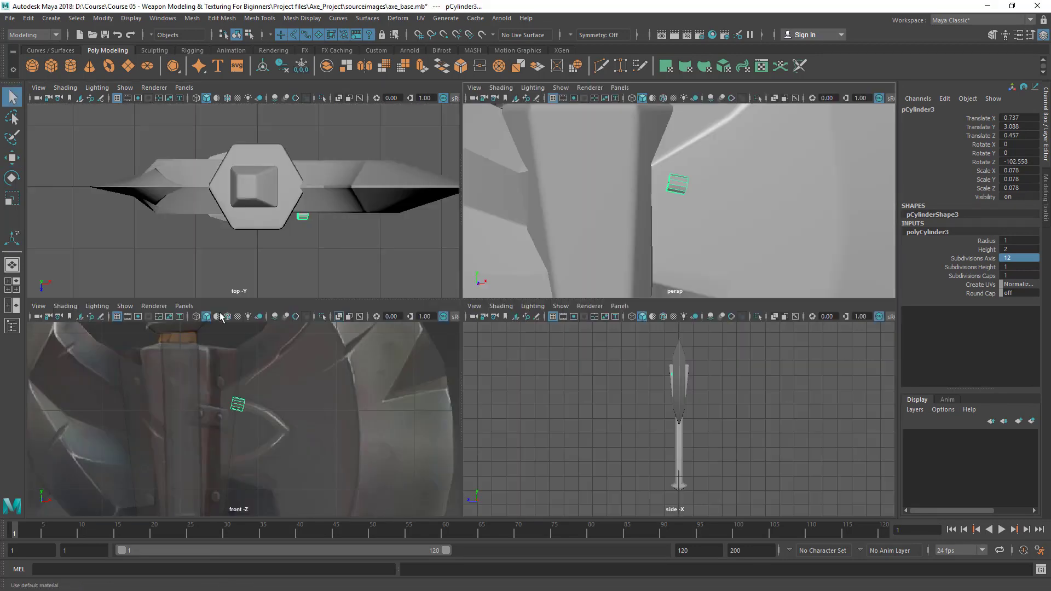
key("space")
scroll(490, 306, "up", 5)
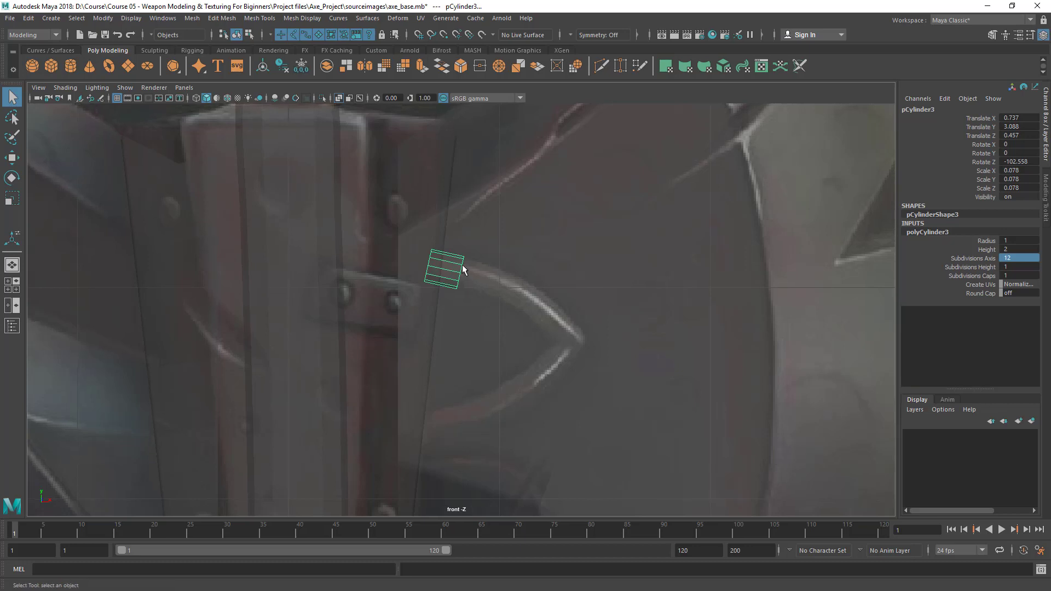
scroll(474, 331, "down", 1)
middle_click_drag(493, 315, 488, 304, "alt")
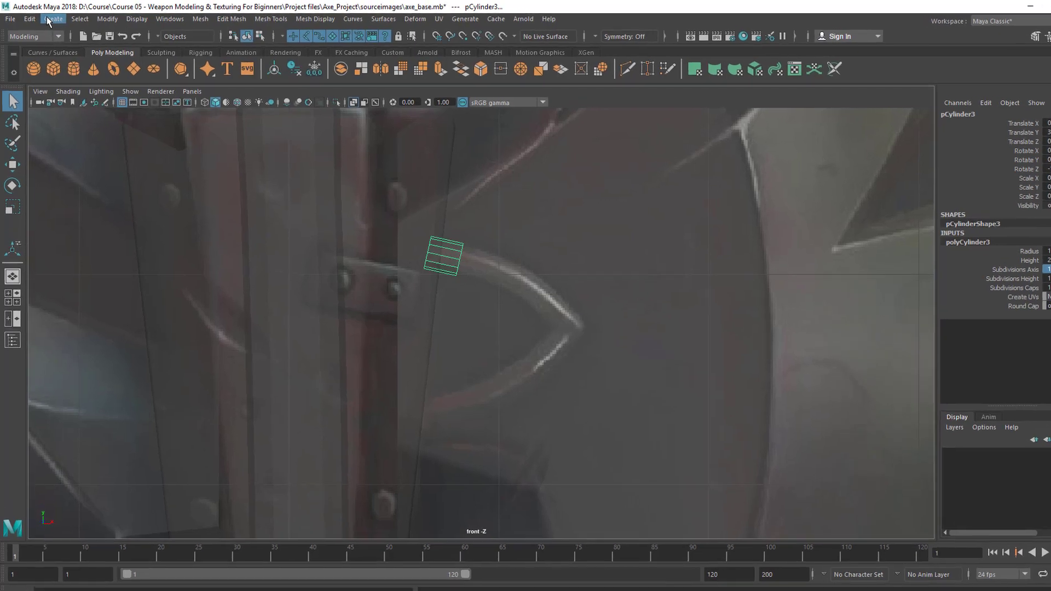
left_click(49, 17)
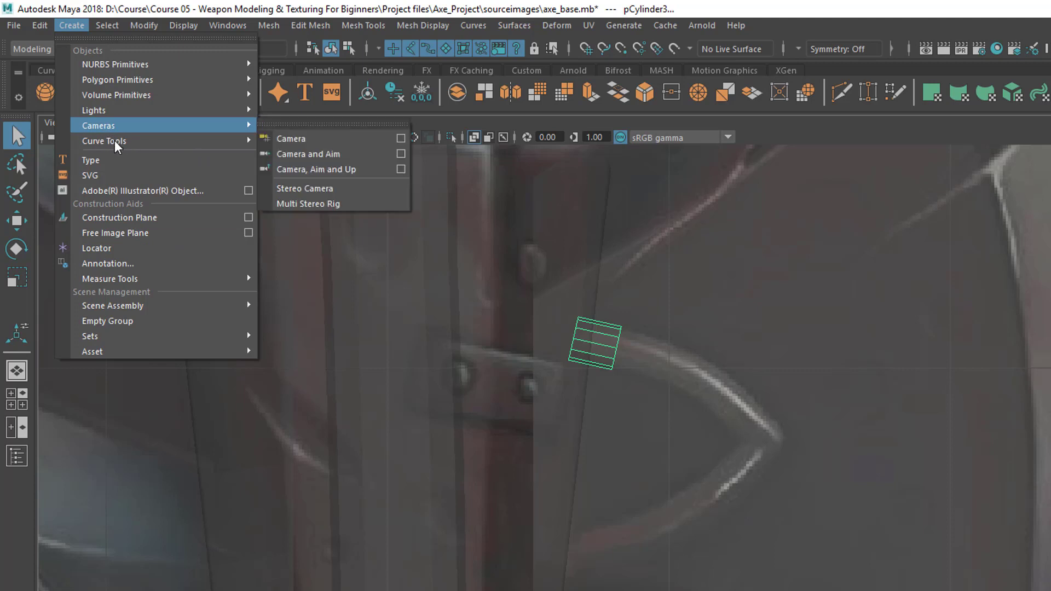
mouse_move(99, 142)
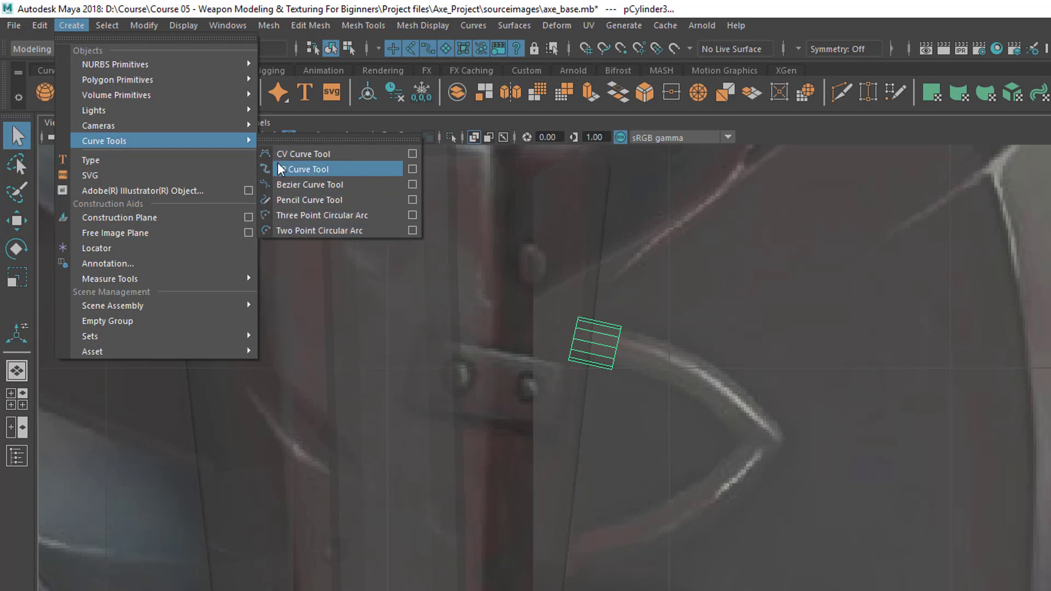
left_click(316, 157)
scroll(479, 266, "up", 2)
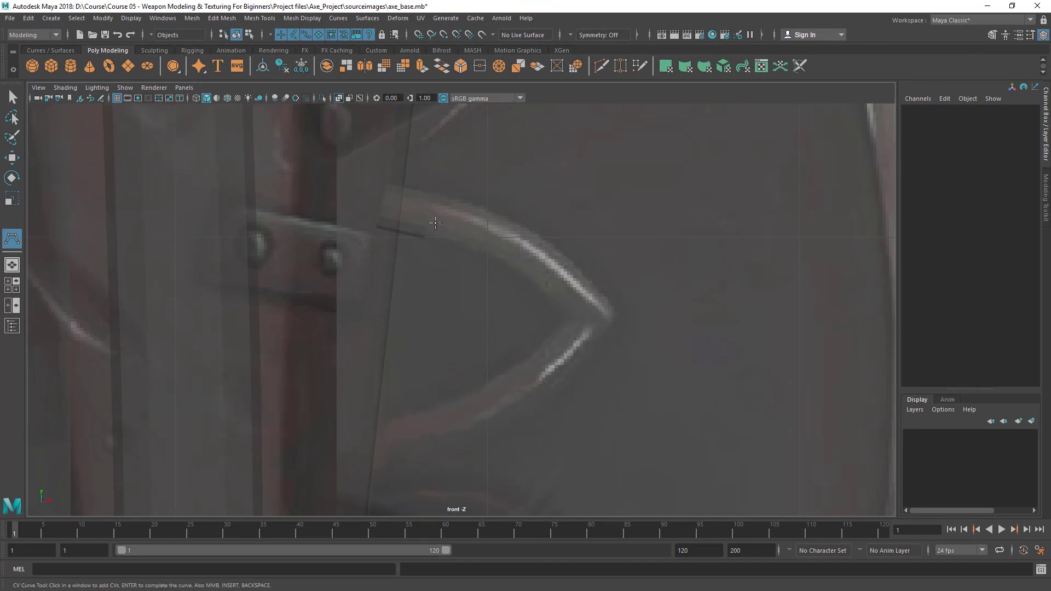
middle_click_drag(517, 344, 466, 376, "alt")
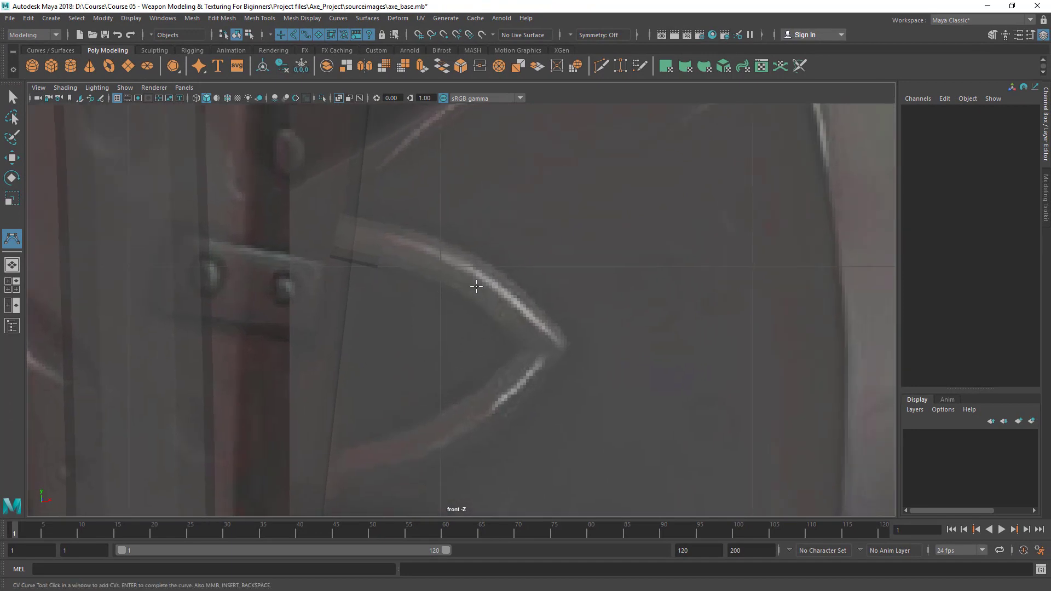
middle_click_drag(439, 249, 414, 229, "alt")
left_click(414, 228)
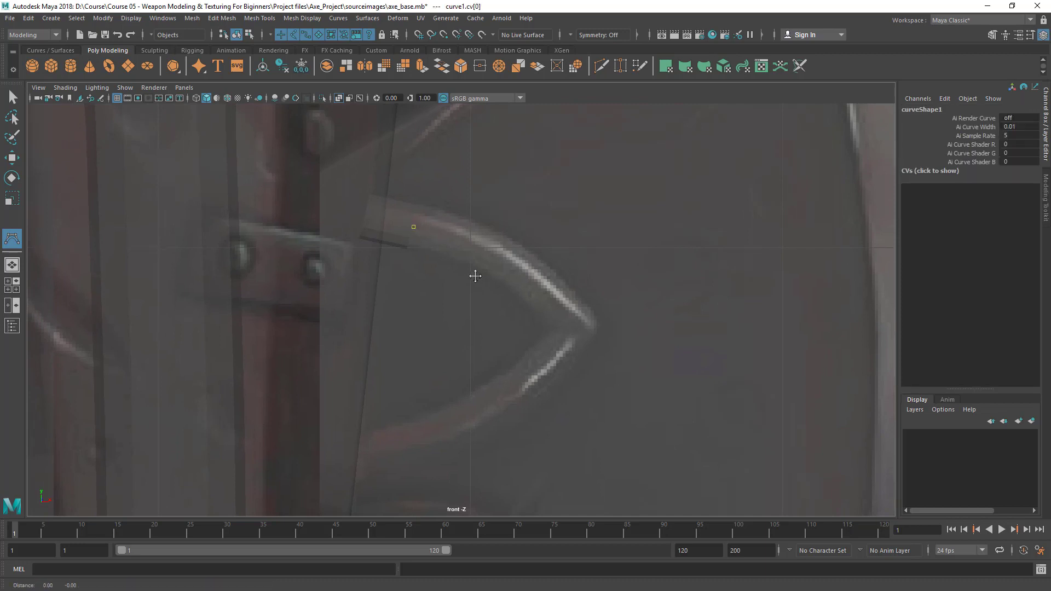
Place three more CVs along the loop's upper arm, following its centre in the reference image.
mouse_move(458, 258)
middle_mouse_down("alt")
mouse_move(469, 243)
mouse_move(475, 252)
middle_mouse_up("alt")
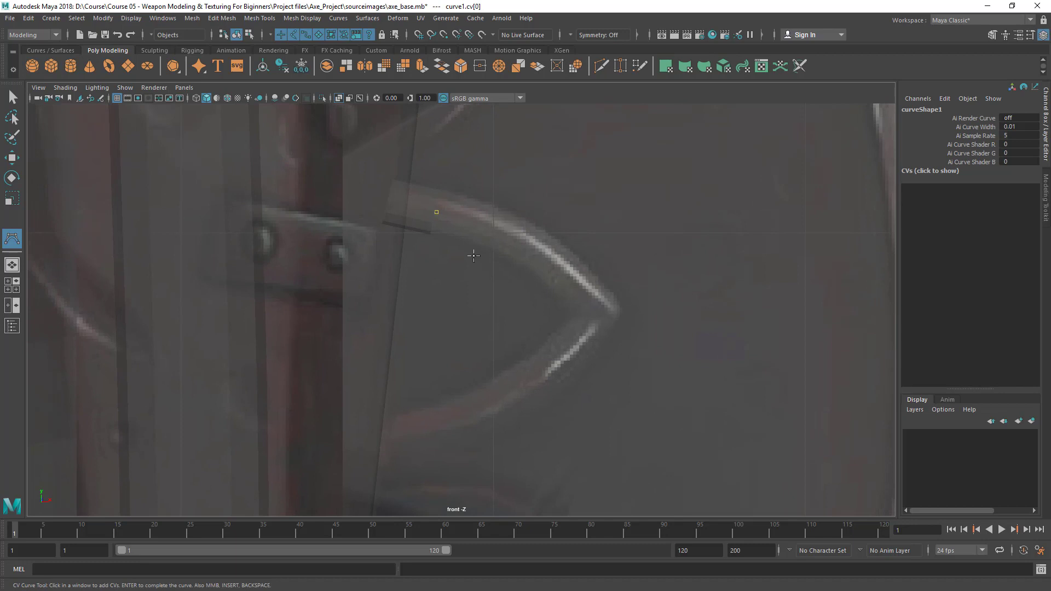
middle_click_drag(491, 259, 491, 236, "alt")
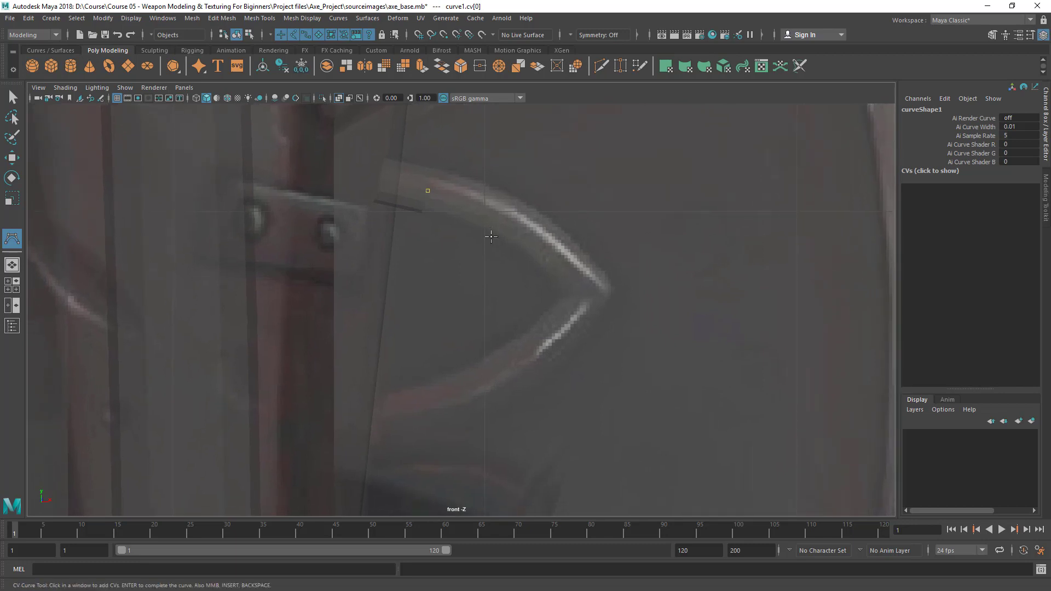
left_click(467, 201)
left_click(508, 220)
left_click(547, 249)
Compare the curve drawn so far with the loop's upper arm in the reference image, close up and from afar.
right_click_drag(395, 207, 550, 317, "alt")
middle_click_drag(549, 317, 508, 444, "alt")
right_click_drag(384, 225, 434, 264, "alt")
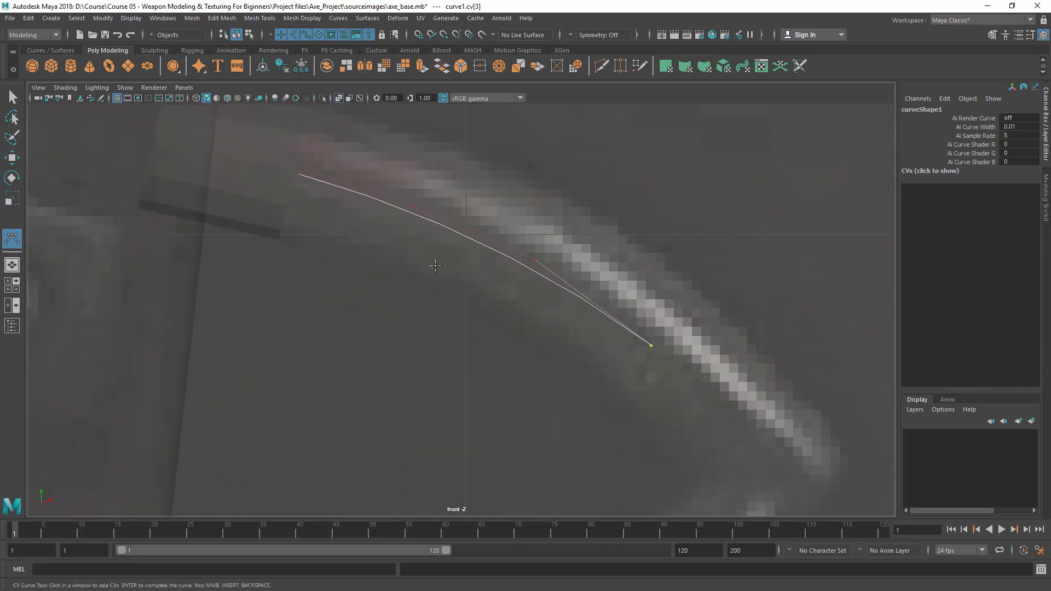
middle_click_drag(434, 265, 436, 299, "alt")
right_click_drag(436, 299, 452, 312, "alt")
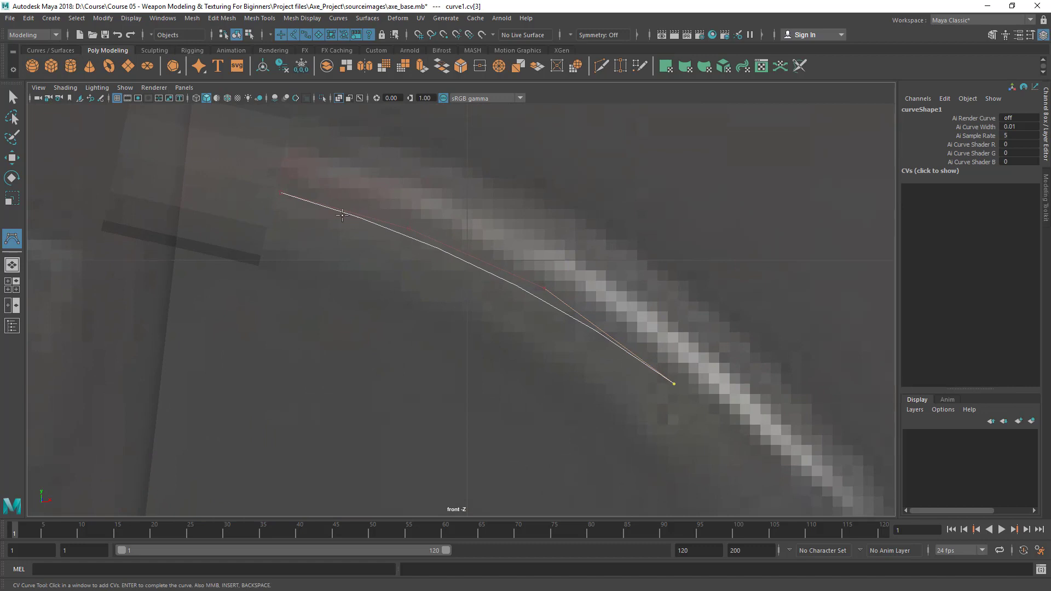
scroll(656, 373, "up", 3)
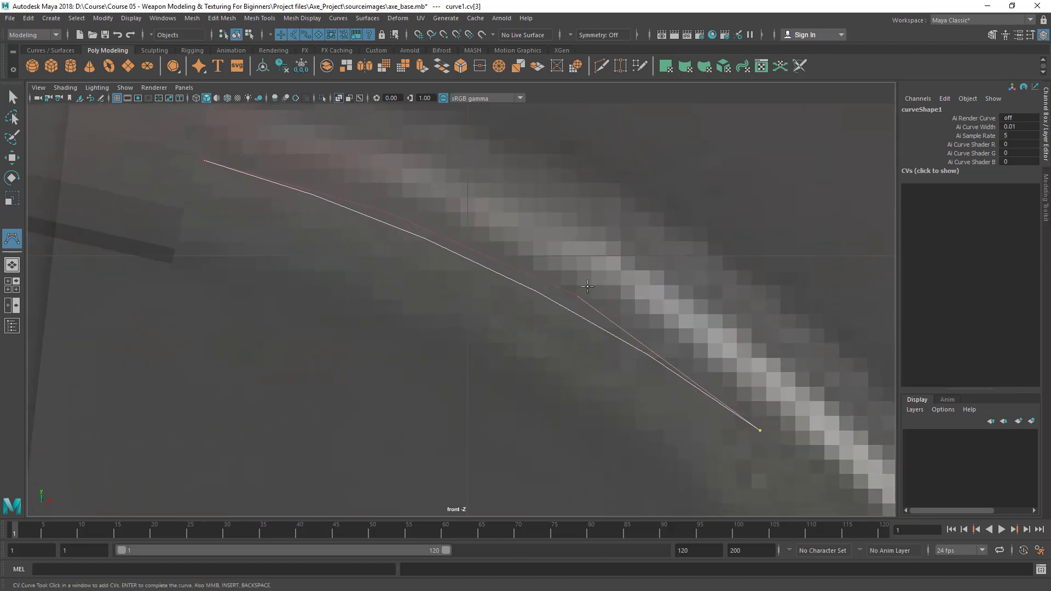
scroll(434, 232, "down", 10)
scroll(530, 293, "up", 8)
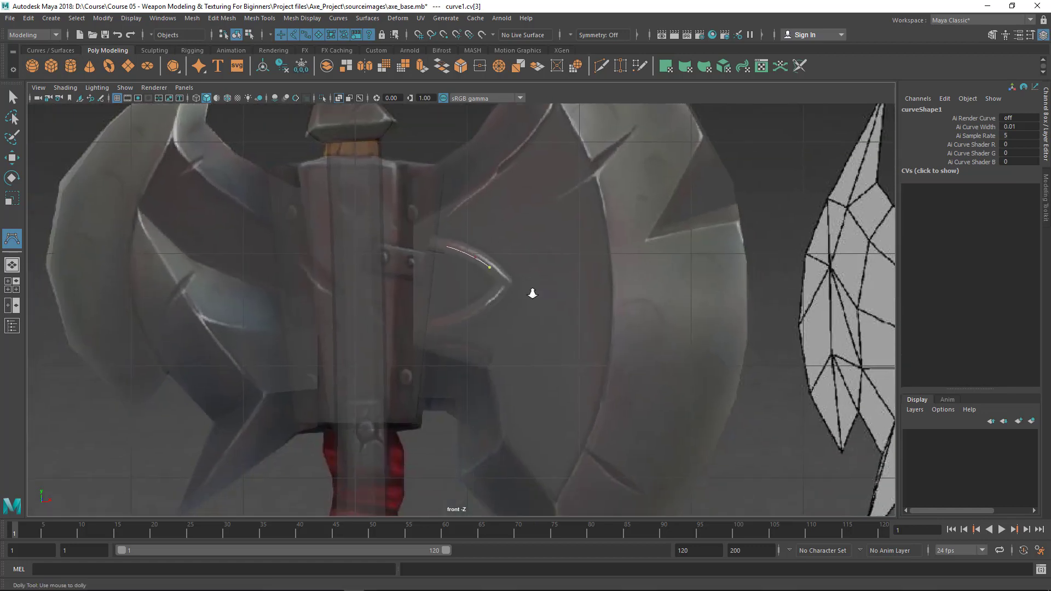
scroll(574, 277, "up", 1)
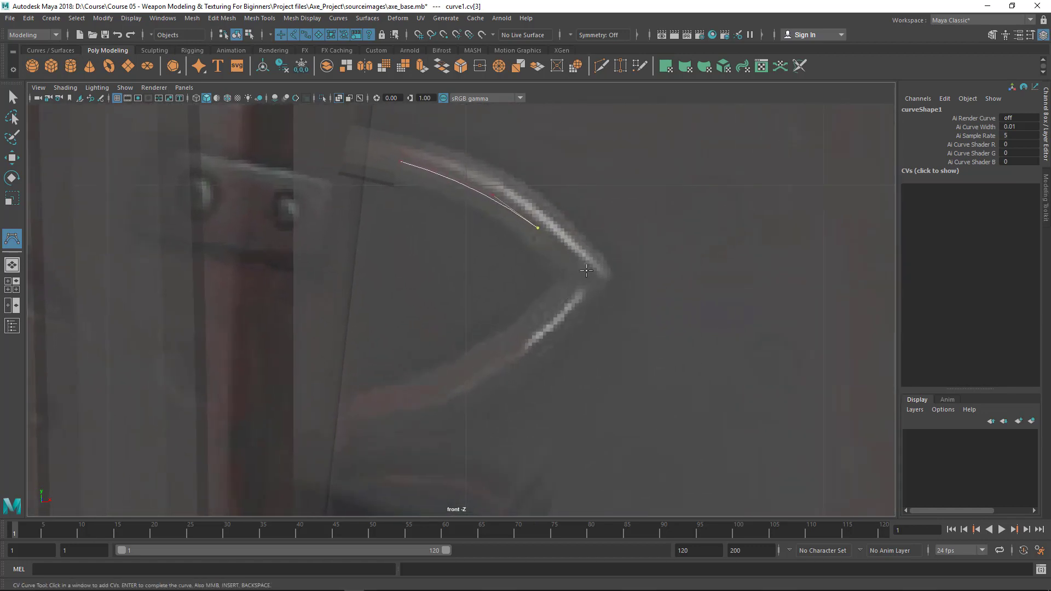
Try to shape the loop's corner with a single CV at the tip and one on the lower arm, and undo both.
left_click(582, 276)
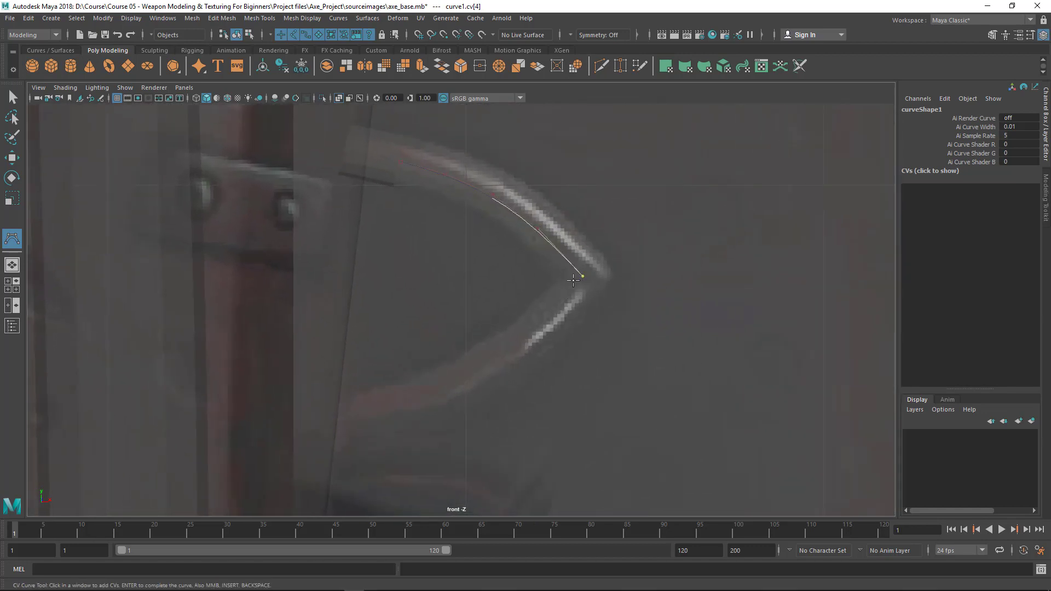
left_click(545, 327)
middle_click_drag(554, 296, 542, 299, "alt")
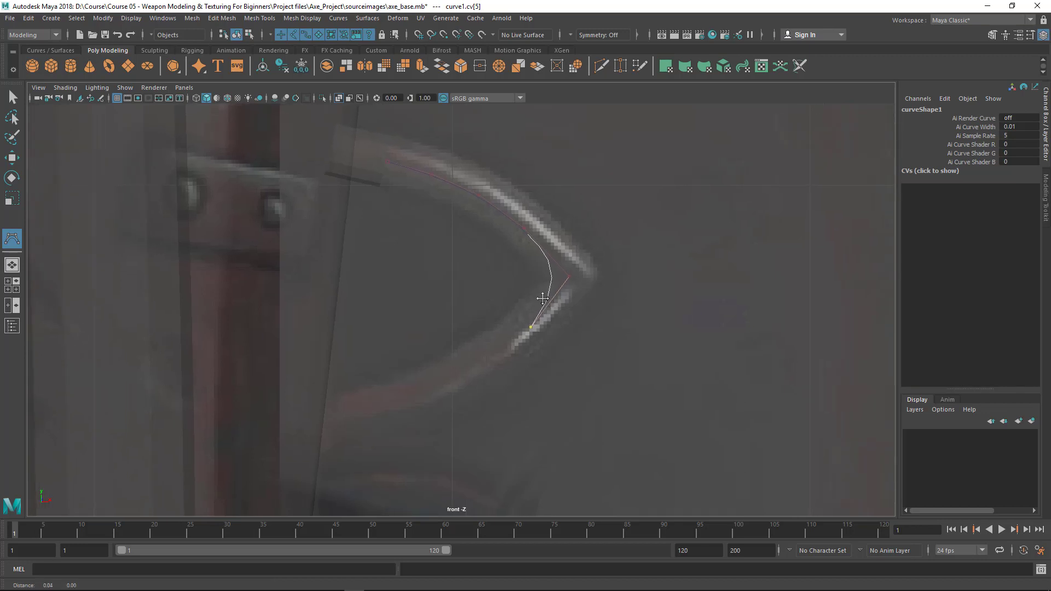
key("ctrl+z")
key("ctrl+z")
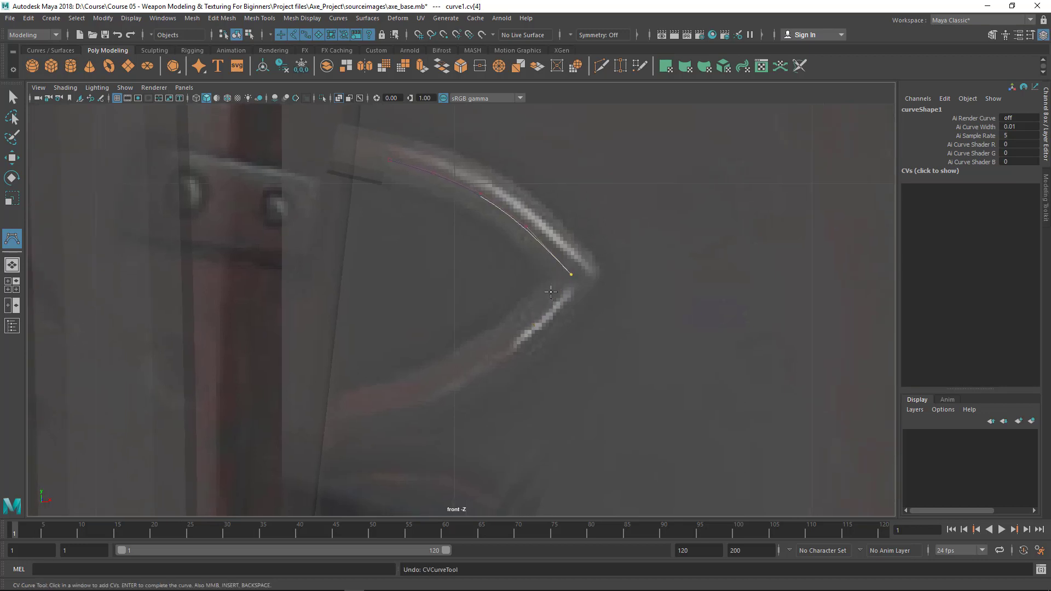
Place three closely spaced CVs around the loop's tip to form a tight corner.
left_click(566, 260)
left_click(577, 272)
left_click(568, 290)
Place five CVs along the loop's lower arm to its end and complete the curve.
middle_click_drag(570, 324, 623, 261, "alt")
left_click(564, 305)
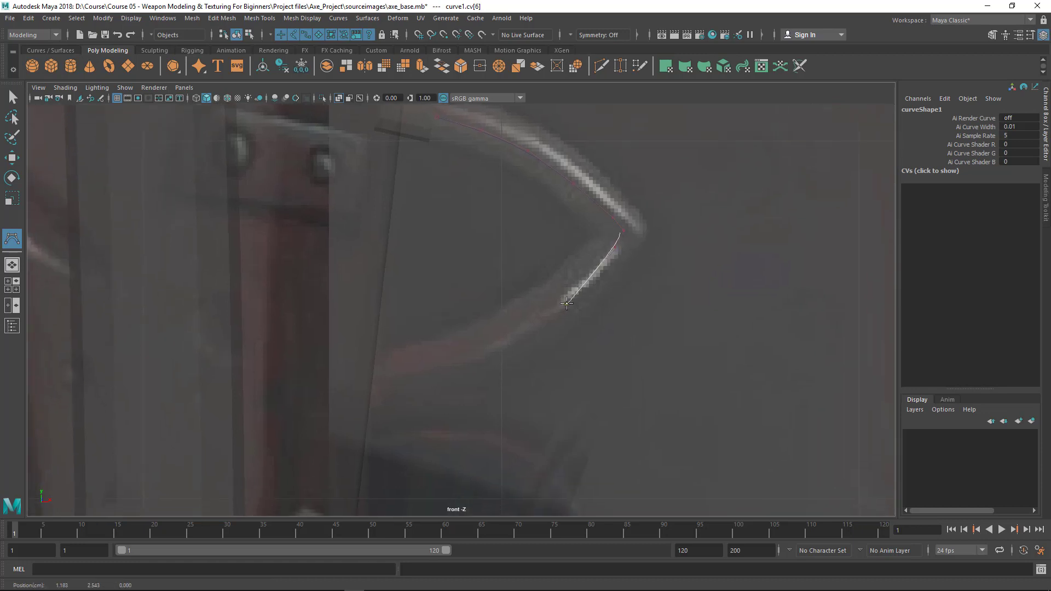
middle_click_drag(525, 332, 545, 351, "alt")
left_click(539, 361)
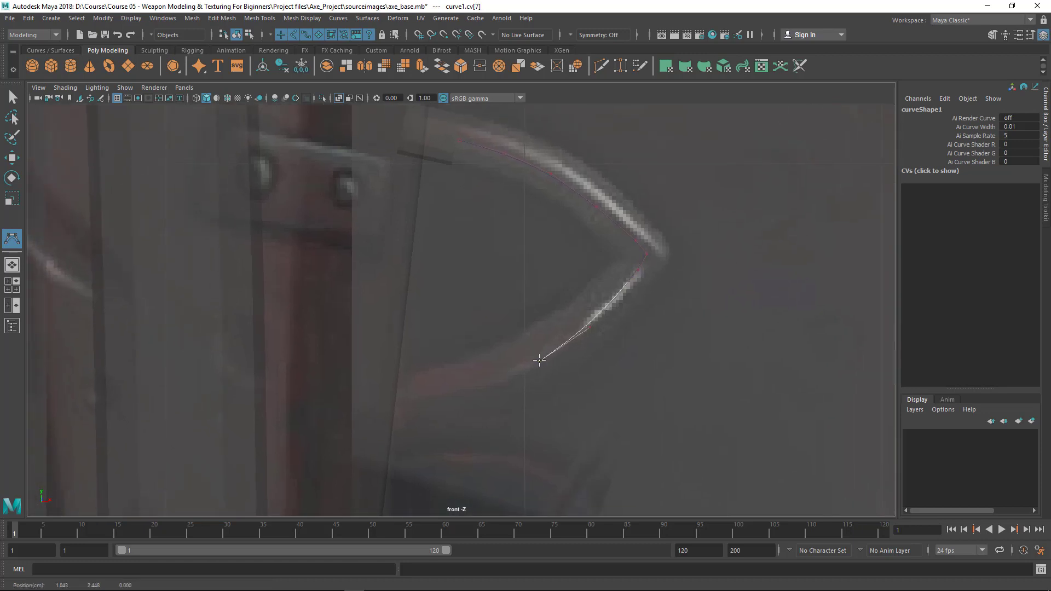
left_click(486, 384)
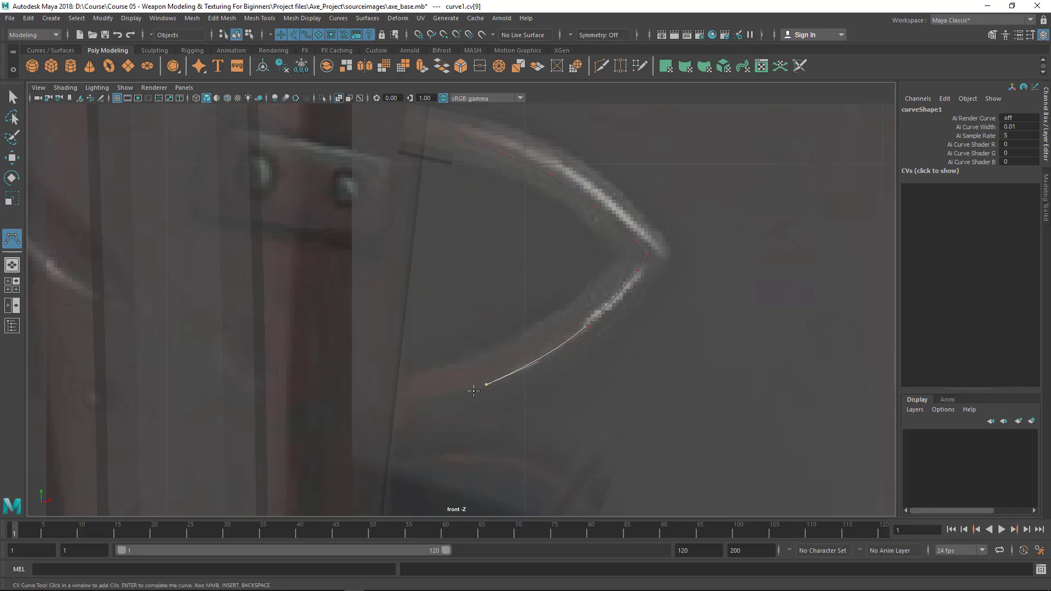
left_click(428, 403)
scroll(547, 314, "down", 5)
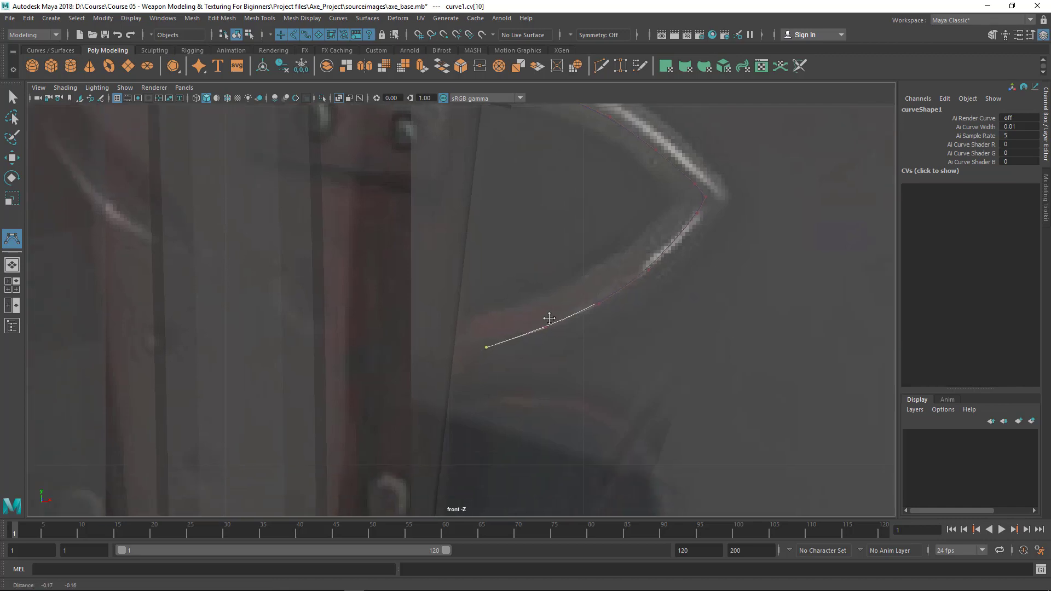
scroll(559, 348, "up", 5)
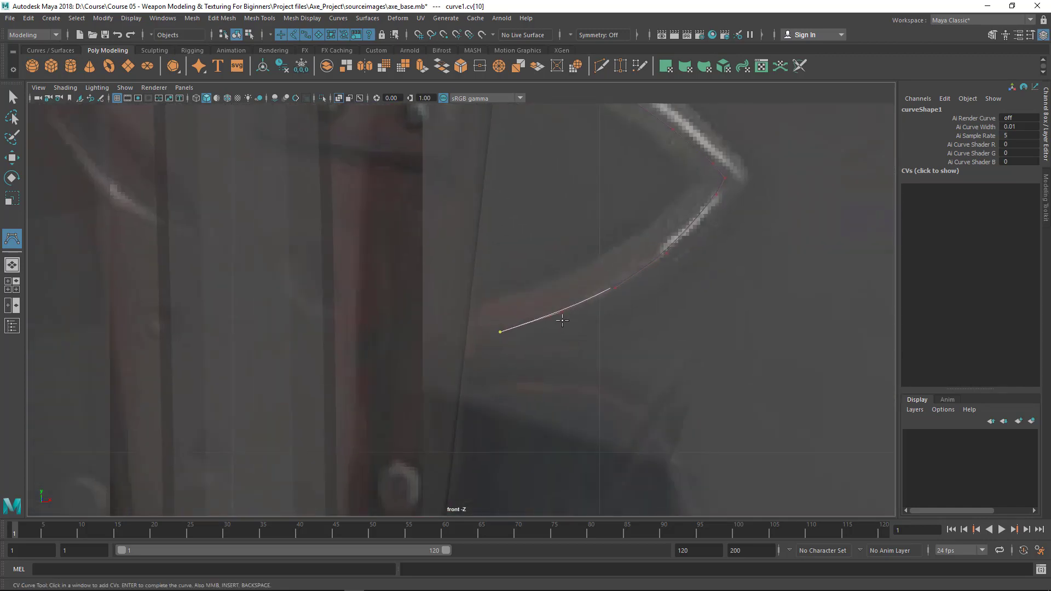
left_click(462, 337)
scroll(584, 327, "down", 5)
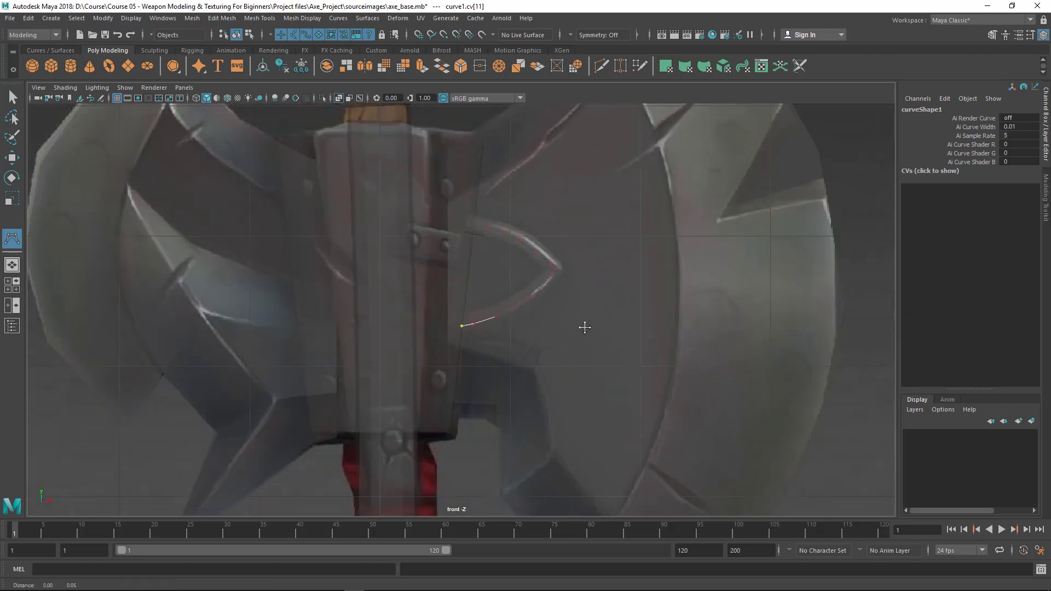
scroll(660, 403, "up", 5)
right_click_drag(661, 403, 664, 405, "alt")
middle_click_drag(601, 306, 593, 352, "alt")
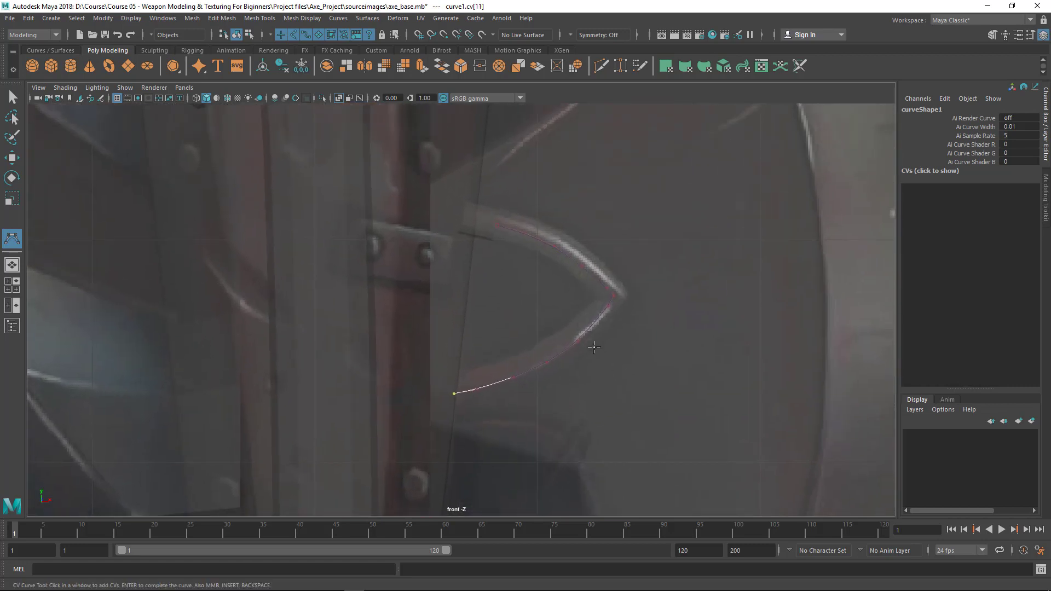
key("Return")
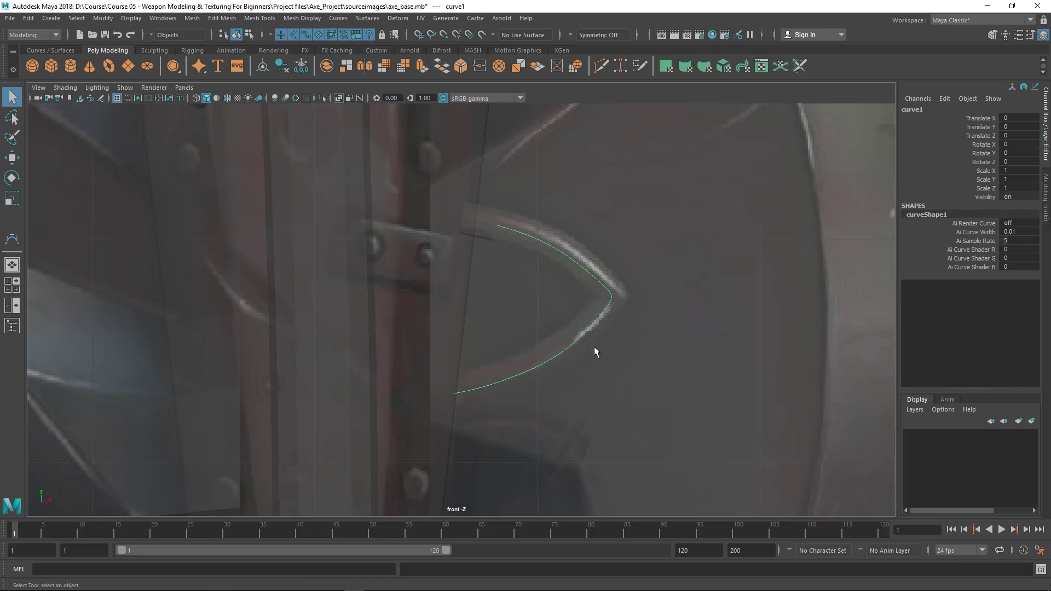
Move the curve forward out of the blade in the perspective view, to about 0.485 in Z.
right_click_drag(647, 344, 781, 441, "alt")
middle_click_drag(584, 270, 548, 268, "alt")
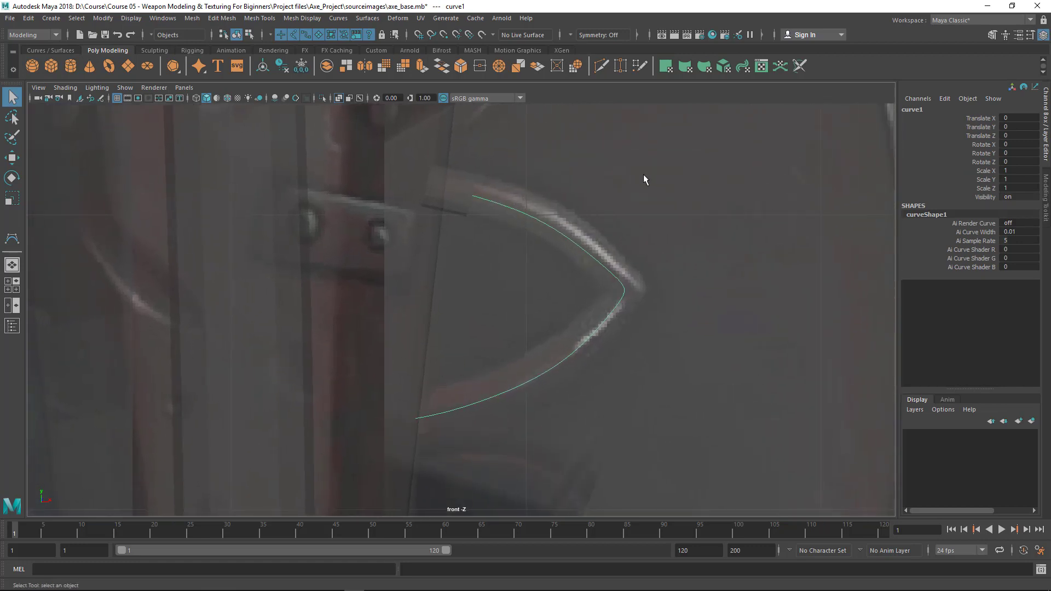
scroll(583, 264, "up", 1)
key("space")
key("space")
right_click_drag(691, 228, 441, 274, "alt")
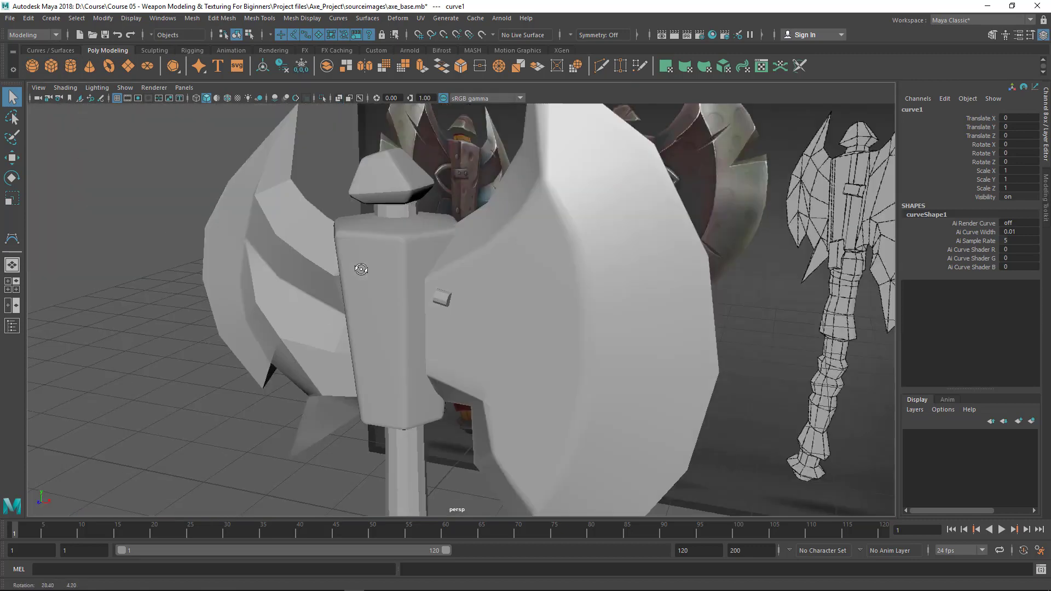
left_click_drag(383, 274, 535, 412, "alt")
key("w")
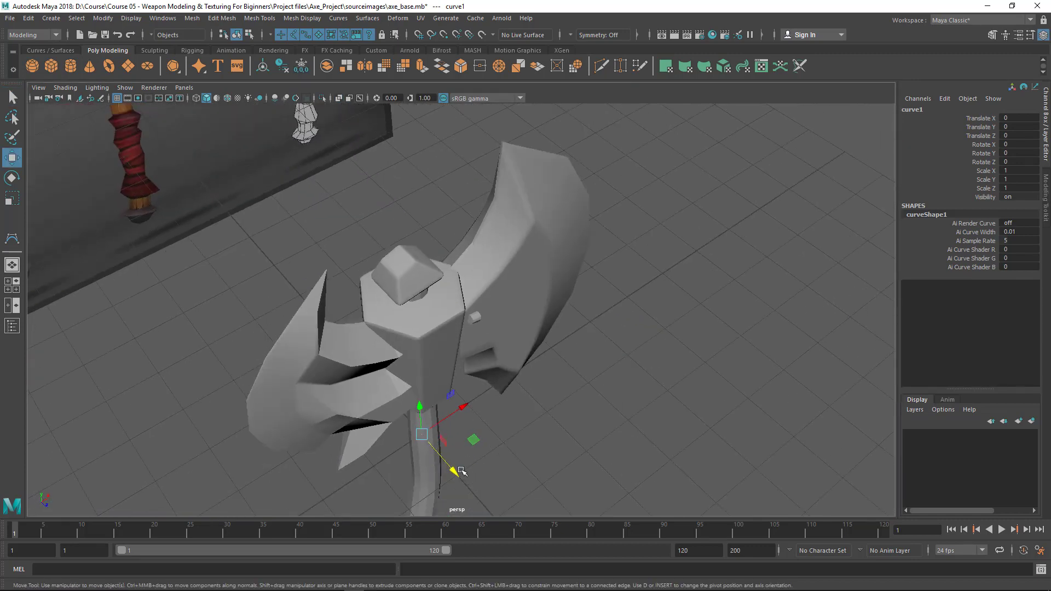
left_click_drag(455, 470, 478, 485)
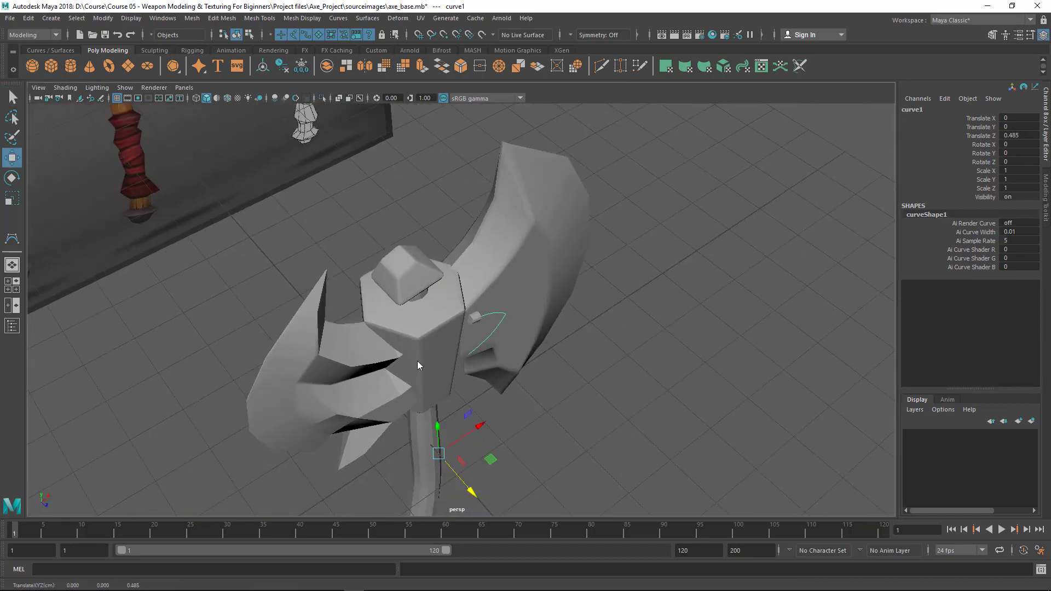
Align the curve with the cylinder's centre in the top view by moving it to about 0.46 in Z.
key("space")
key("space")
right_click_drag(506, 331, 603, 385, "alt")
middle_click_drag(603, 385, 359, 301, "alt")
right_click_drag(359, 300, 555, 345, "alt")
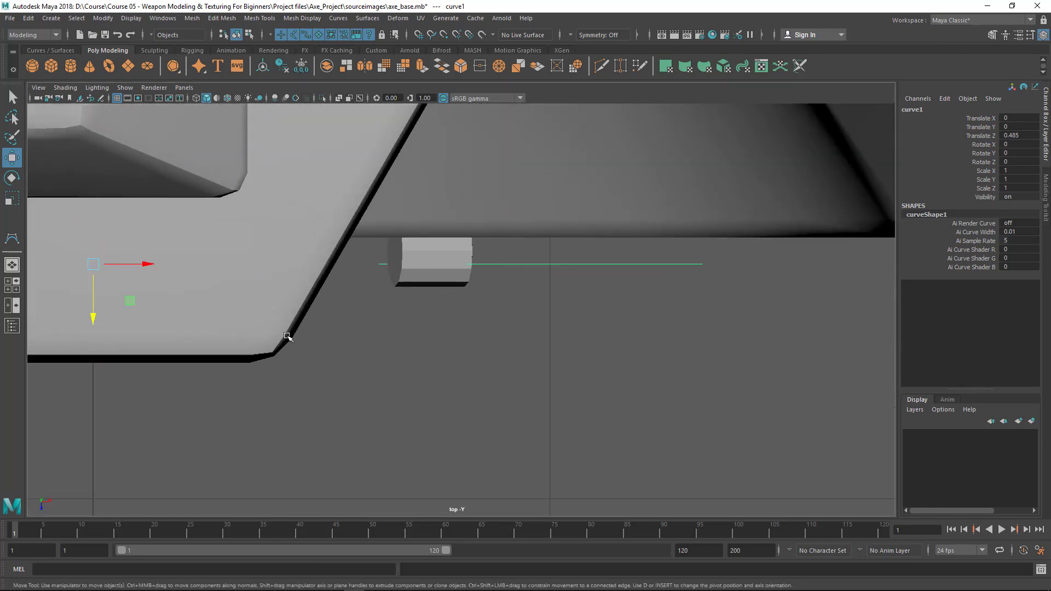
left_click_drag(93, 319, 92, 300)
Show the curve's control vertices for editing in the perspective view.
key("space")
key("space")
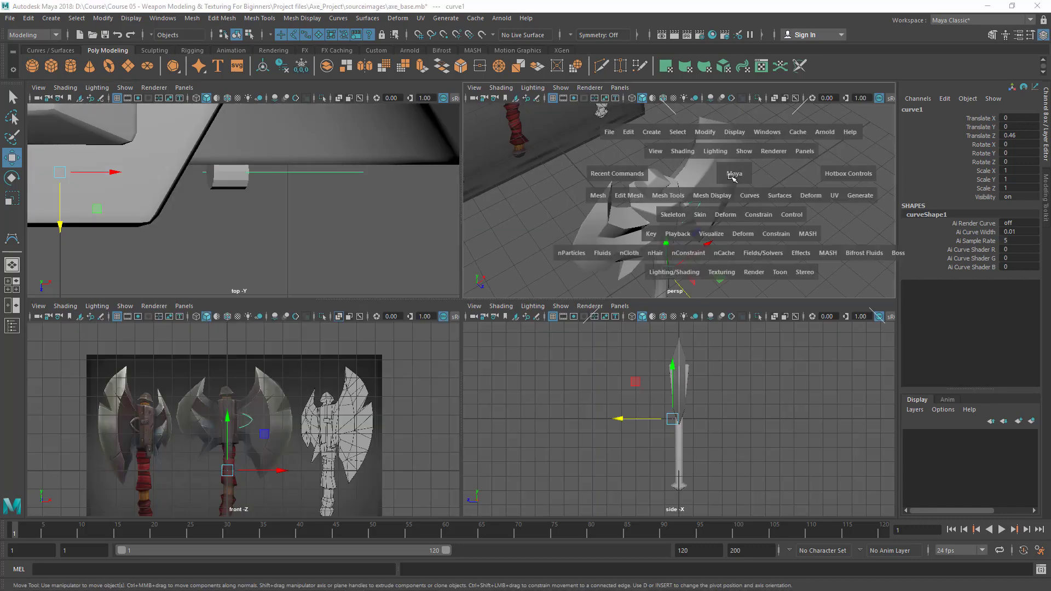
left_click_drag(691, 386, 714, 290, "alt")
right_click_drag(715, 290, 691, 280, "alt")
right_click(747, 277)
scroll(605, 411, "up", 6)
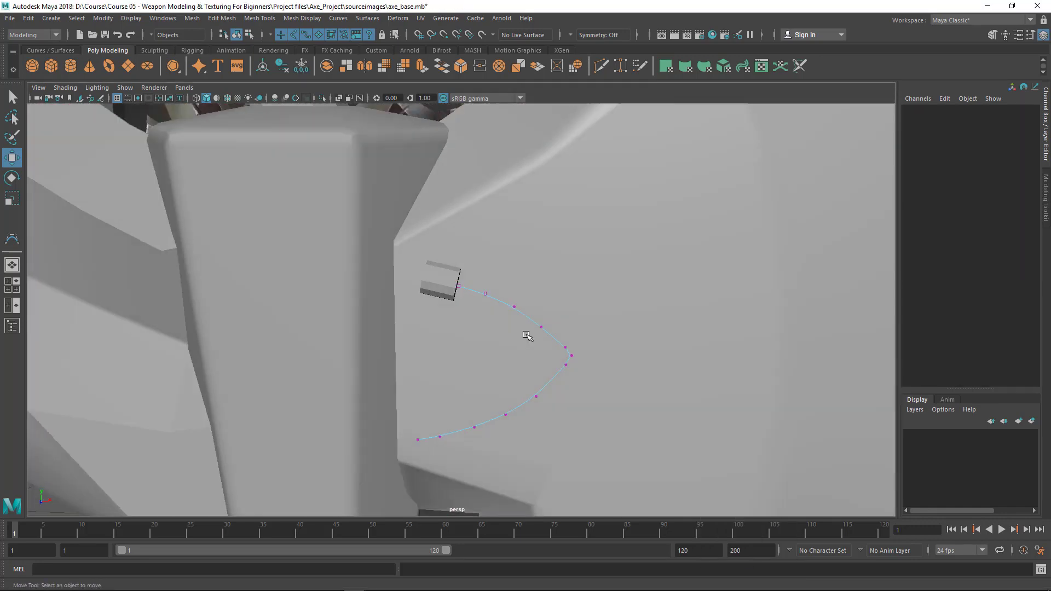
Try to move the upper arm's fourth CV inward in the front view, and undo the move.
key("space")
key("space")
right_click_drag(396, 328, 560, 315, "alt")
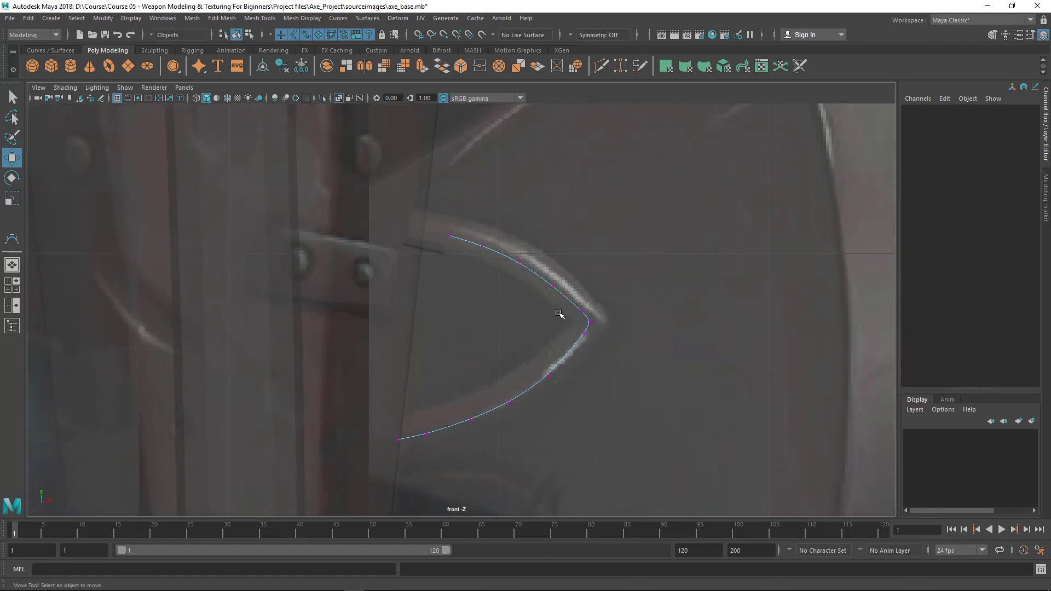
scroll(643, 293, "up", 2)
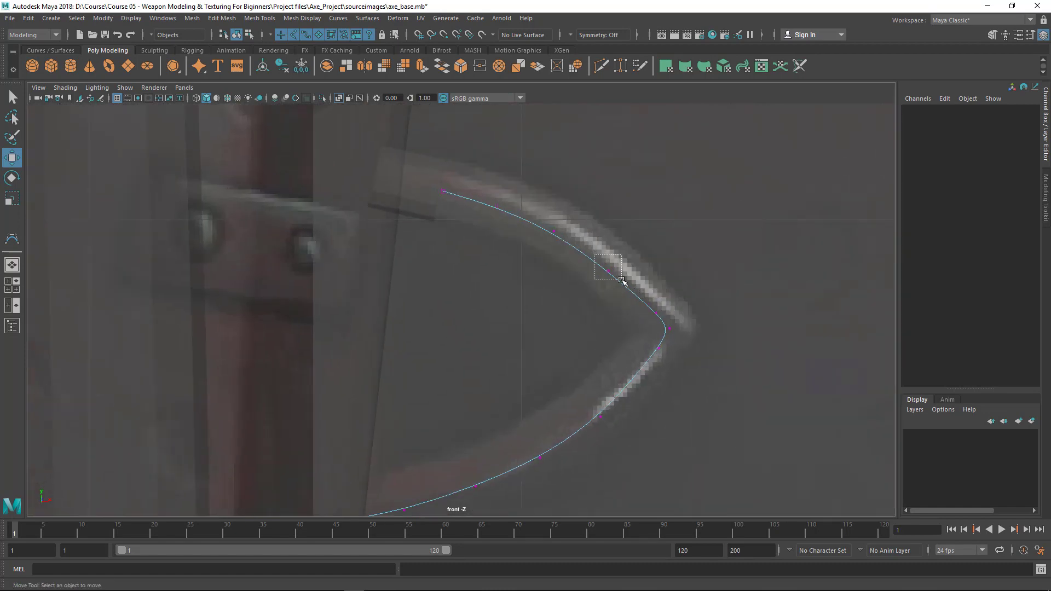
left_click_drag(622, 280, 568, 309)
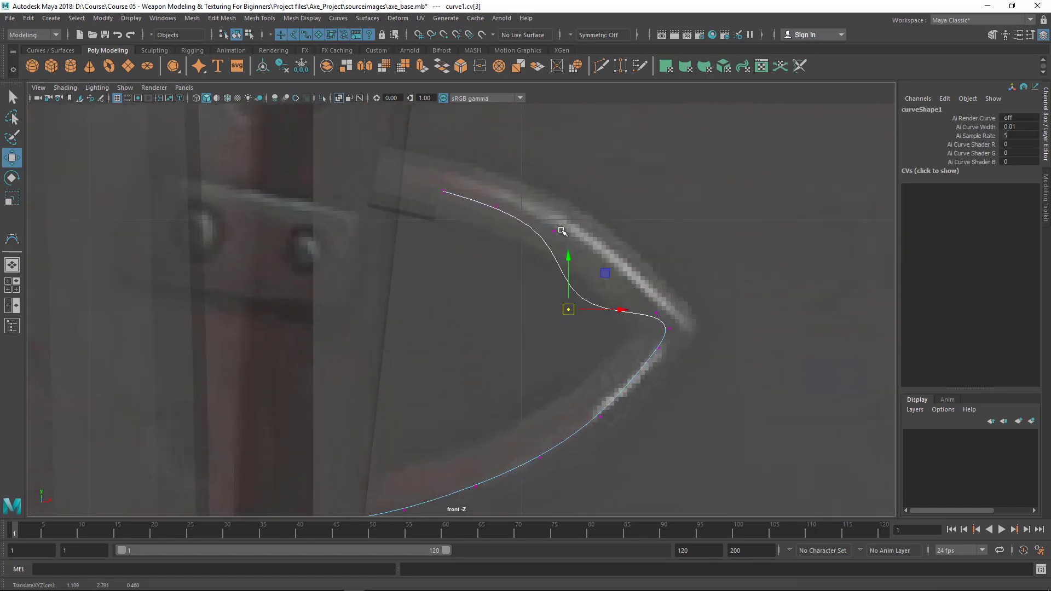
key("ctrl+z")
key("q")
key("space")
key("space")
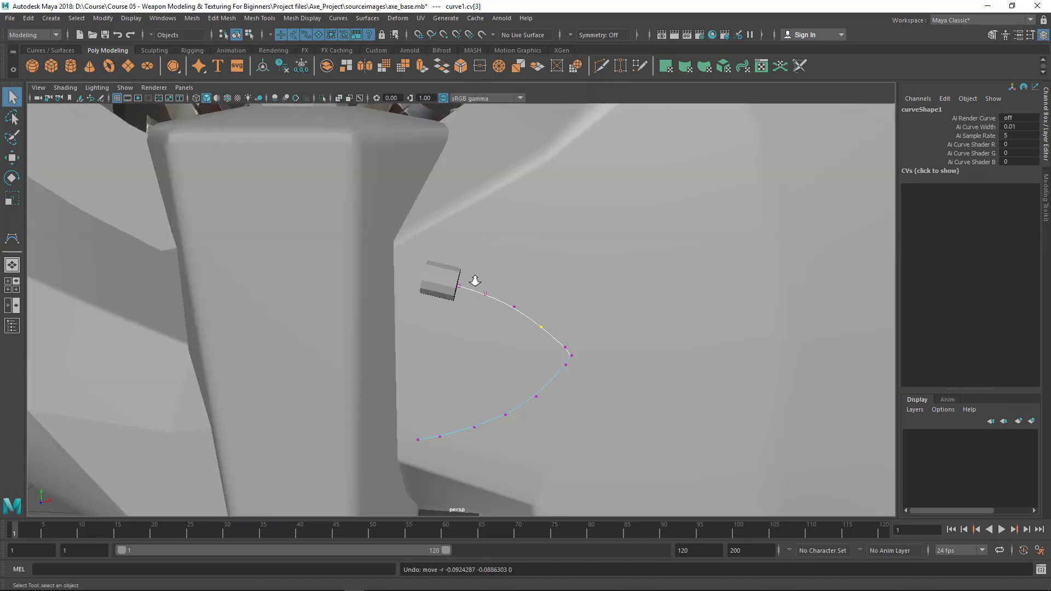
Move the upper arm's fourth CV slightly upward in the front view to smooth the arc.
left_click_drag(477, 279, 441, 376, "alt")
key("space")
key("space")
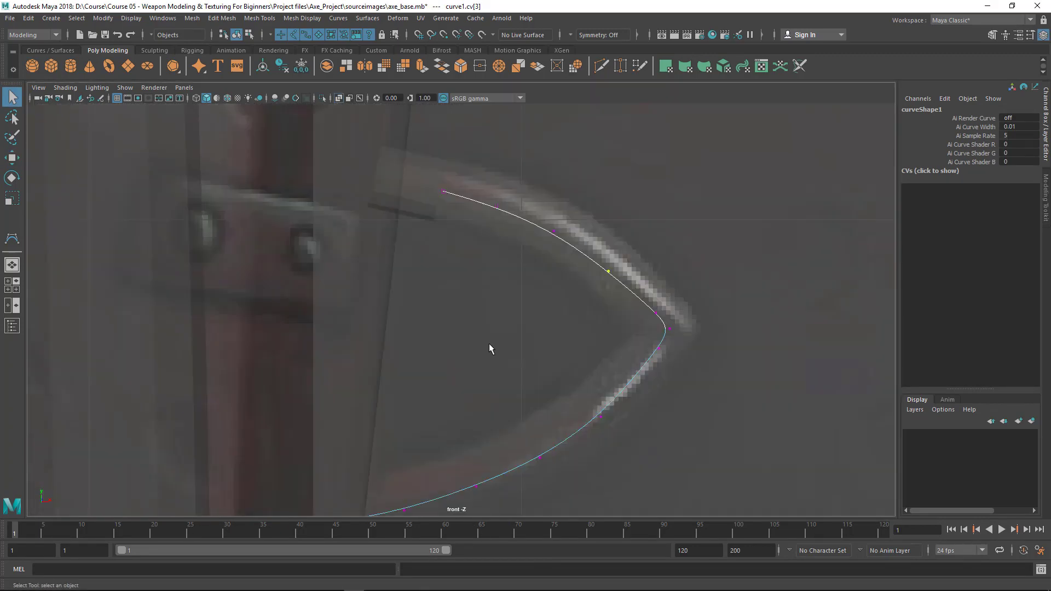
scroll(490, 344, "up", 3)
key("w")
left_click_drag(650, 264, 651, 258)
key("q")
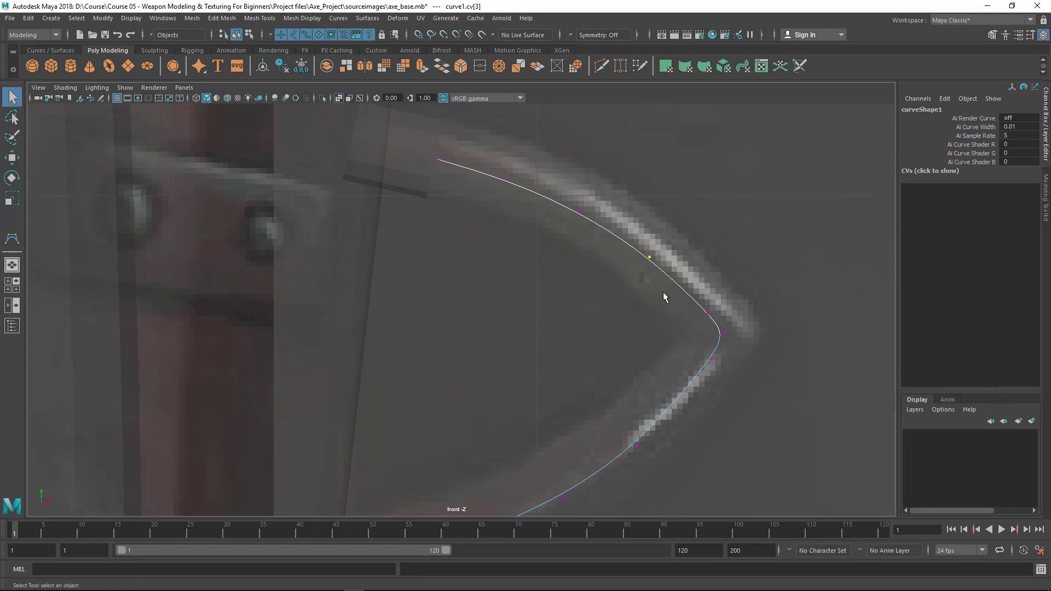
Return to the perspective view and switch the curve back to object mode.
middle_click_drag(664, 294, 689, 313, "alt")
scroll(732, 223, "down", 5)
key("space")
key("space")
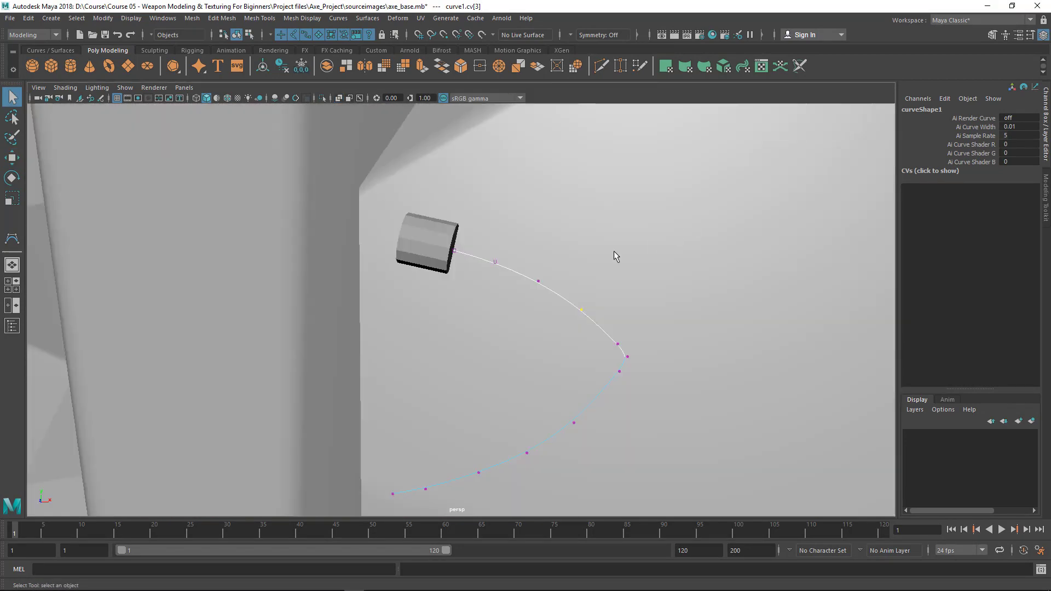
scroll(576, 265, "up", 2)
right_click_drag(546, 276, 605, 235)
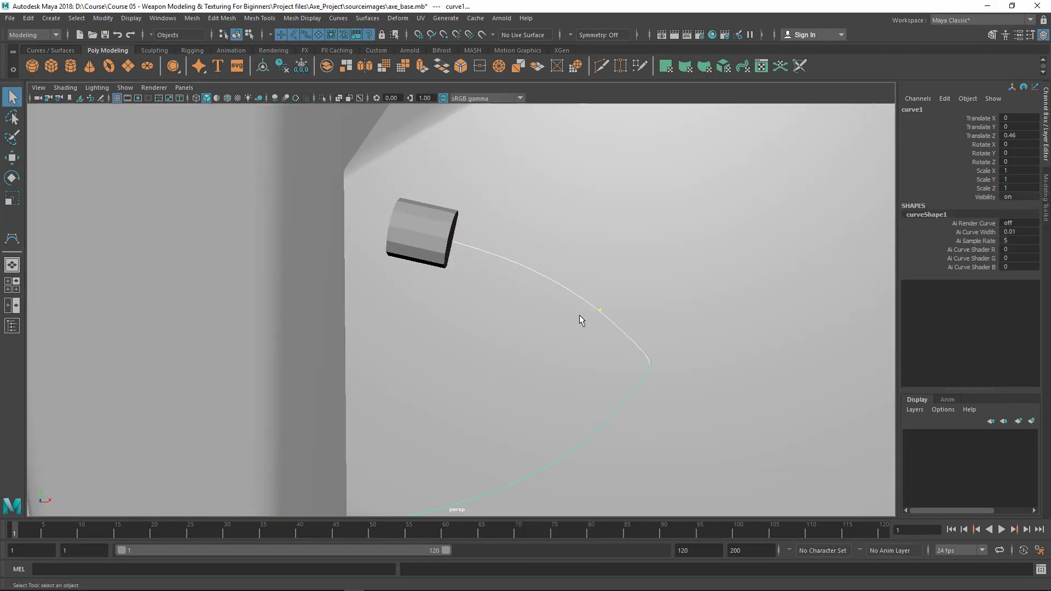
Select the small cylinder at the start of the curve and frame its end cap closely.
left_click_drag(580, 314, 556, 322, "alt")
left_click(485, 340)
right_click_drag(475, 344, 426, 358, "alt")
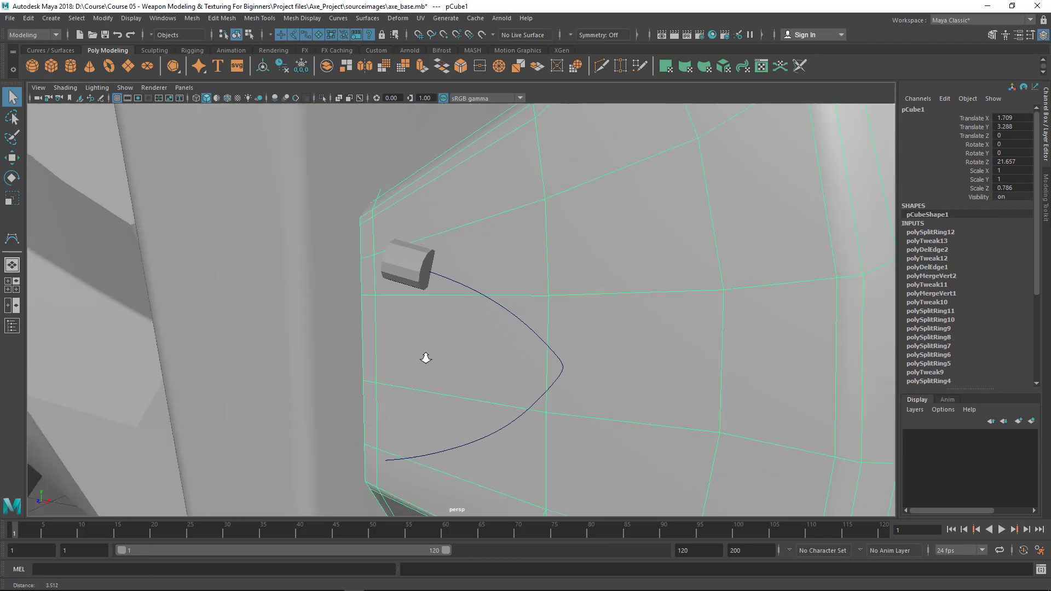
left_click(419, 267)
left_click_drag(455, 293, 454, 301, "alt")
left_click(453, 296)
left_click_drag(485, 353, 465, 356, "alt")
left_click(403, 265)
middle_click_drag(370, 291, 425, 293, "alt")
scroll(426, 297, "up", 4)
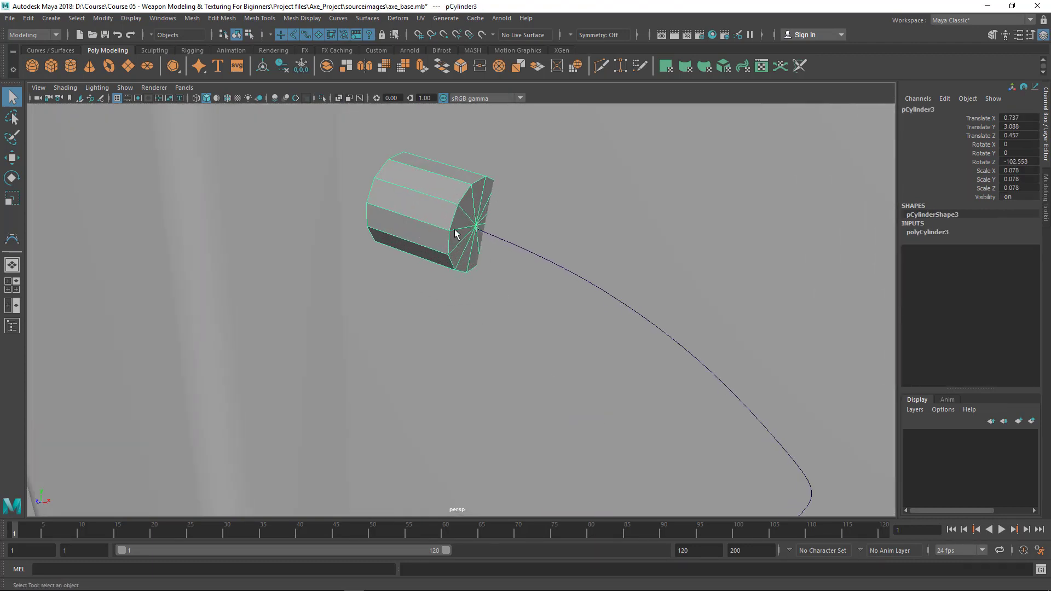
Select all the end cap faces of the small cylinder where the curve begins.
left_click_drag(454, 234, 546, 282, "alt")
left_click(546, 278)
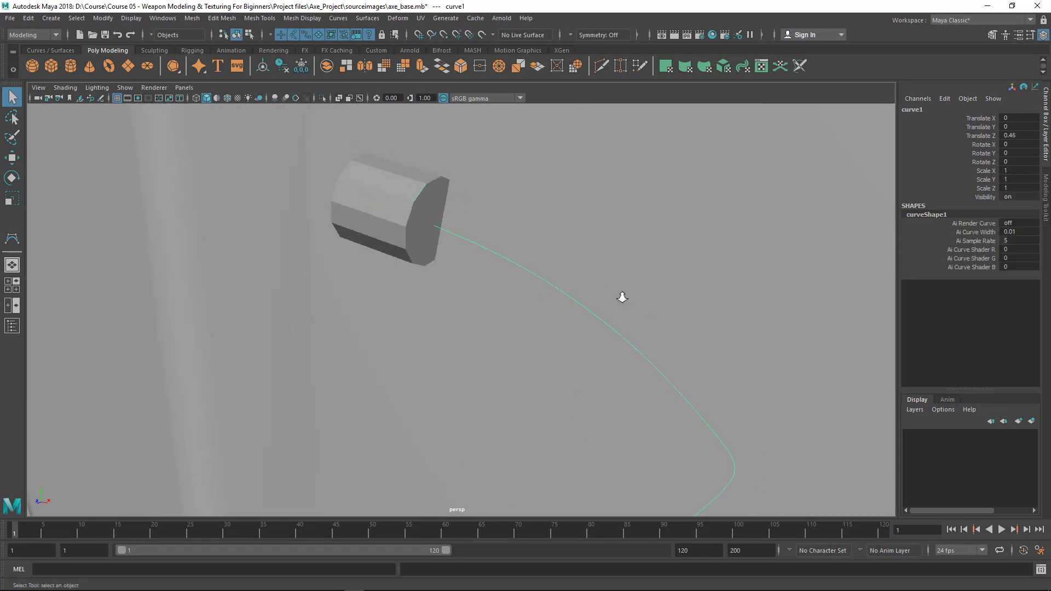
scroll(622, 298, "down", 5)
scroll(494, 311, "up", 6)
left_click(413, 220)
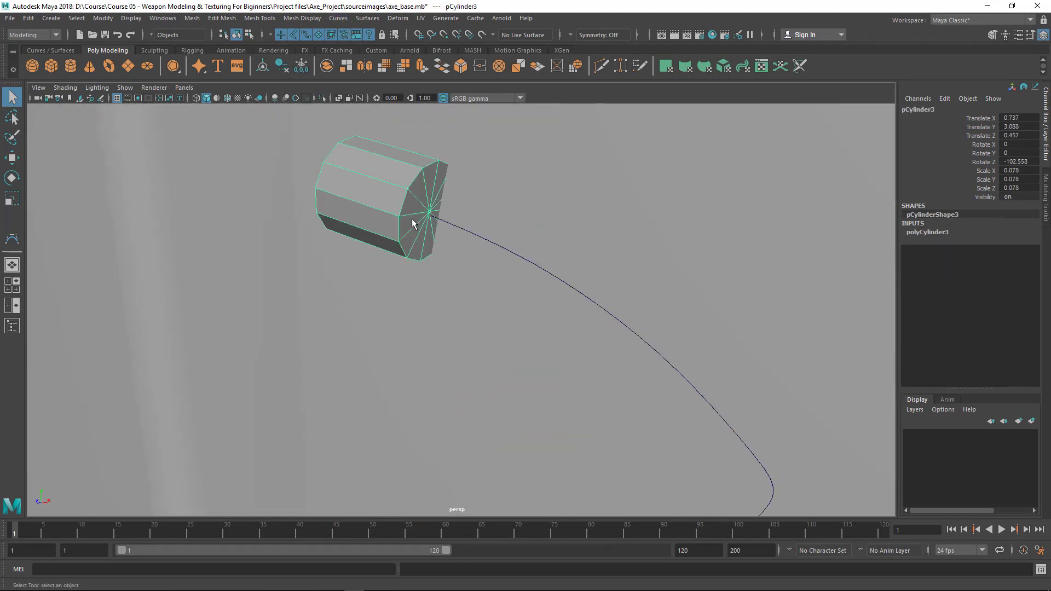
left_click_drag(412, 223, 417, 217, "alt")
right_click_drag(414, 190, 362, 195)
mouse_move(388, 207)
middle_mouse_down("alt")
mouse_move(378, 181)
mouse_move(383, 211)
middle_mouse_up("alt")
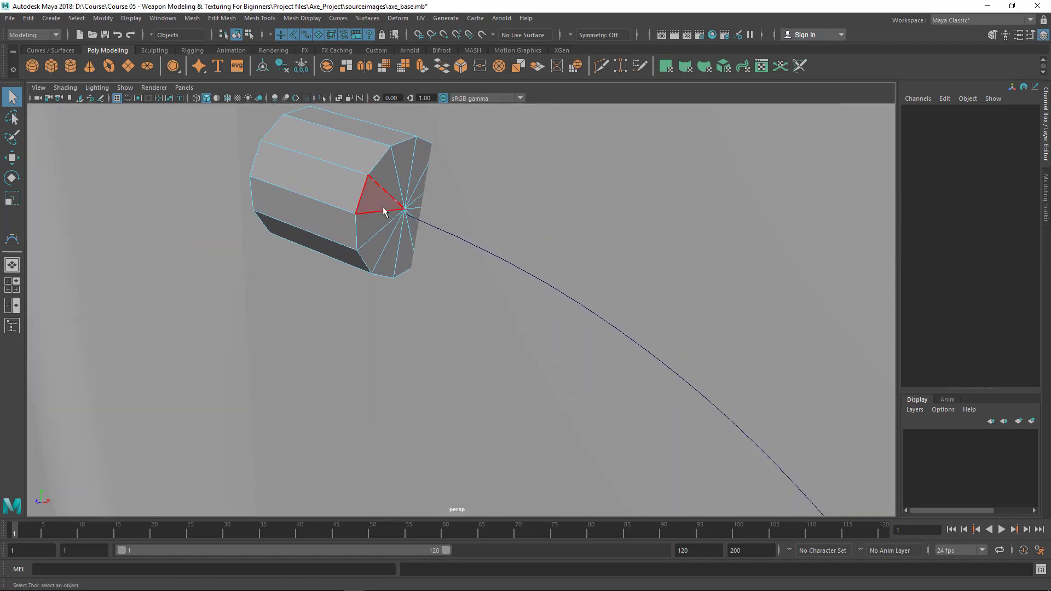
mouse_move(377, 229)
left_mouse_down()
mouse_move(398, 175)
mouse_move(430, 179)
left_mouse_up()
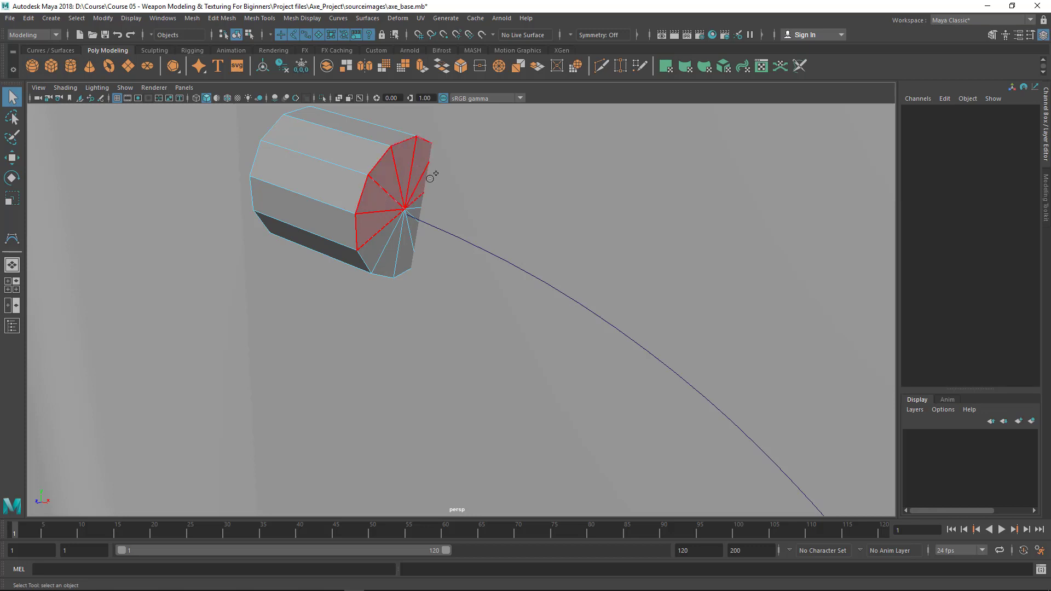
left_click_drag(415, 231, 395, 263)
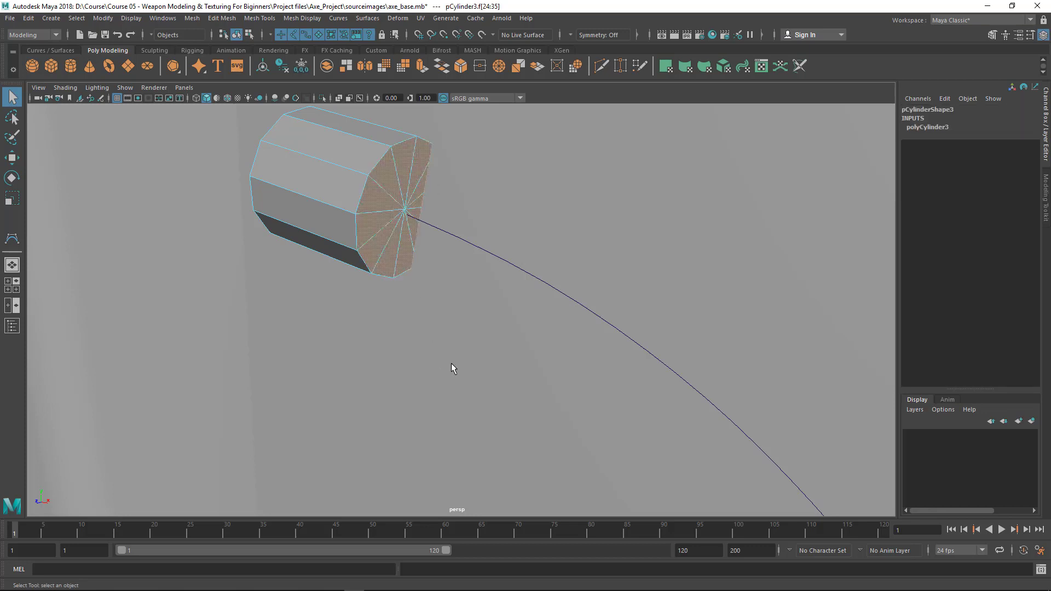
Add the curve to the face selection and extrude the cap faces along it.
left_click_drag(468, 331, 338, 275, "alt")
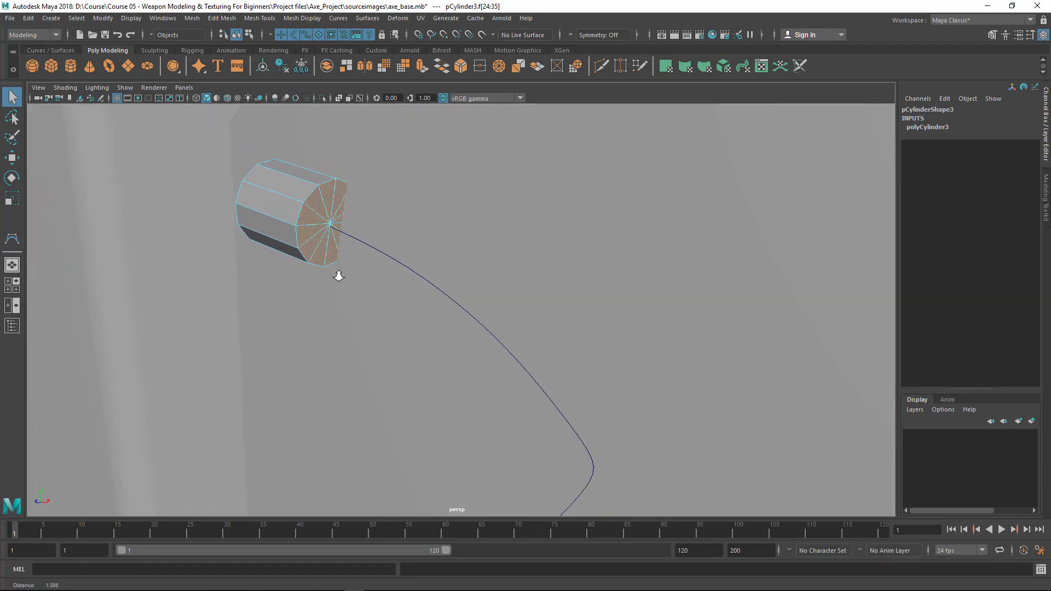
left_click_drag(262, 265, 343, 236, "alt")
left_click_drag(368, 315, 431, 265, "alt")
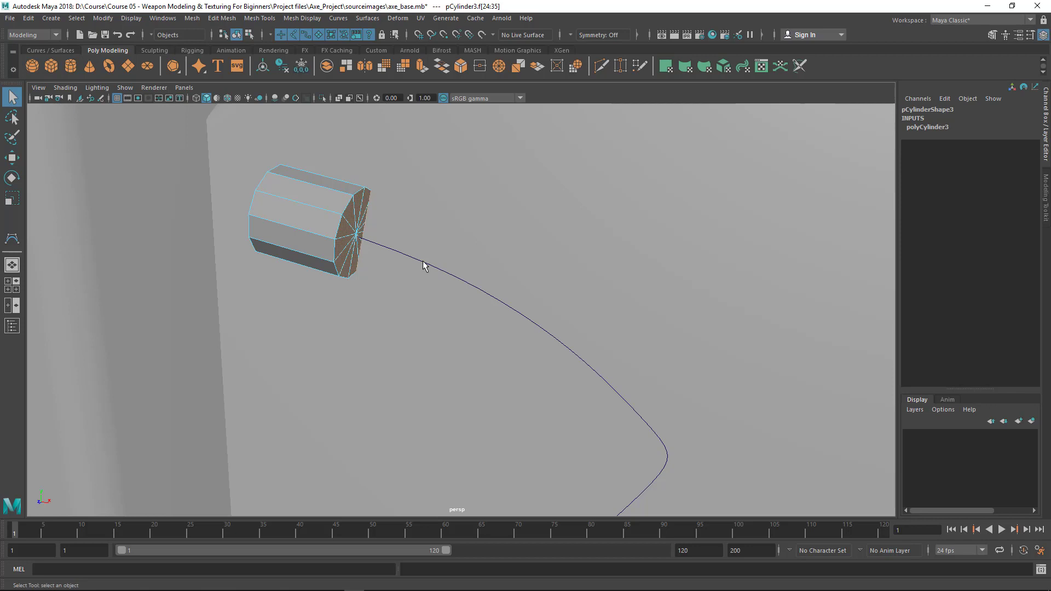
left_click(428, 266, "shift")
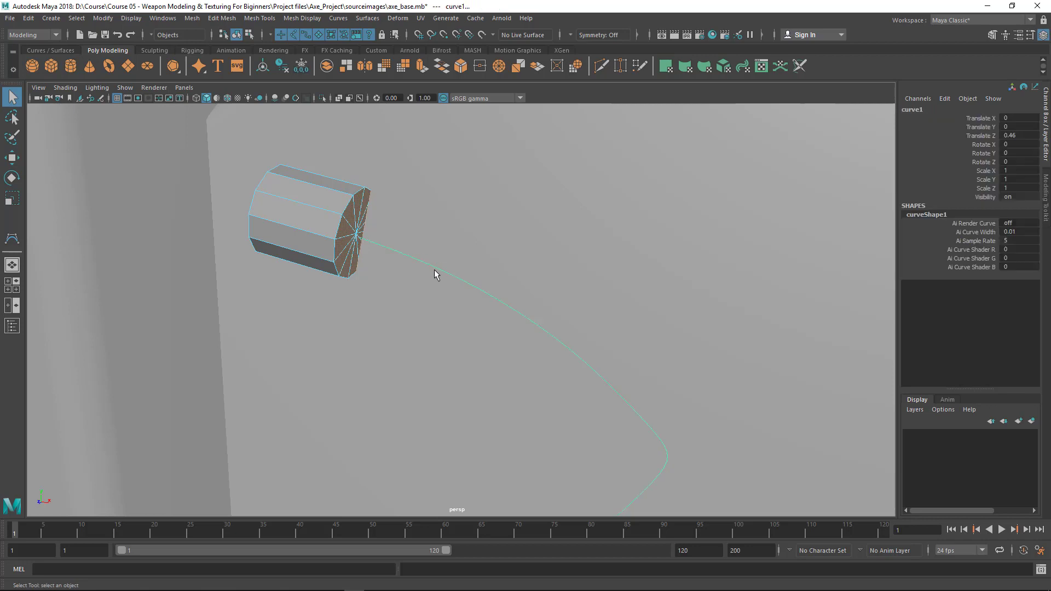
left_click_drag(612, 343, 478, 397, "alt")
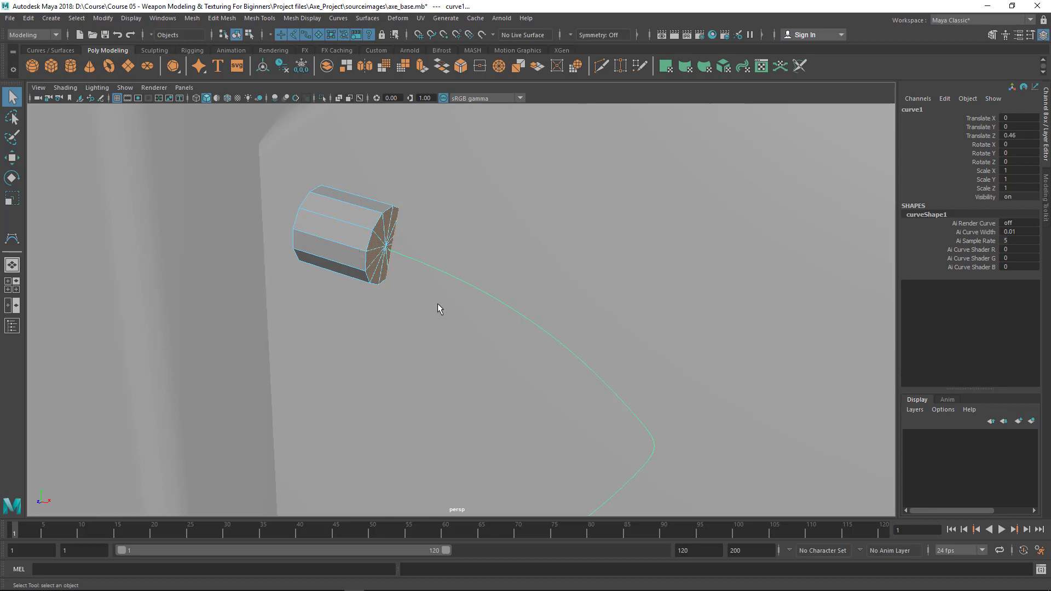
left_click_drag(437, 304, 340, 253, "alt")
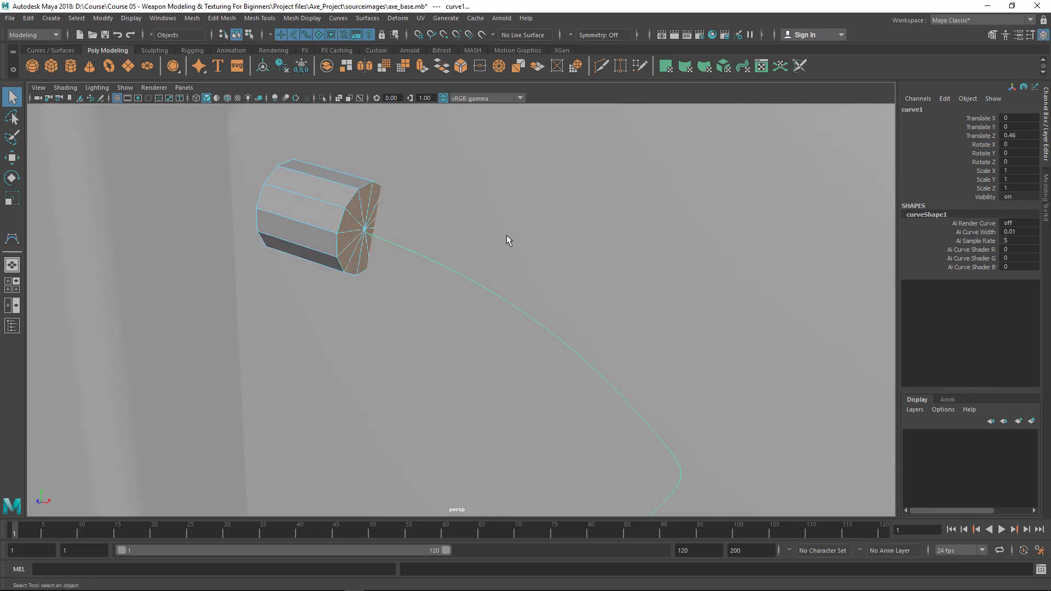
left_click_drag(507, 236, 429, 247, "alt")
left_click_drag(506, 290, 383, 272, "alt")
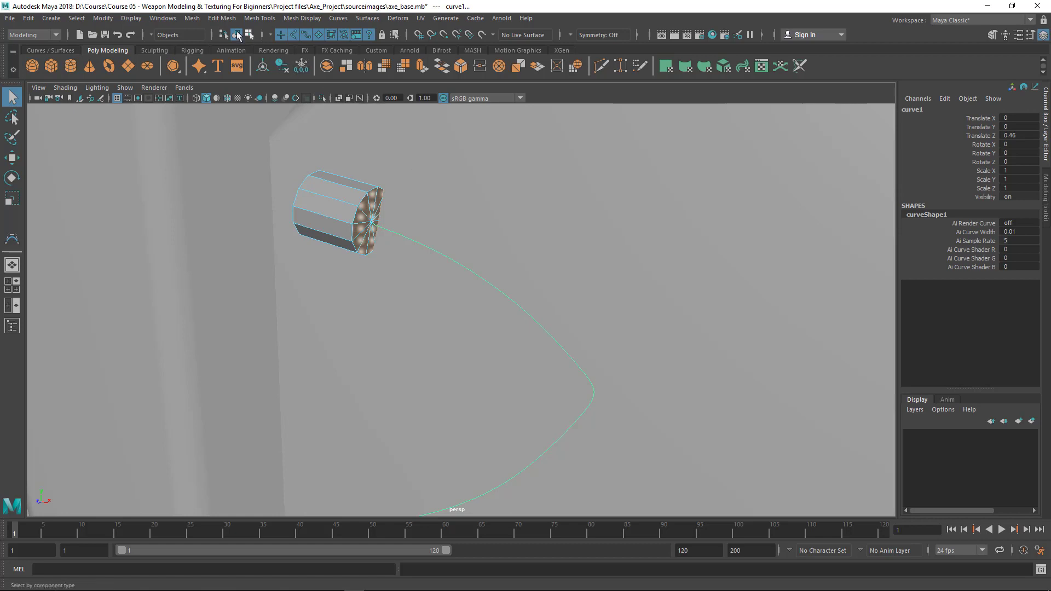
left_click(222, 20)
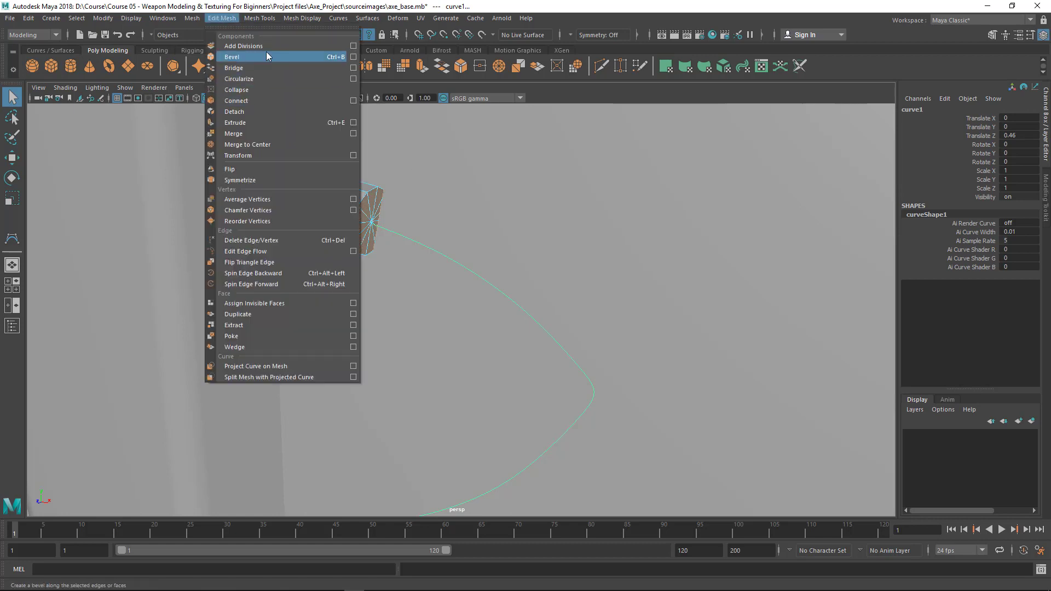
left_click(247, 121)
scroll(446, 248, "down", 5)
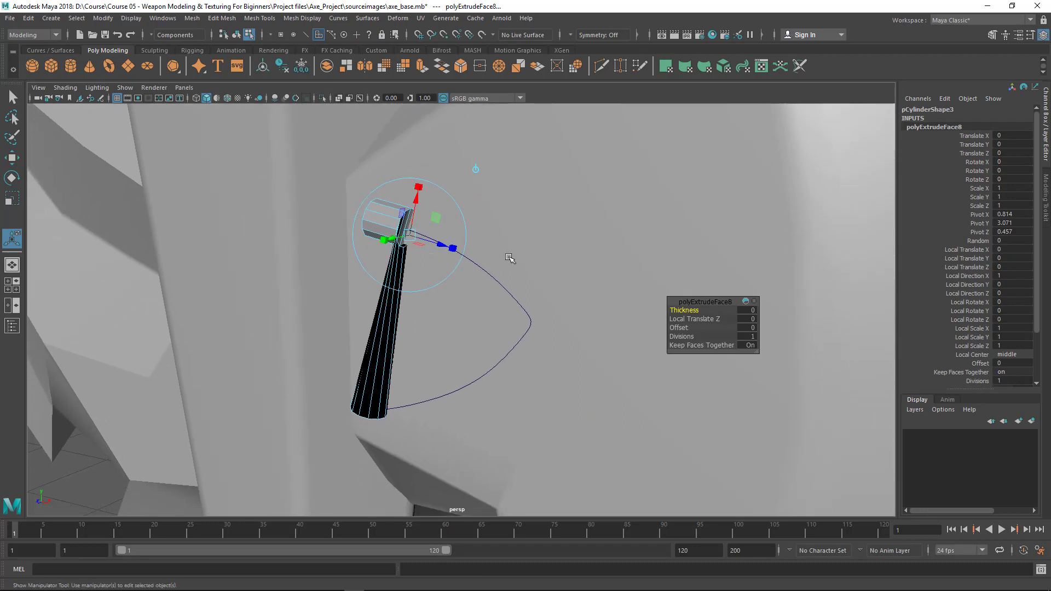
Set the extrusion's divisions to 9 so the tube follows the curve, and leave the extrude tool.
left_click_drag(510, 258, 424, 207, "alt")
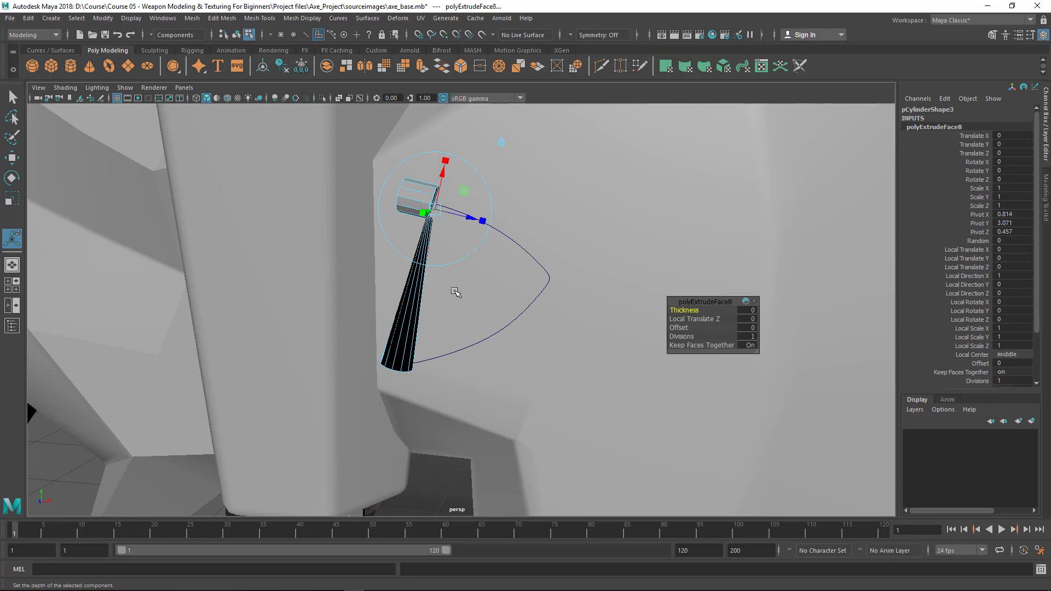
left_click_drag(428, 241, 430, 197, "alt")
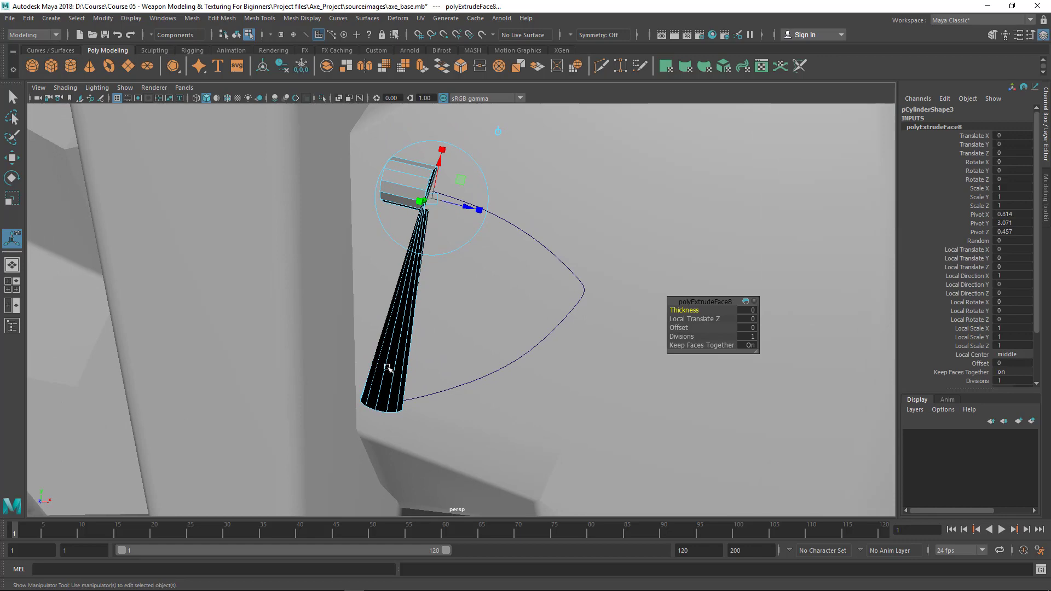
left_click_drag(387, 367, 434, 317, "alt")
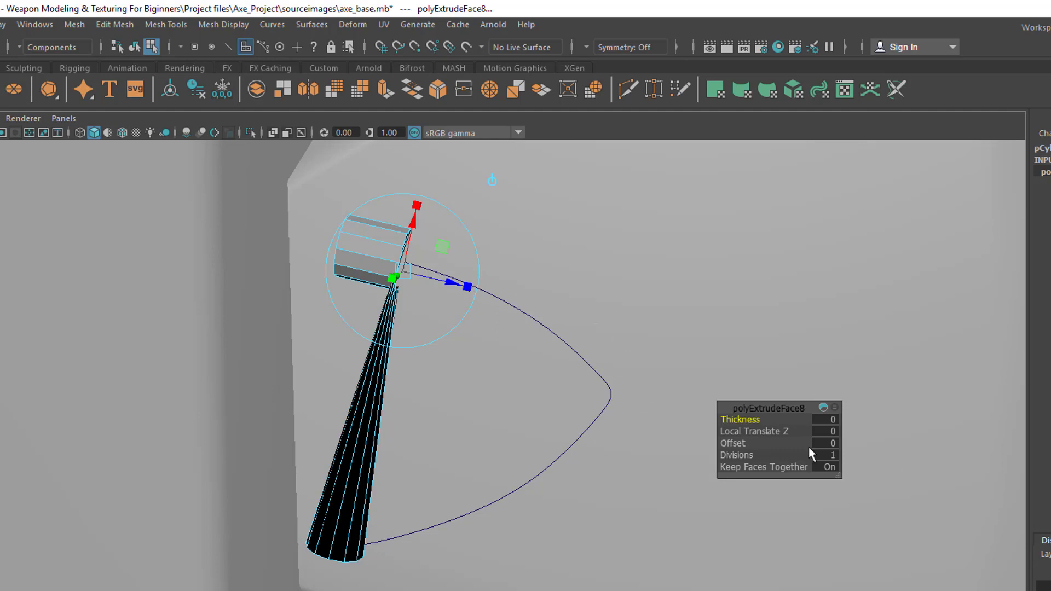
left_click_drag(733, 454, 785, 459)
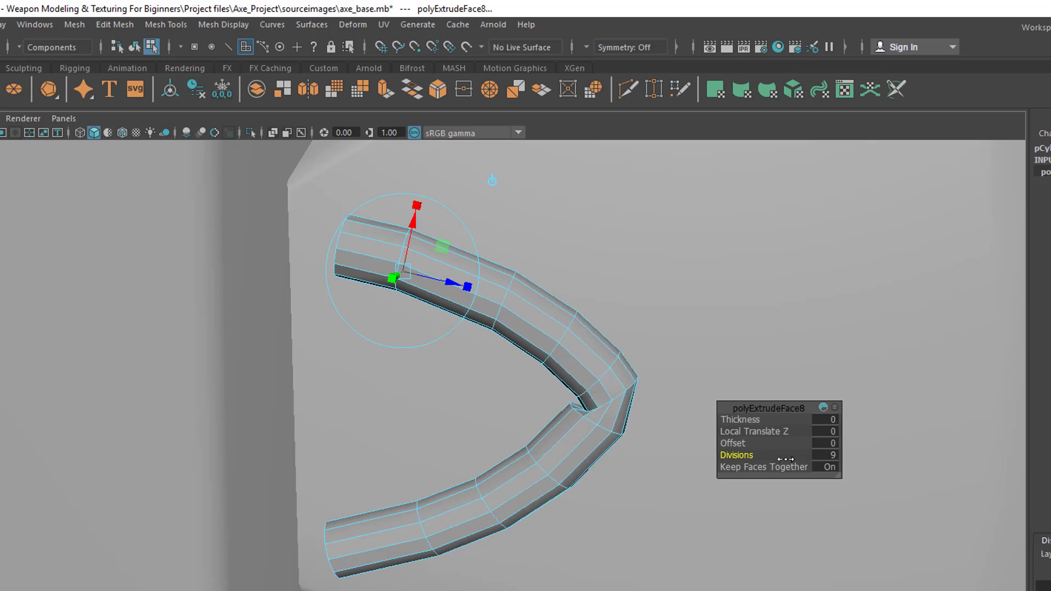
scroll(531, 354, "up", 1)
middle_click_drag(460, 306, 383, 283, "alt")
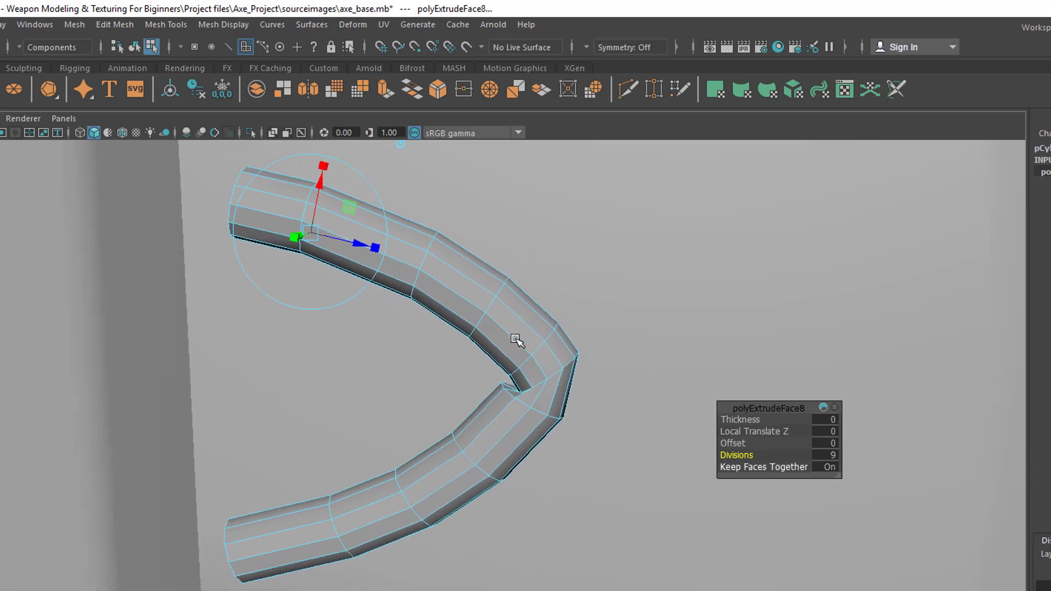
scroll(534, 421, "up", 1)
key("q")
scroll(558, 348, "up", 2)
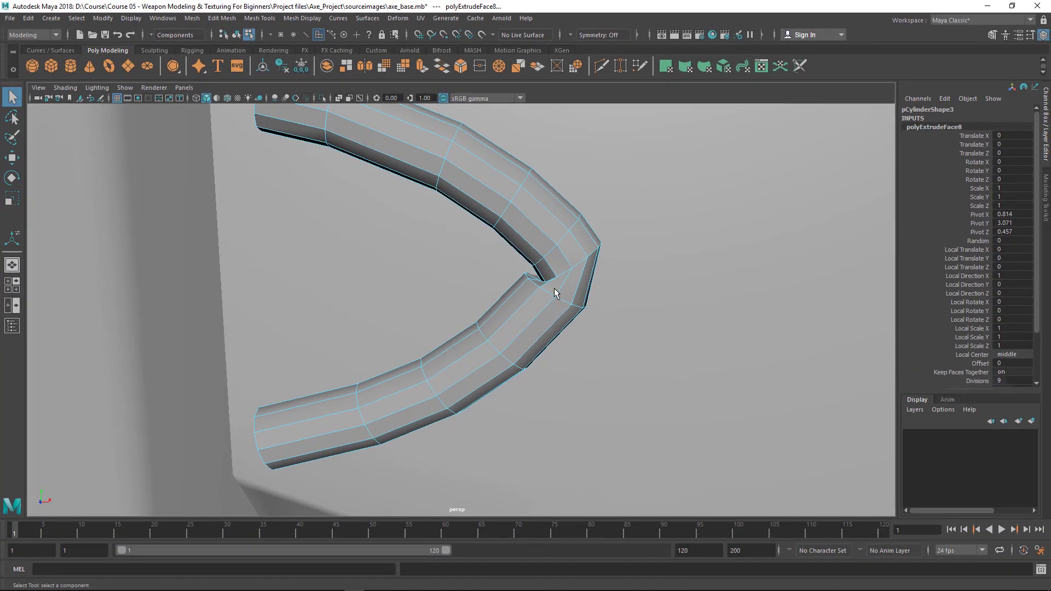
Delete the two extra edge loops on either side of the tube's pointed bend.
right_click_drag(549, 359, 551, 407)
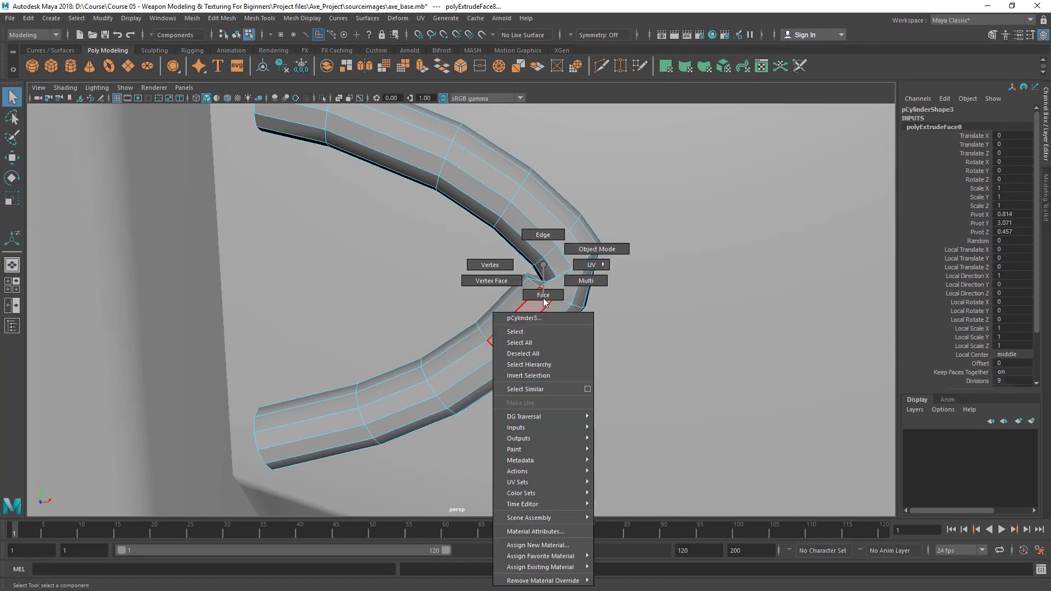
left_click(543, 234)
left_click(551, 259)
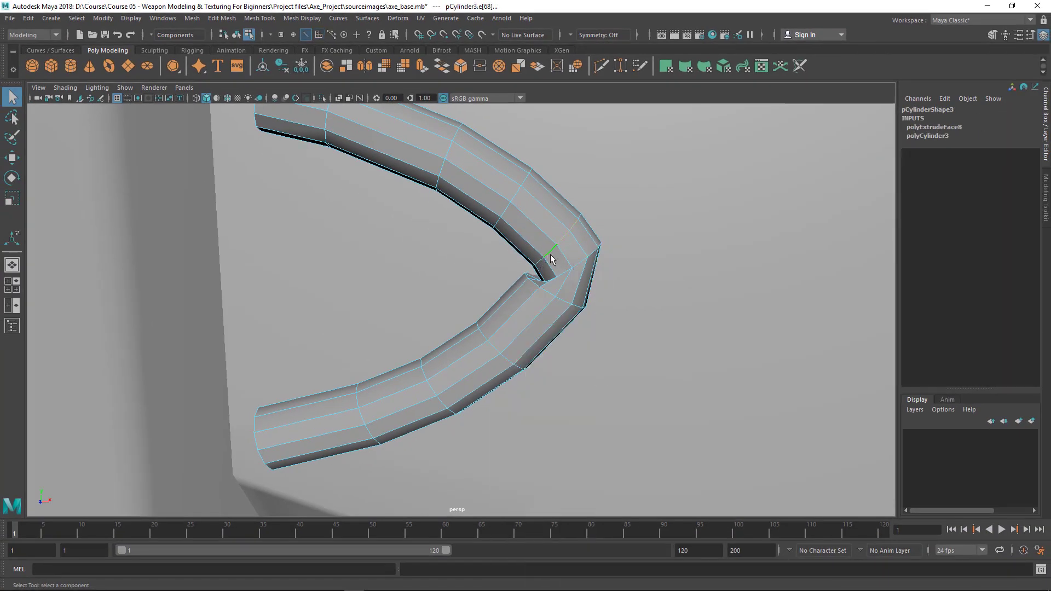
left_click(549, 296)
left_click(547, 291)
key("Delete")
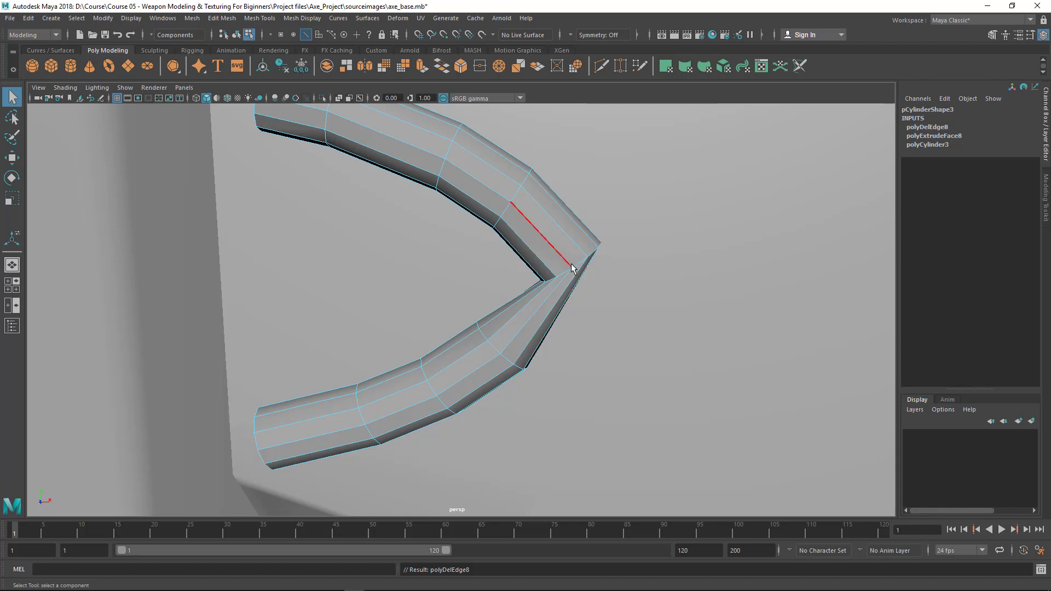
Rotate the remaining edge loop at the pointed tip so it lines up with the middle of the bend.
left_click(578, 268)
key("e")
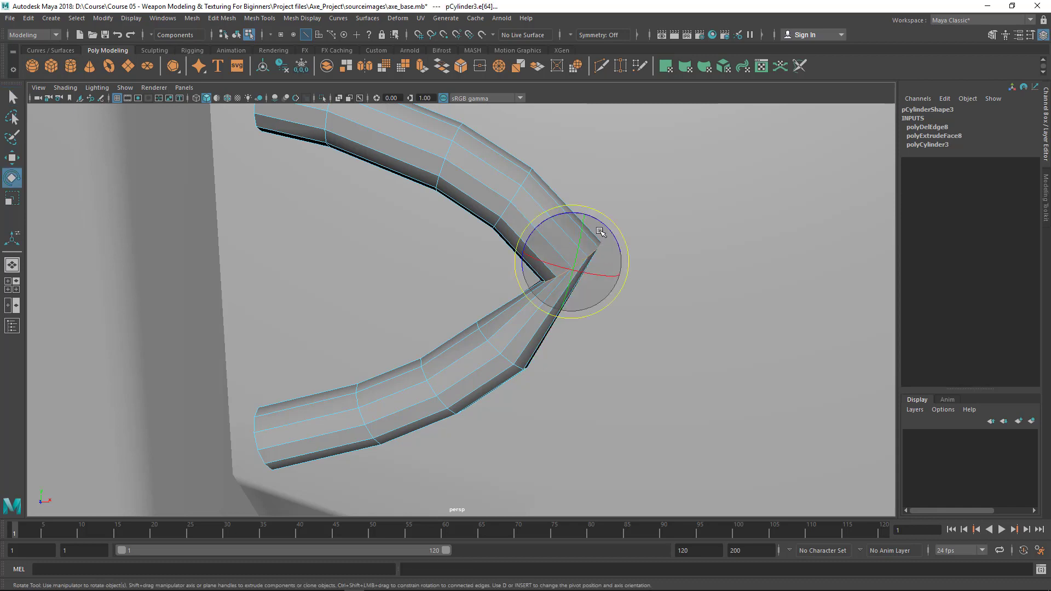
left_click_drag(599, 223, 607, 248)
key("q")
left_click_drag(658, 302, 552, 289, "alt")
key("r")
scroll(551, 288, "up", 2)
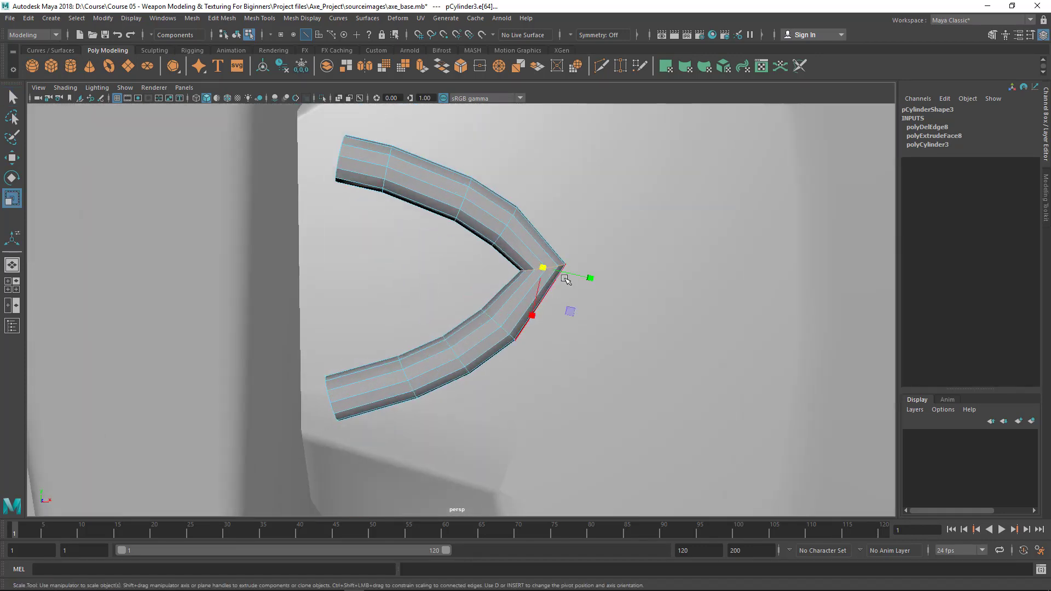
key("q")
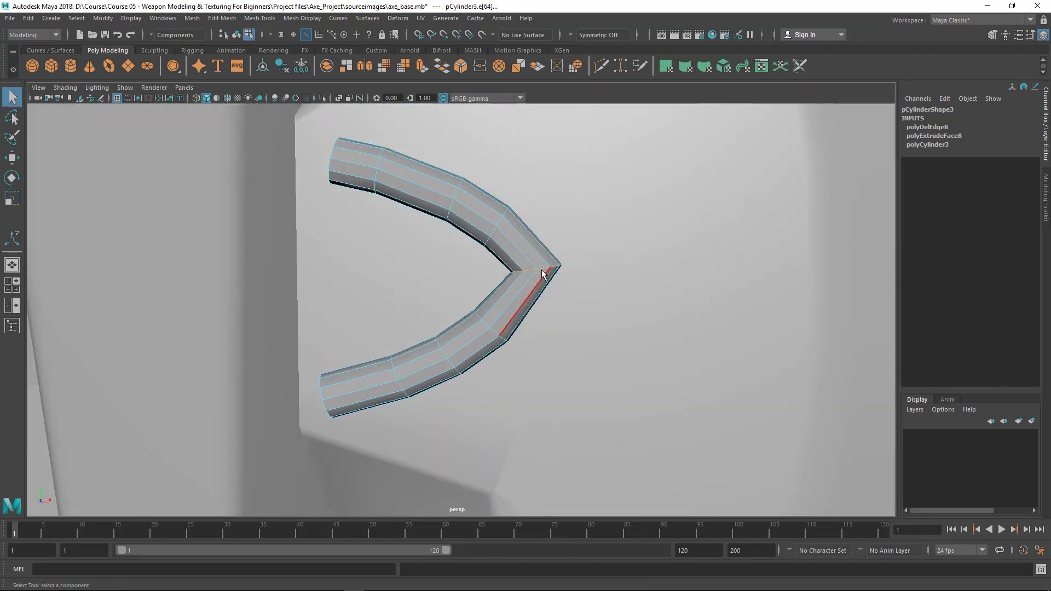
Return the tube to object mode and inspect its shape from several angles.
right_click_drag(478, 226, 569, 184)
scroll(480, 323, "down", 5)
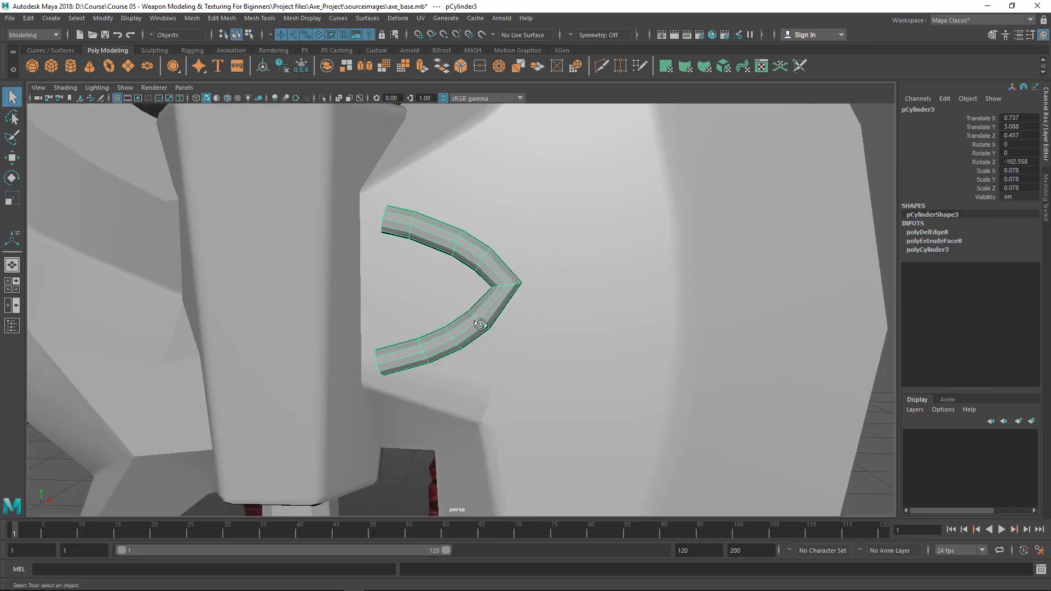
left_click_drag(481, 323, 469, 324, "alt")
scroll(469, 323, "up", 5)
middle_click_drag(591, 343, 585, 341, "alt")
right_click_drag(585, 341, 372, 340, "alt")
left_click_drag(372, 340, 411, 359, "alt")
right_click_drag(410, 359, 513, 365, "alt")
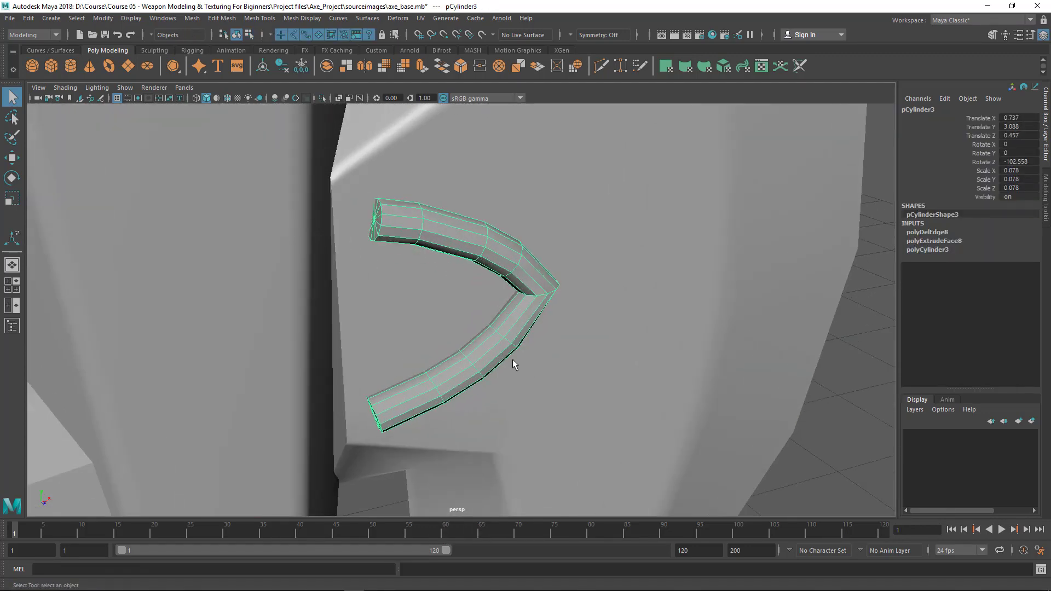
Compare the side loop with the reference image in the front view, and return to the perspective view.
scroll(628, 335, "down", 5)
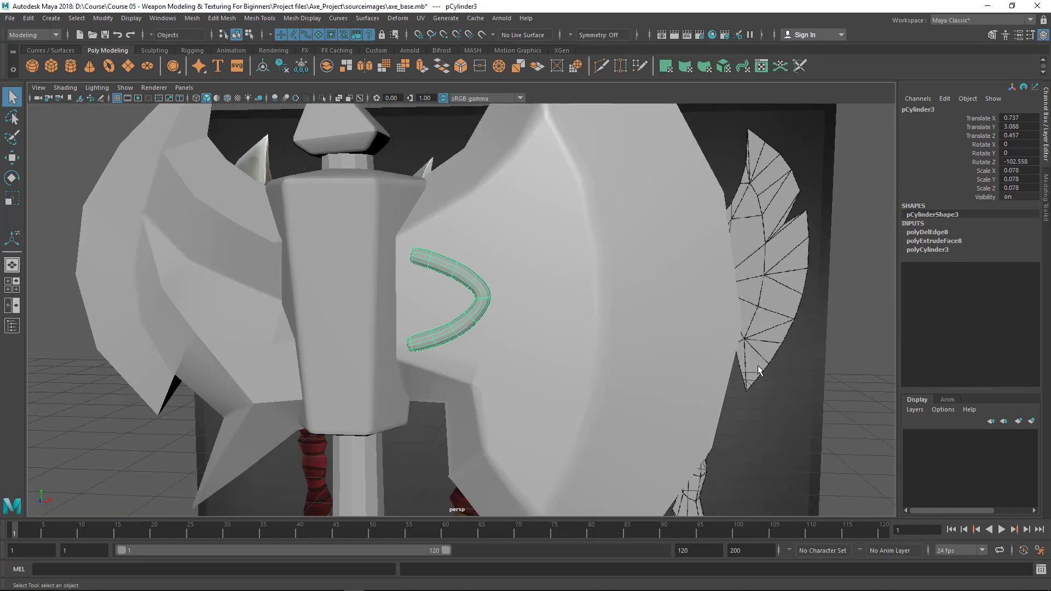
scroll(509, 350, "down", 3)
left_click_drag(509, 350, 474, 347, "alt")
key("space")
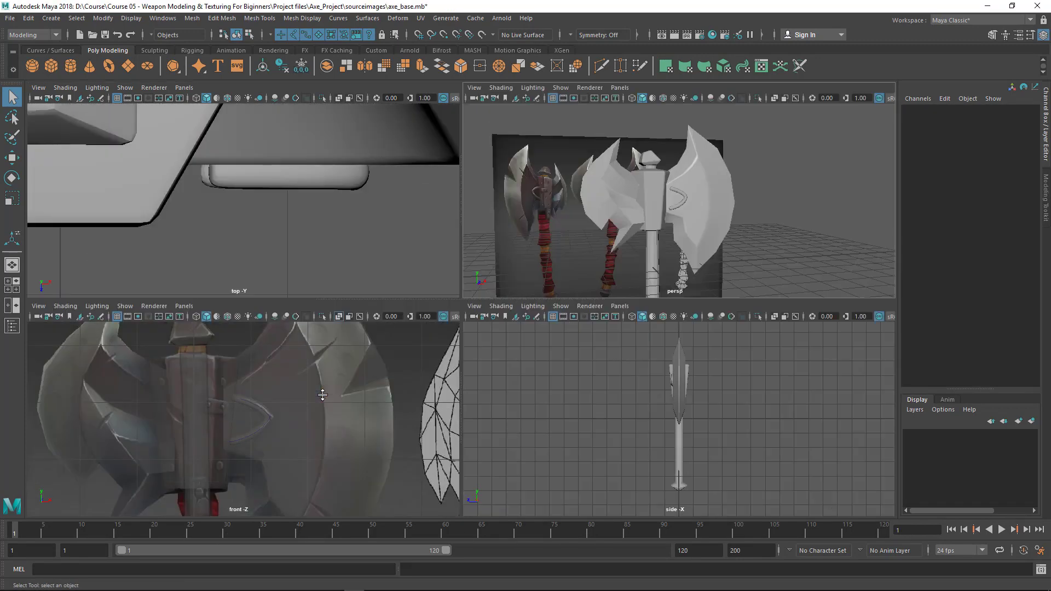
key("space")
scroll(586, 378, "up", 4)
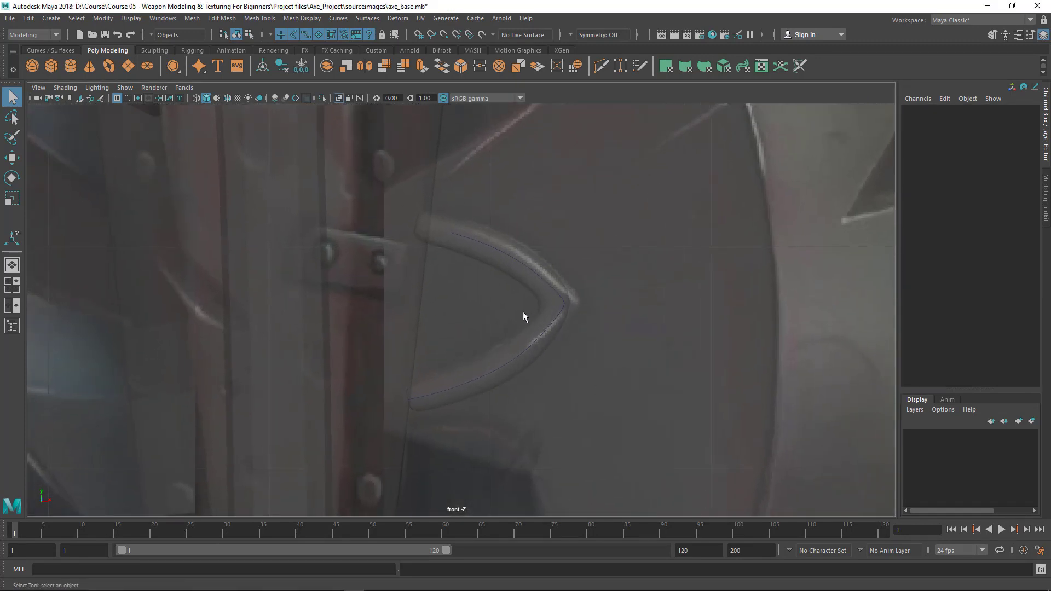
key("space")
key("space")
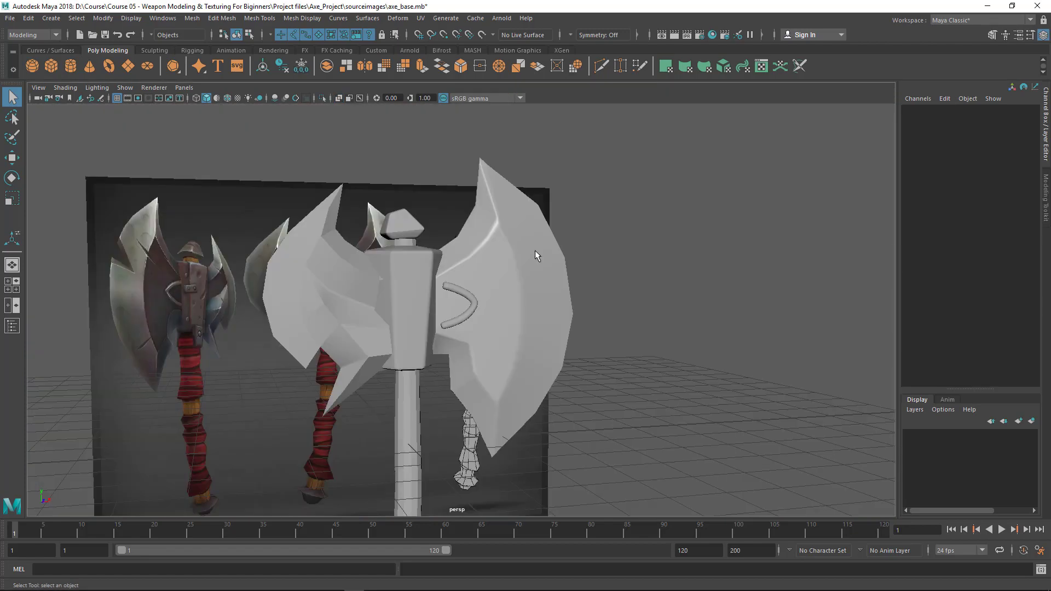
Offset the edge loop at the tube's pointed bend to add a supporting edge loop on each side of it.
scroll(492, 273, "up", 2)
left_click(455, 297)
key("f")
scroll(526, 307, "up", 2)
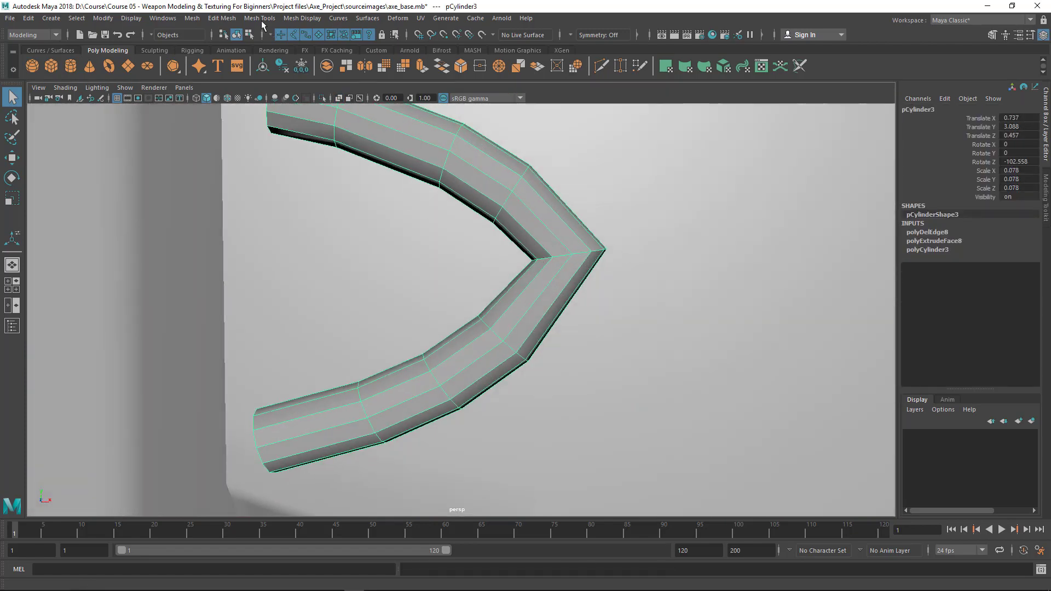
left_click(222, 18)
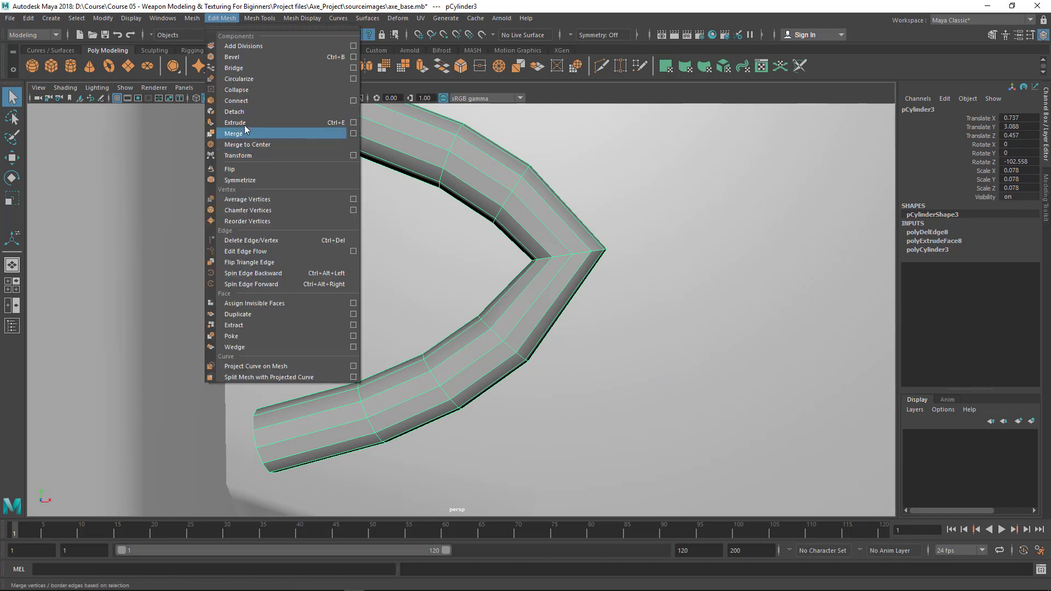
mouse_move(259, 18)
left_click(276, 134)
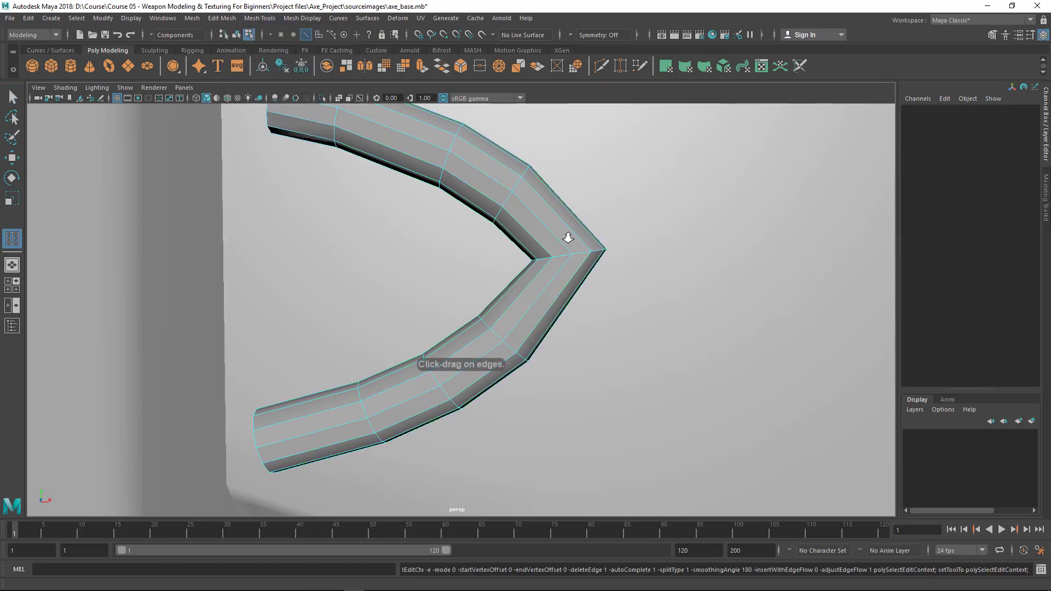
scroll(604, 241, "up", 1)
scroll(634, 244, "up", 2)
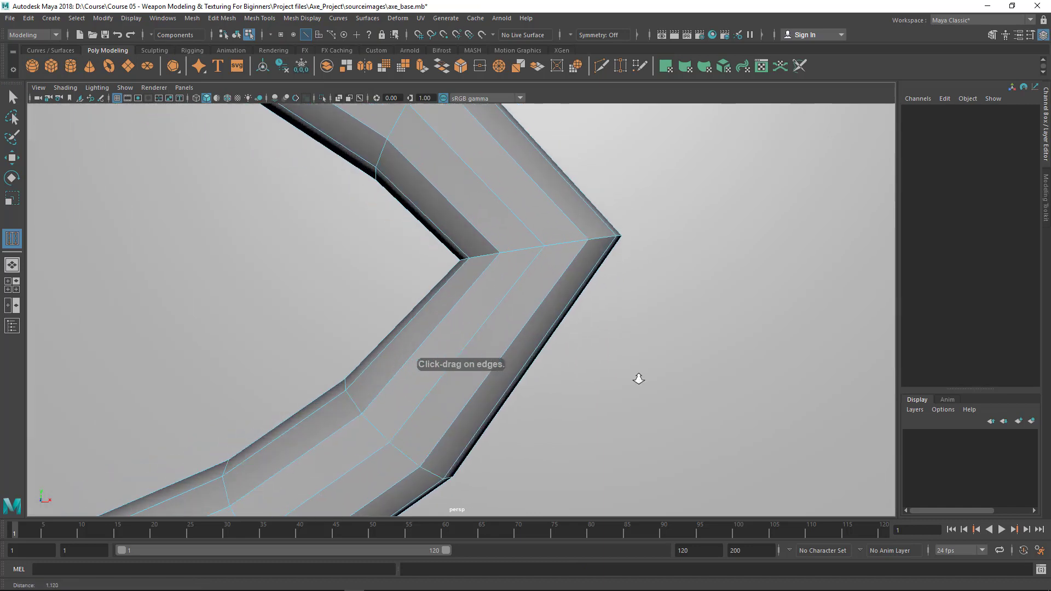
left_click_drag(573, 244, 575, 245)
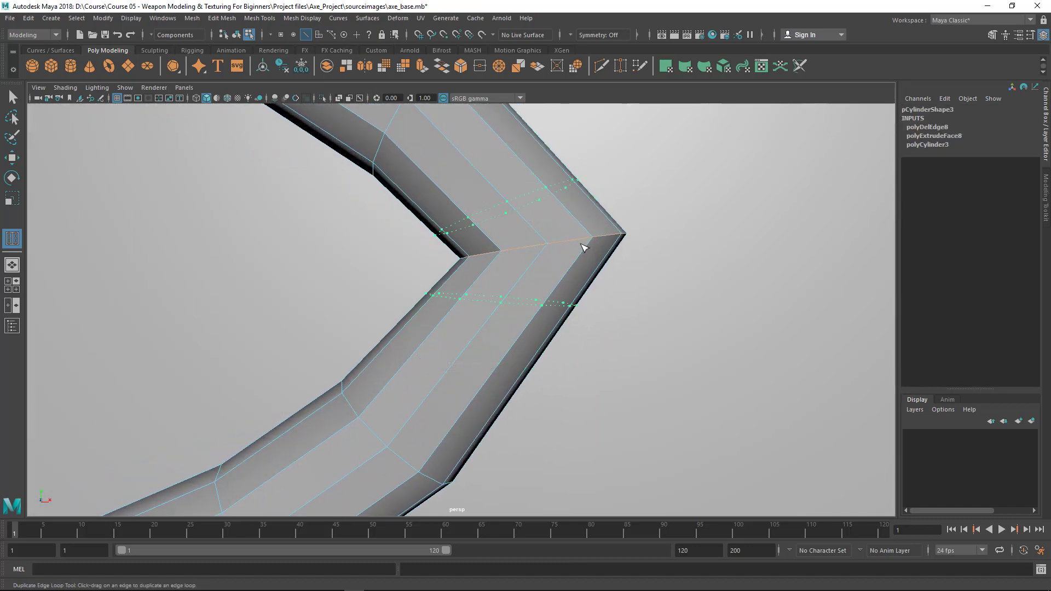
left_click_drag(585, 248, 586, 249)
scroll(655, 298, "down", 6)
key("q")
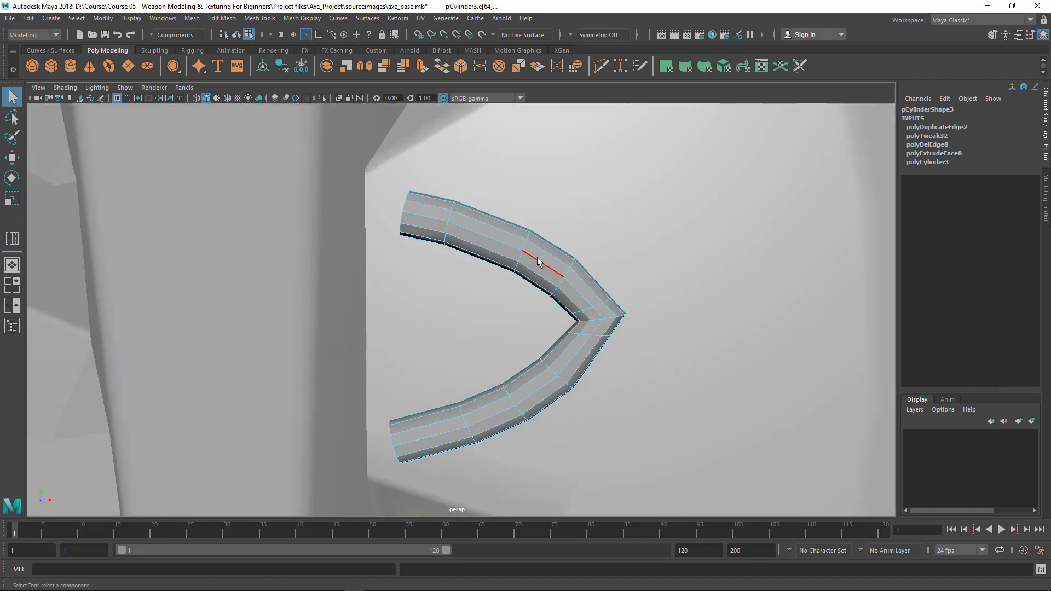
Check the side loop in smoothed preview against the axe, and return it to the unsmoothed display.
right_click_drag(538, 257, 572, 233)
key("3")
scroll(711, 350, "down", 7)
left_click(804, 347)
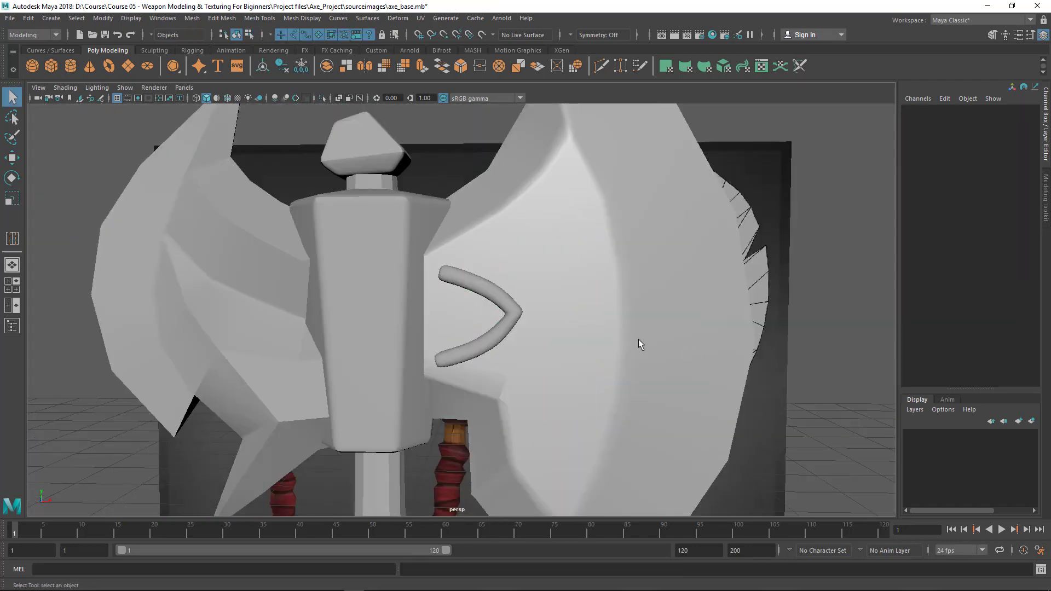
scroll(602, 318, "up", 6)
left_click(504, 282)
key("1")
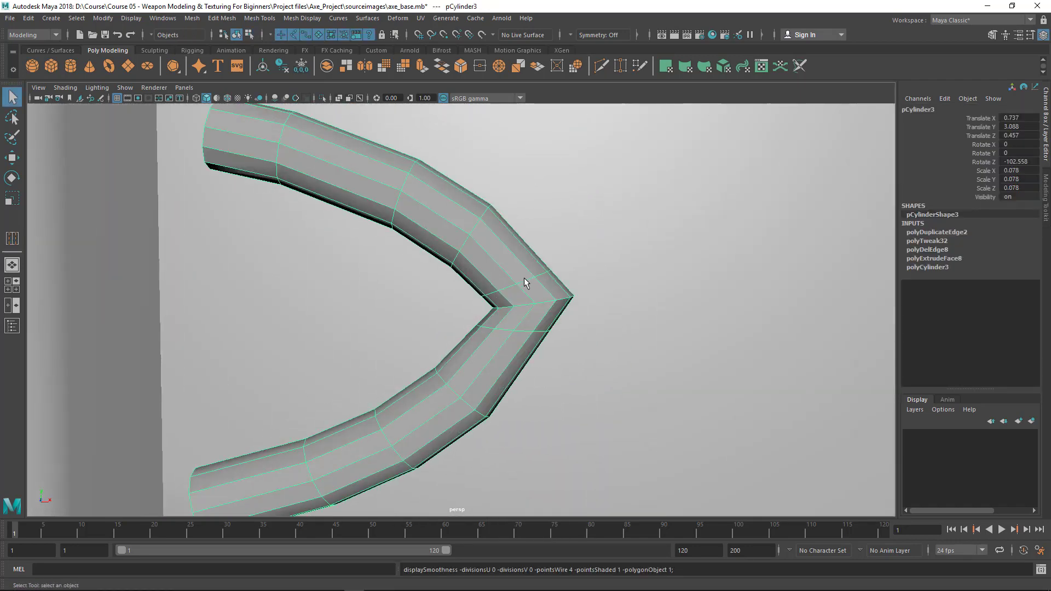
Enlarge the edge loop just above the tube's tip slightly and move it outward along X.
scroll(524, 282, "up", 2)
key("F10")
left_click(553, 269)
key("r")
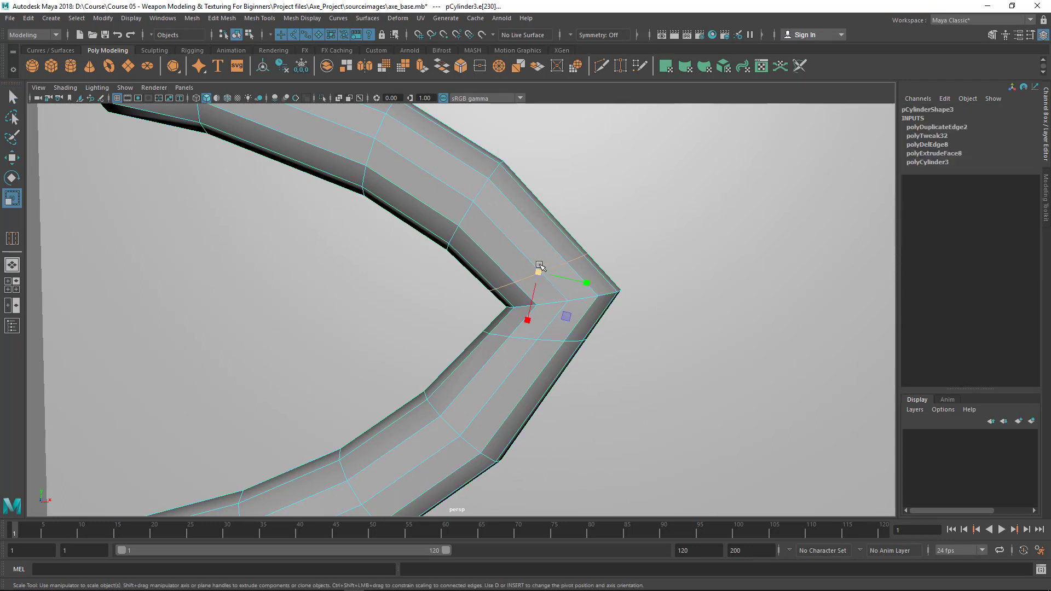
key("w")
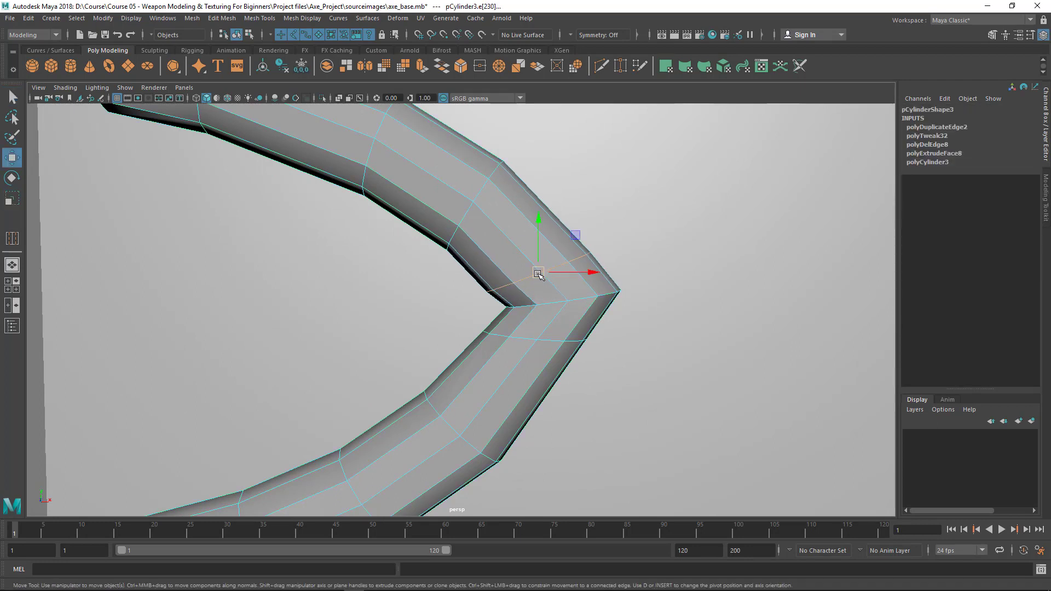
left_click_drag(582, 273, 587, 273)
Enlarge the edge loop just below the tube's tip slightly and move it outward along X to match.
middle_click_drag(593, 312, 571, 281, "alt")
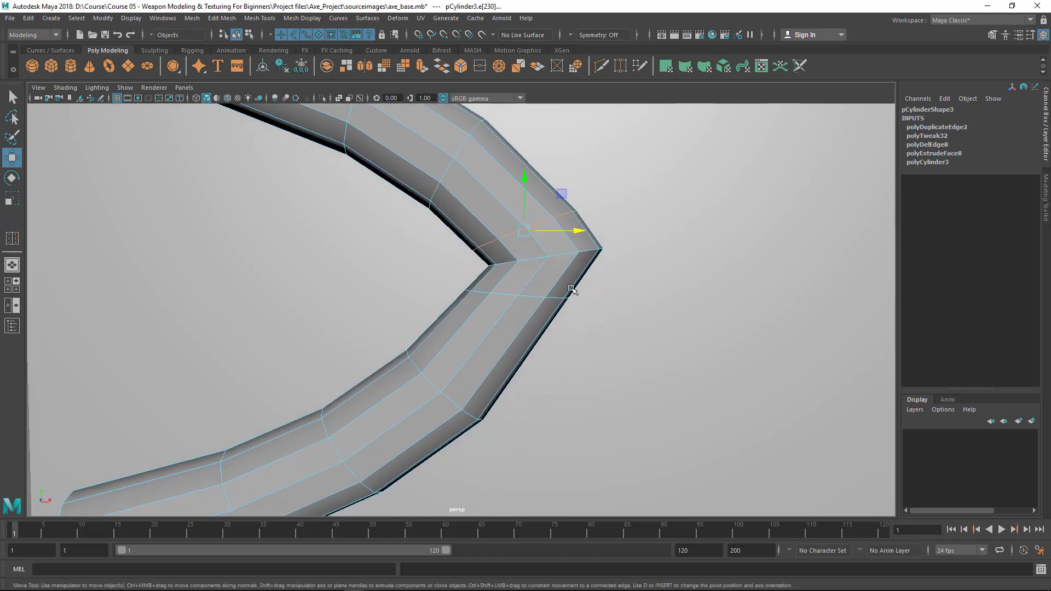
left_click(535, 296)
key("r")
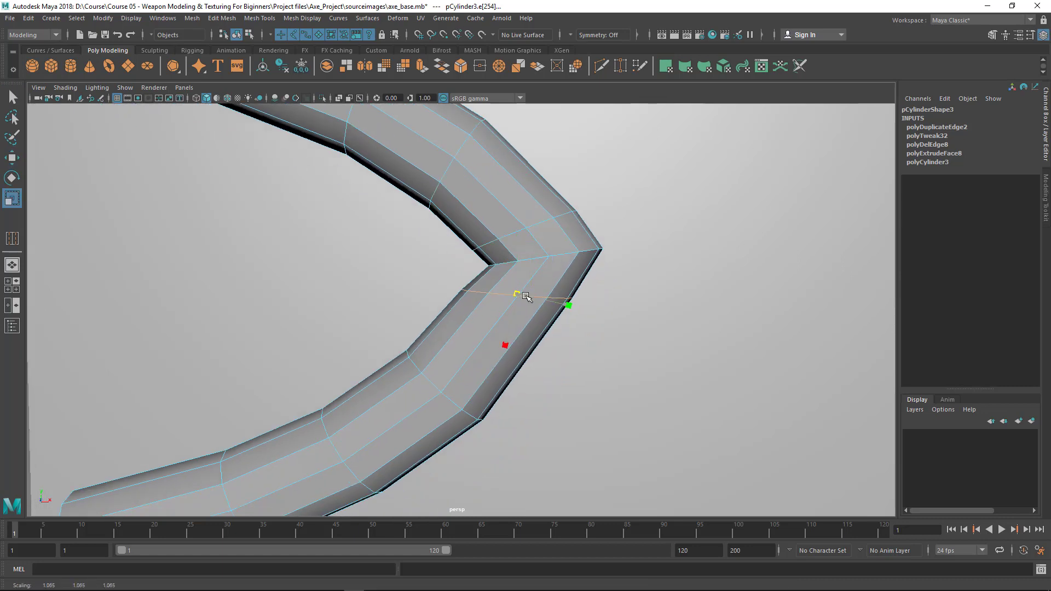
left_click_drag(528, 296, 569, 296)
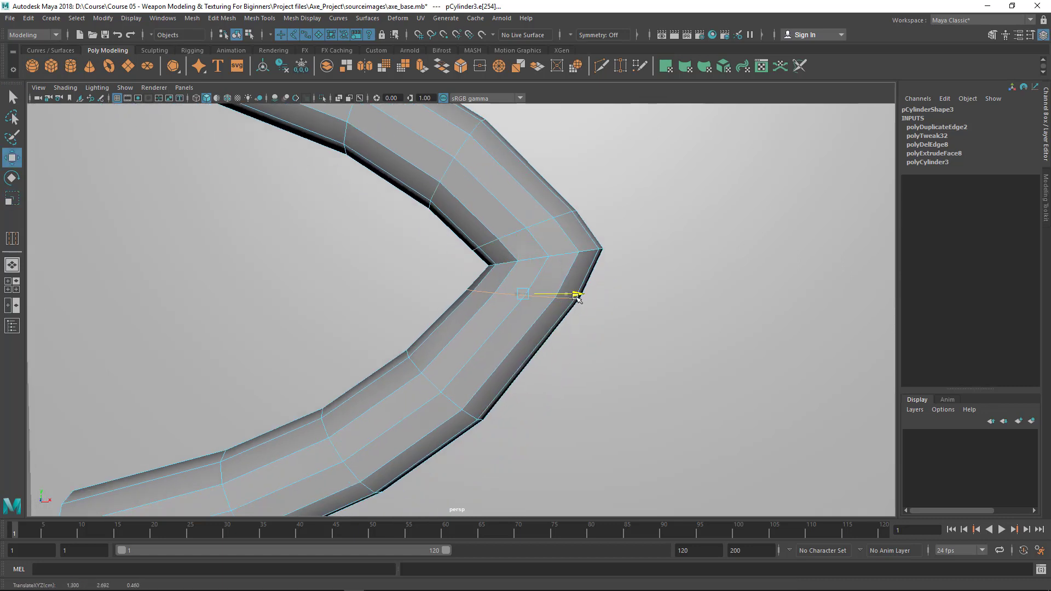
key("q")
Show the tube in smoothed preview in object mode and inspect its pointed bend on the axe from several angles.
scroll(657, 298, "down", 4)
right_click_drag(480, 255, 494, 233)
key("3")
scroll(648, 336, "down", 5)
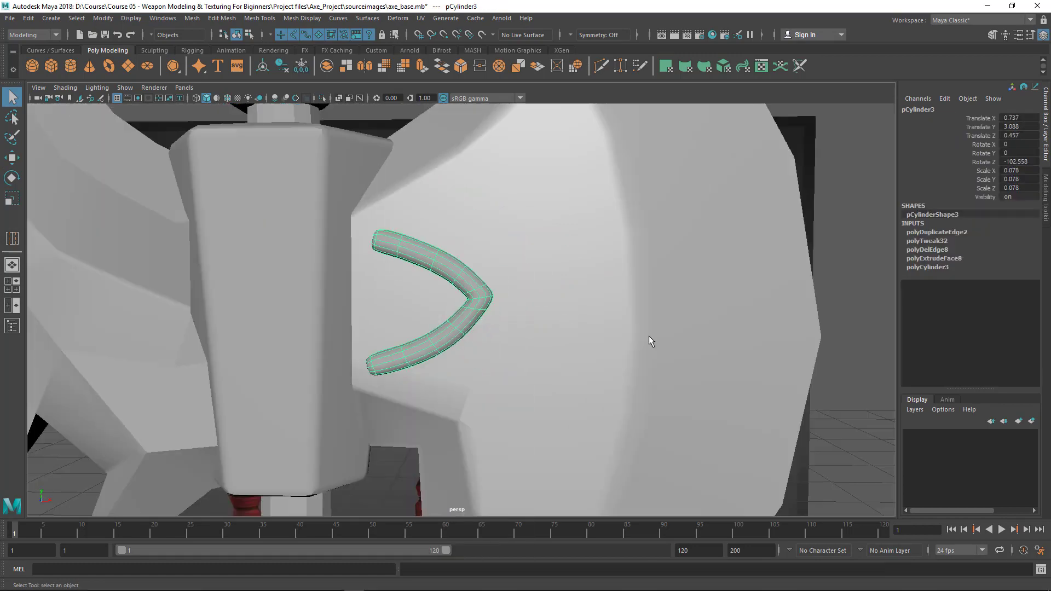
left_click(849, 256)
scroll(411, 290, "down", 5)
left_click_drag(411, 290, 371, 303, "alt")
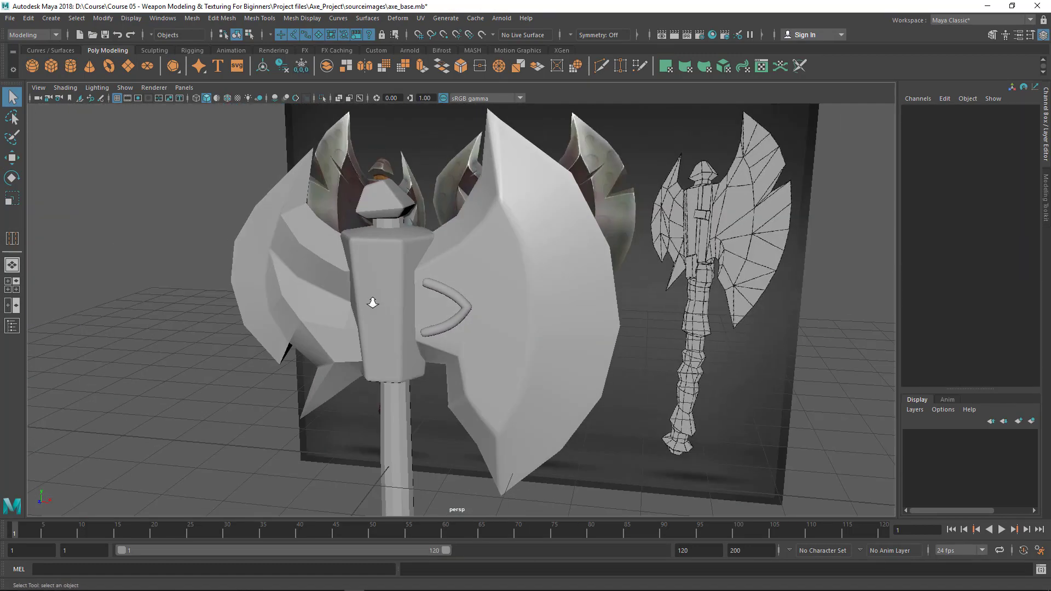
scroll(371, 302, "up", 3)
mouse_move(495, 336)
left_mouse_down("alt")
mouse_move(445, 353)
mouse_move(352, 352)
mouse_move(514, 326)
mouse_move(434, 280)
mouse_move(479, 329)
left_mouse_up("alt")
In the front view, move the vertices of the tube's upper end toward the central block and rotate them upright.
left_click(419, 264)
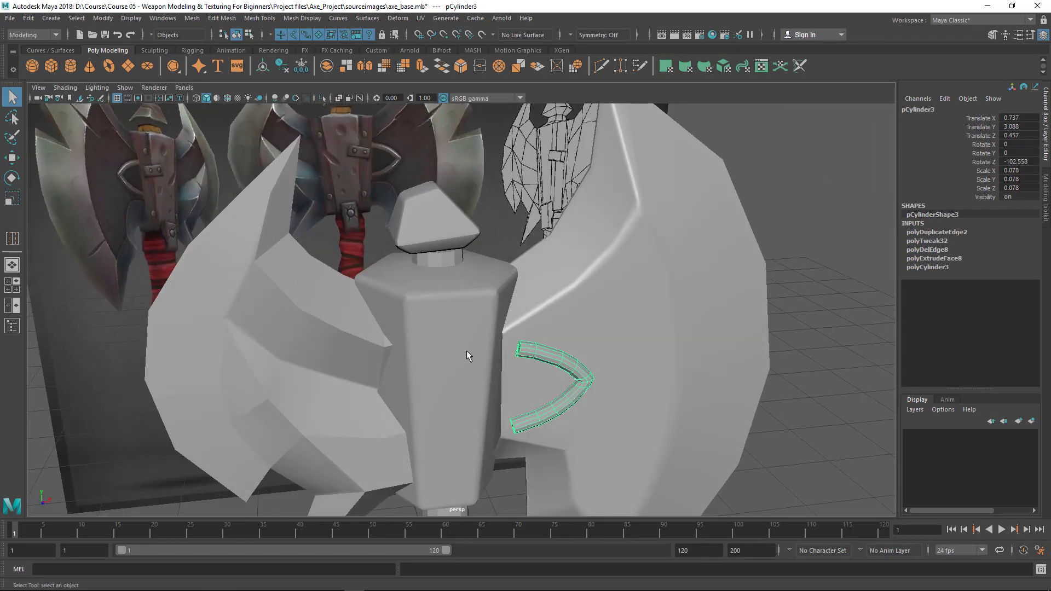
key("space")
key("space")
scroll(428, 264, "up", 1)
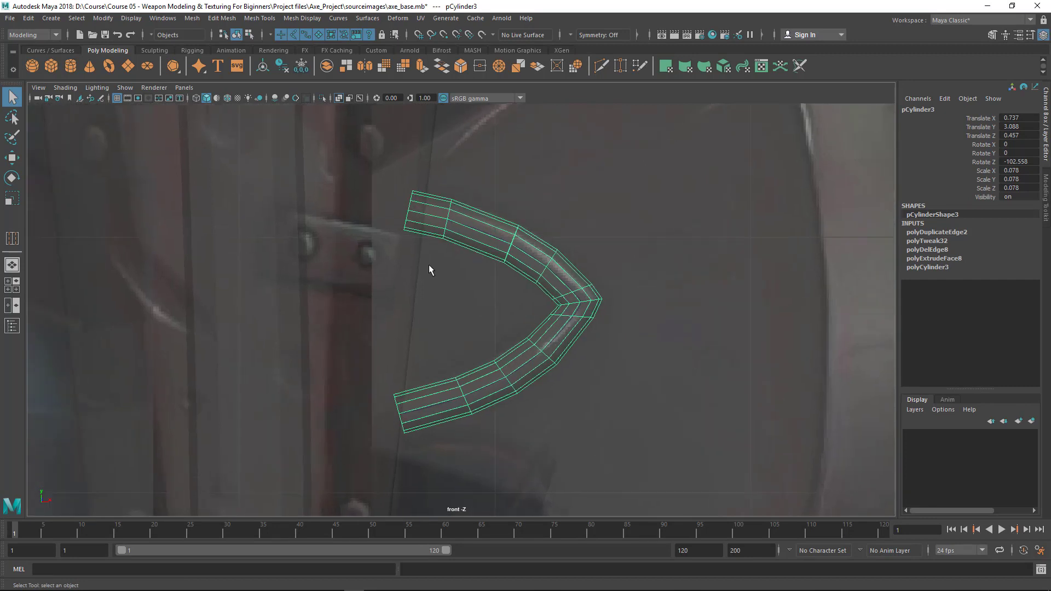
right_click_drag(431, 226, 379, 217)
middle_click_drag(379, 217, 409, 260, "alt")
left_click_drag(413, 219, 393, 249)
key("w")
key("e")
left_click_drag(433, 222, 425, 216)
key("w")
Move the vertices of the tube's lower end along X into the central block in the front view.
middle_click_drag(409, 362, 391, 253, "alt")
left_click_drag(381, 314, 456, 393)
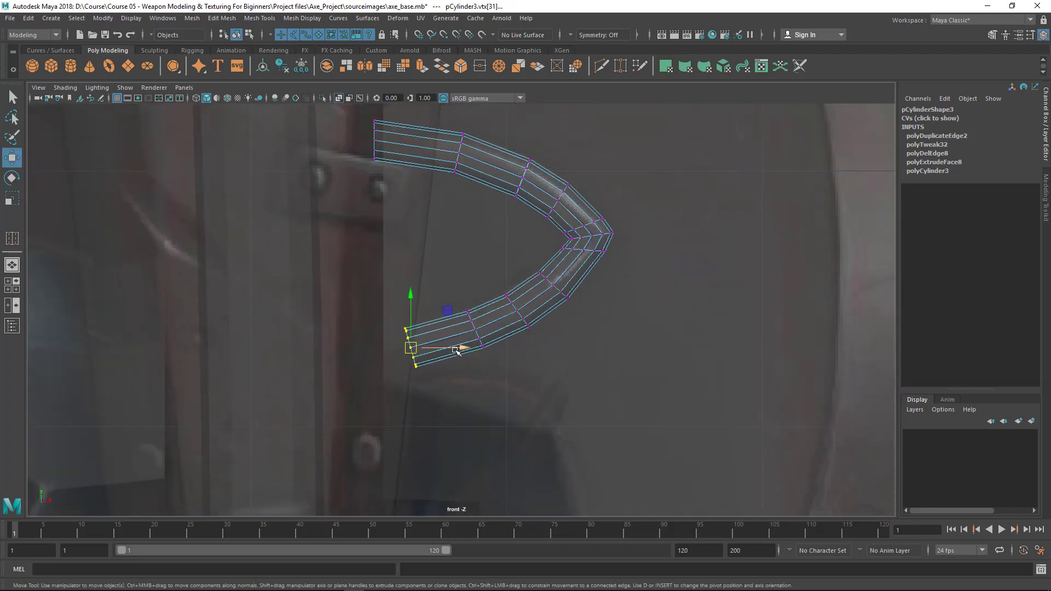
left_click_drag(458, 348, 422, 358)
middle_click_drag(500, 386, 501, 472, "alt")
right_click_drag(501, 471, 524, 461, "alt")
left_click_drag(468, 392, 463, 394)
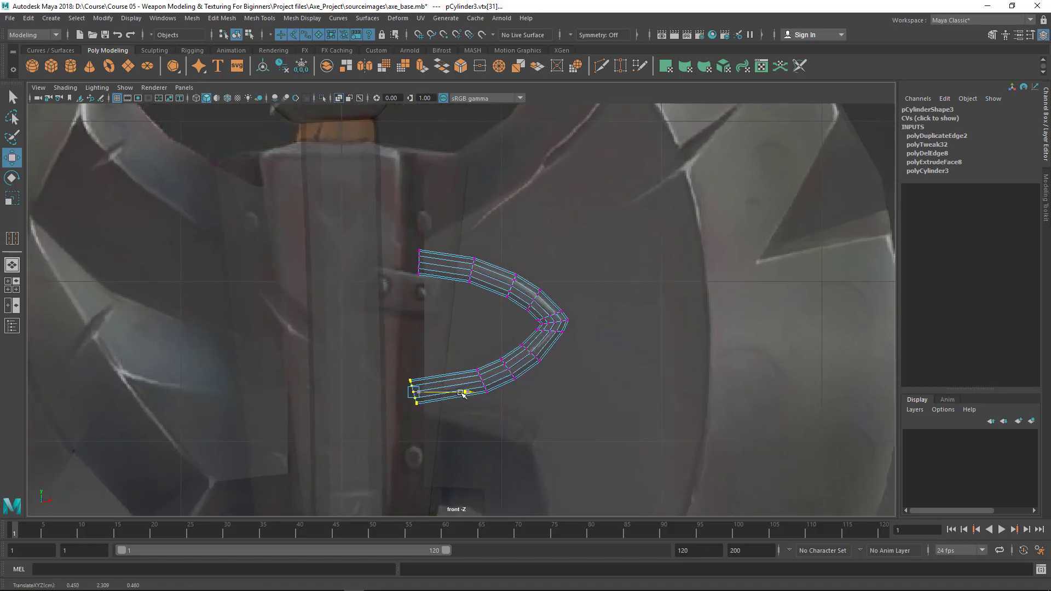
Fine-tune the lower end's depth in the central block along X in the perspective view.
key("space")
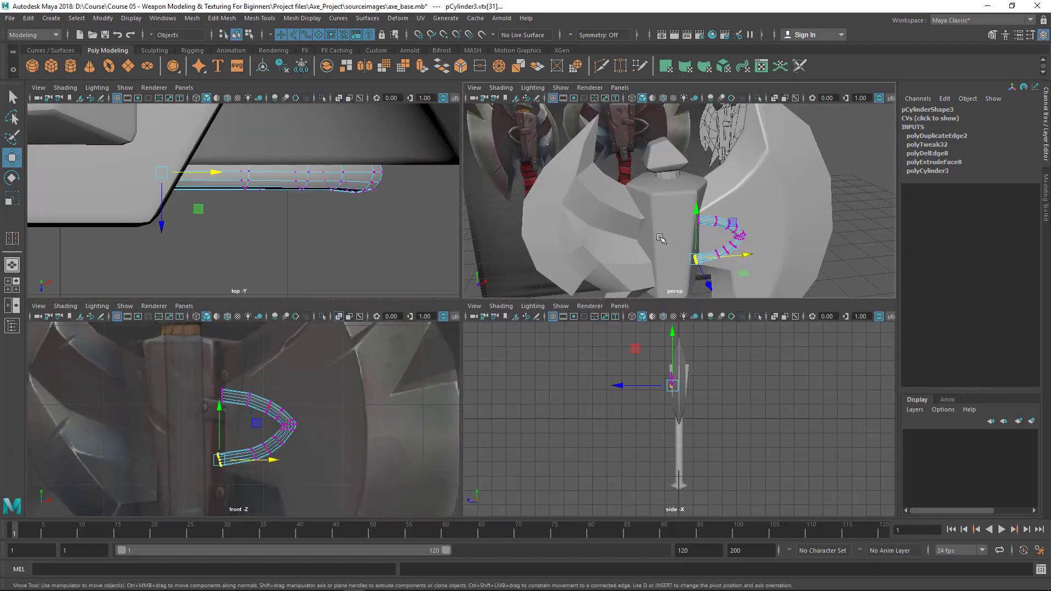
key("space")
left_click_drag(481, 329, 444, 336, "alt")
left_click_drag(475, 359, 505, 344, "alt")
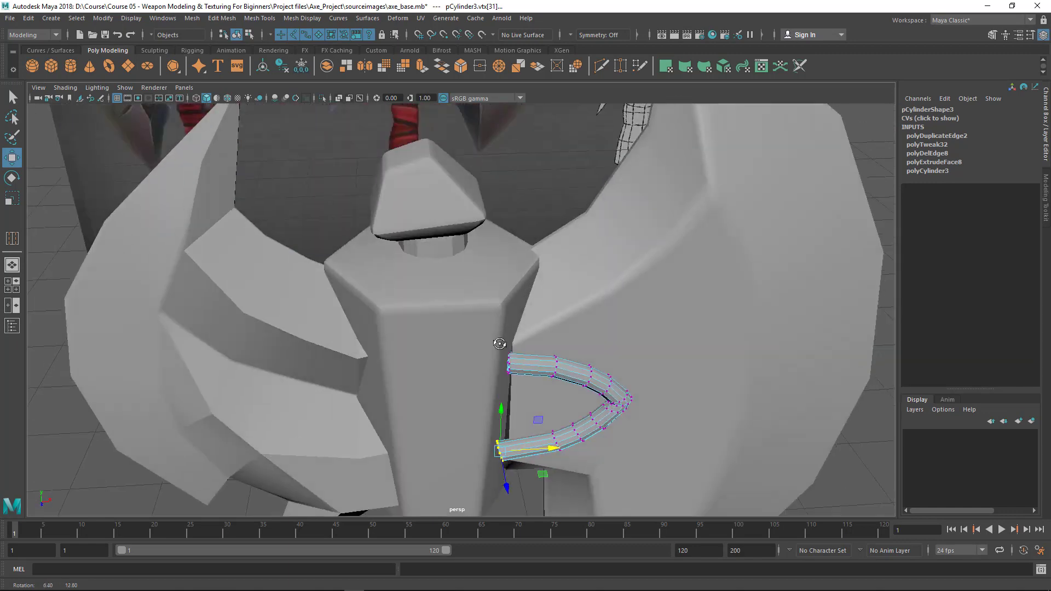
middle_click_drag(504, 344, 488, 275, "alt")
right_click_drag(488, 275, 511, 363, "alt")
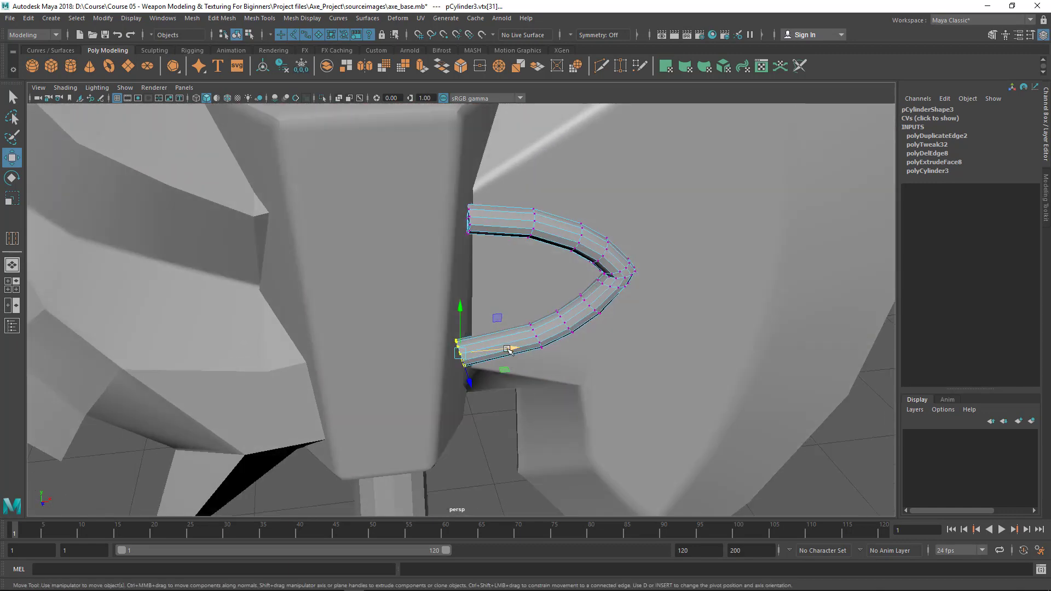
left_click_drag(508, 351, 512, 237)
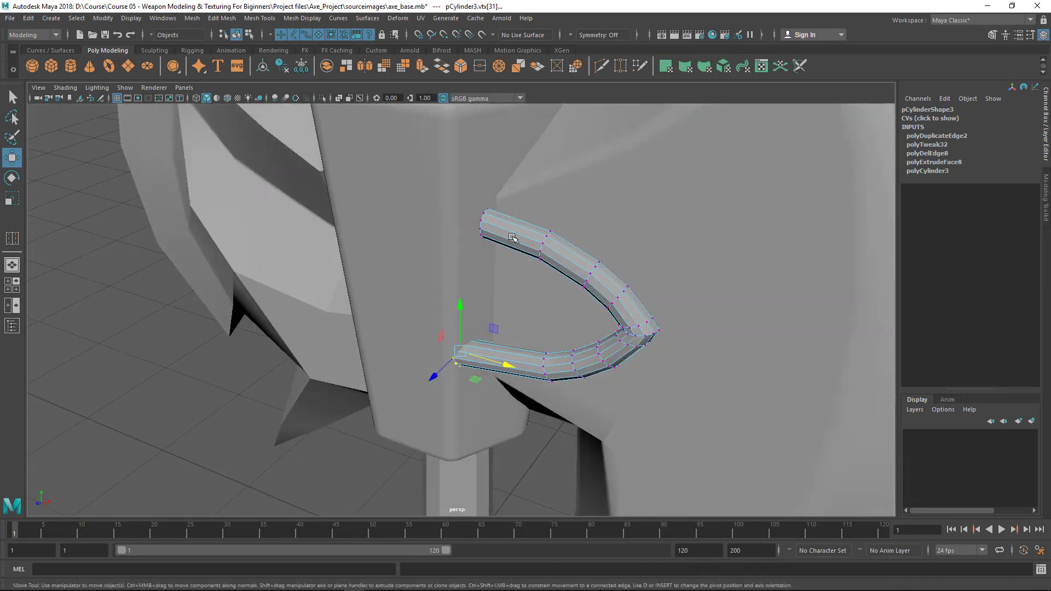
Adjust the tube's upper end at the central block, and move the whole tube closer to the blade at Translate Z 0.44.
left_click_drag(451, 181, 493, 268)
key("F8")
key("q")
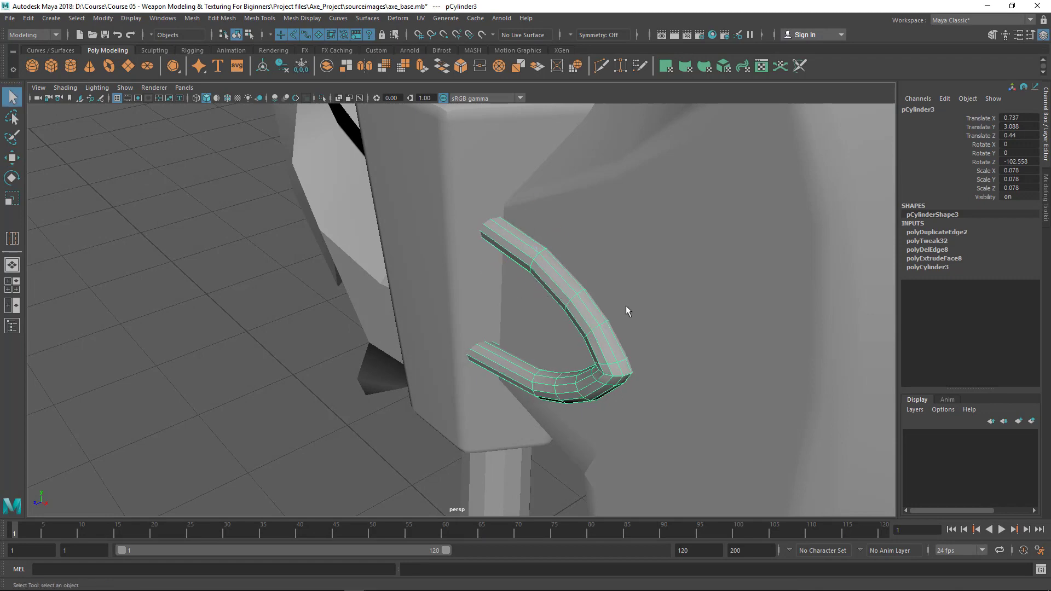
Insert two edge loops in the tube's lower arm near the central block and adjust their height to refine the curve.
left_click_drag(626, 307, 528, 291, "alt")
middle_click_drag(528, 290, 517, 217, "alt")
right_click_drag(517, 217, 645, 427, "alt")
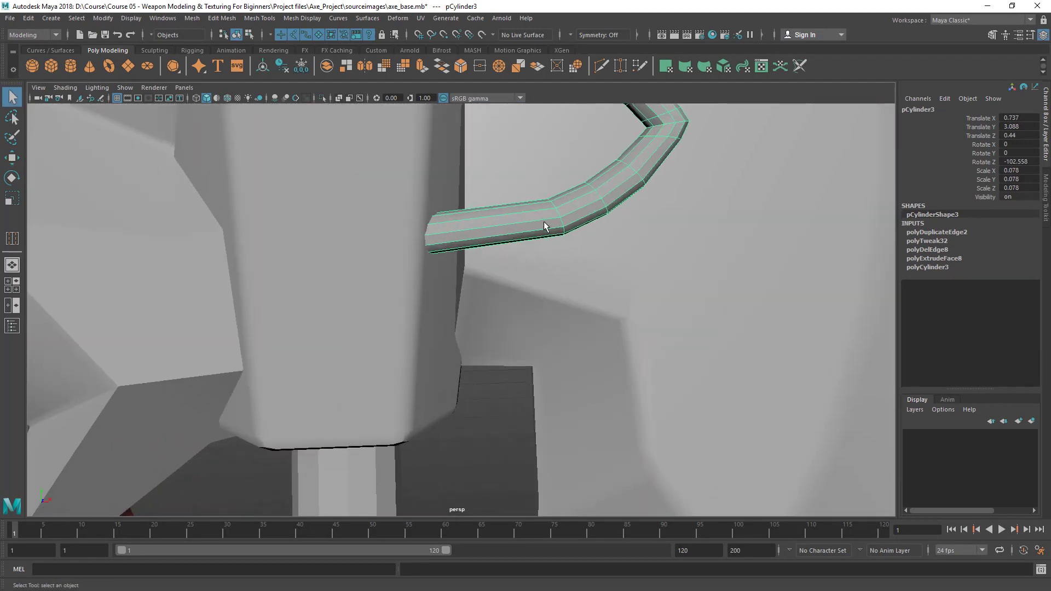
right_click_drag(544, 225, 482, 263, "shift")
left_click_drag(484, 266, 514, 296, "alt")
left_click(462, 304)
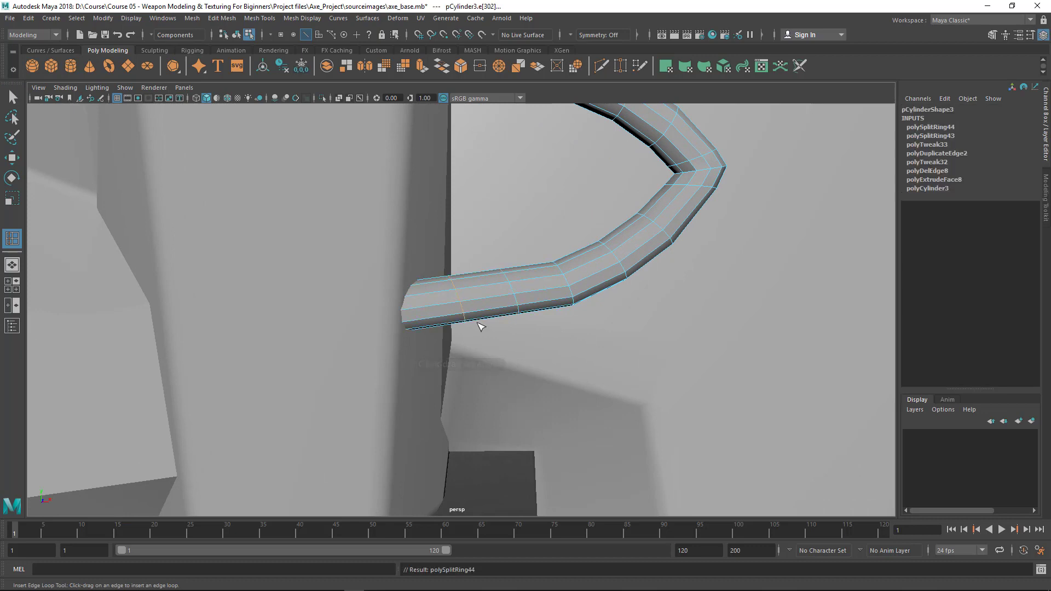
key("q")
key("w")
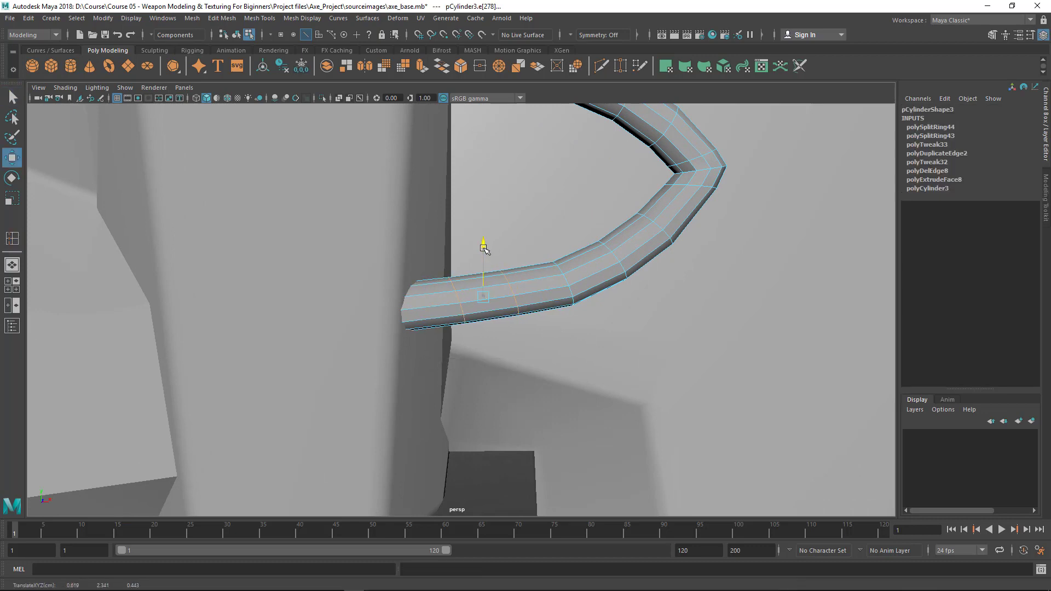
left_click_drag(532, 281, 498, 235, "alt")
key("F8")
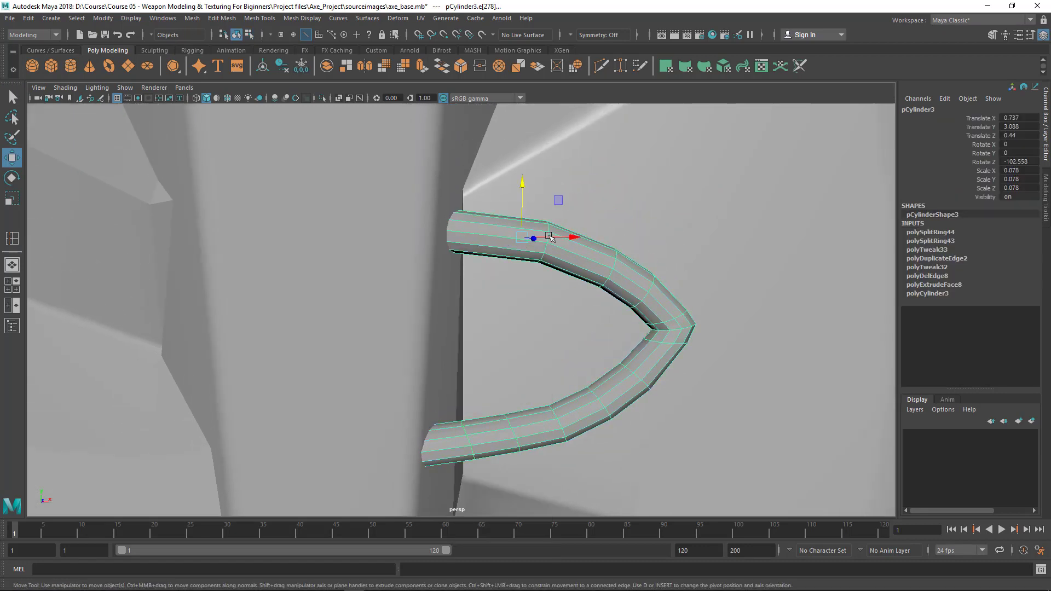
Insert an edge loop near the tube's upper end and scale it down to match the tube's thickness.
right_click_drag(507, 236, 465, 247, "shift")
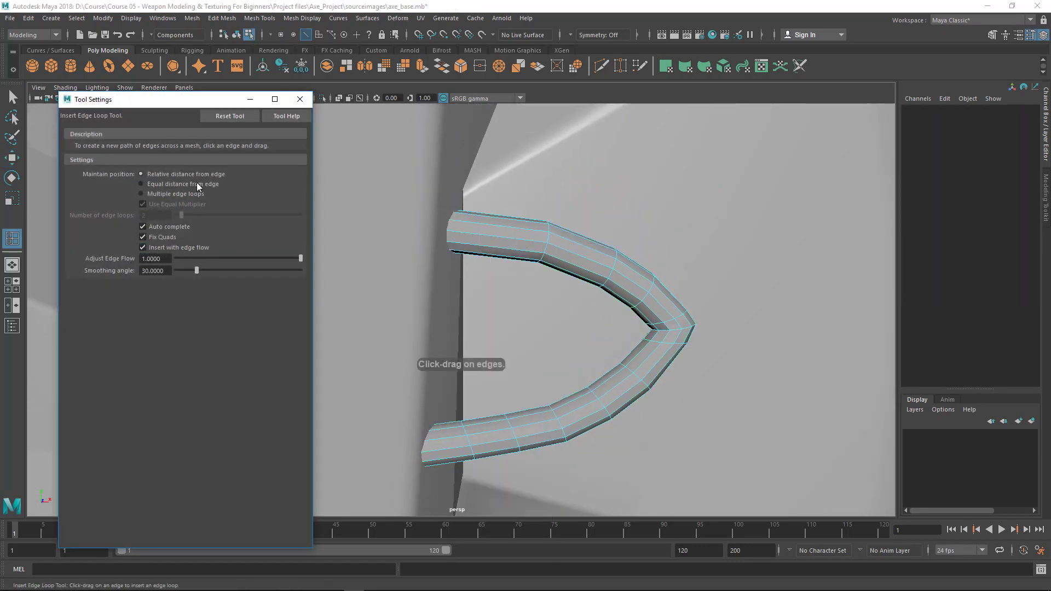
left_click(299, 100)
left_click(484, 242)
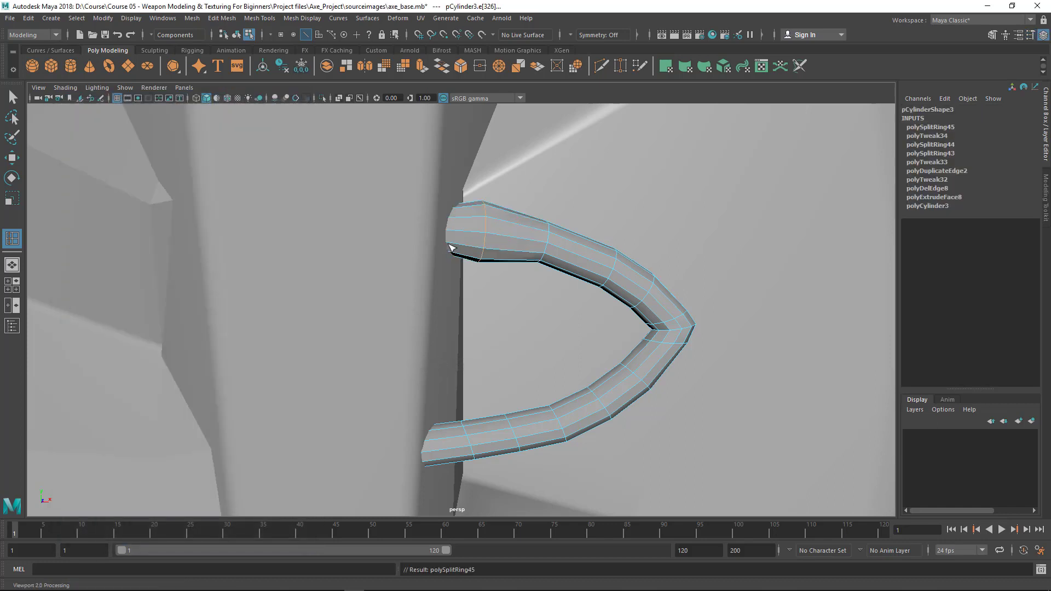
left_click_drag(534, 269, 508, 263, "alt")
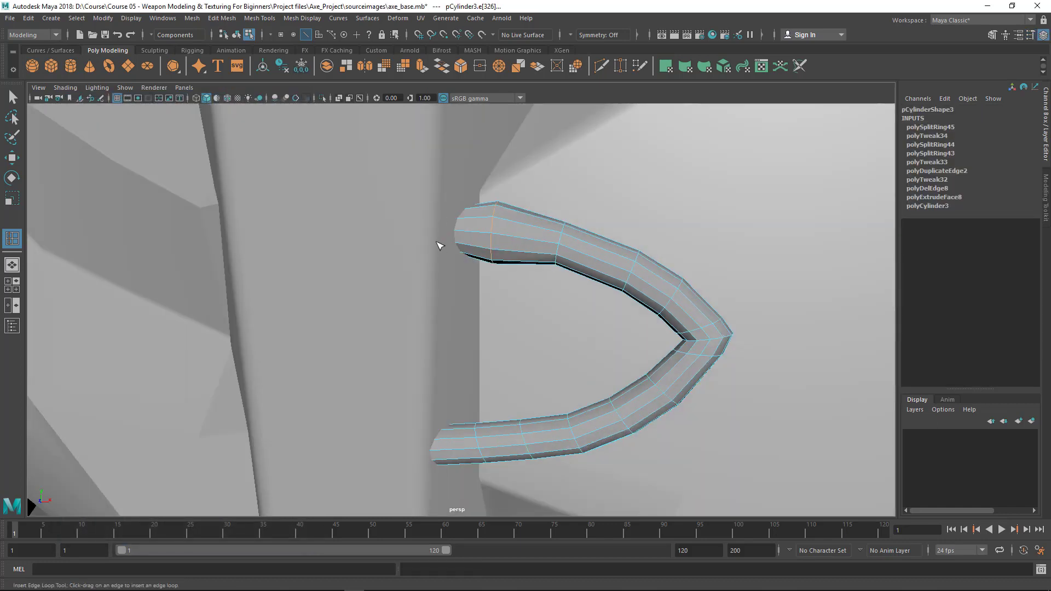
key("r")
left_click_drag(500, 234, 489, 243)
key("q")
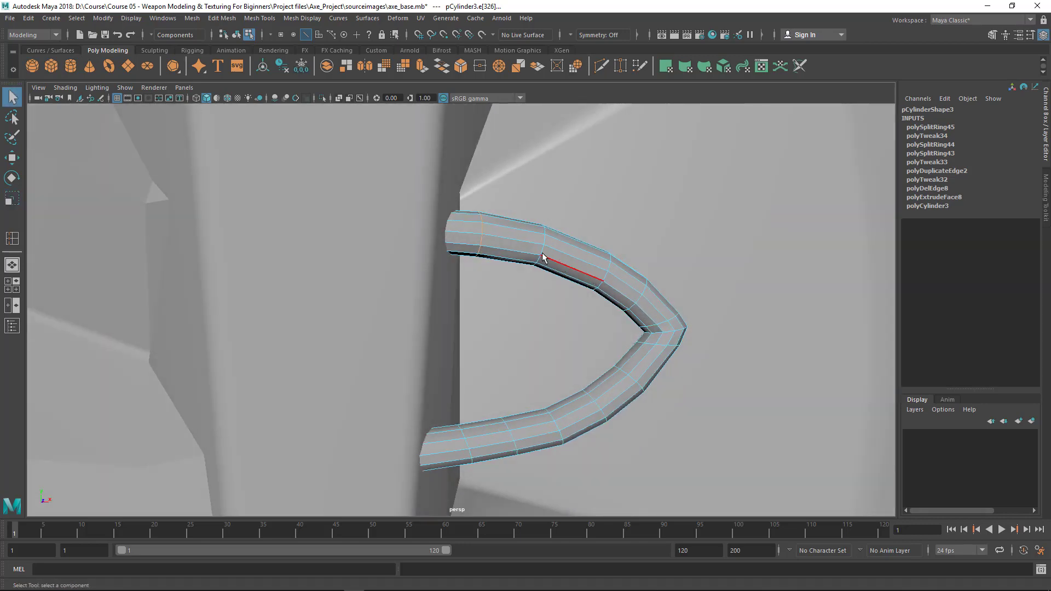
Return the tube to object mode, show it in smoothed preview and clear the selection.
key("F8")
right_click_drag(569, 257, 292, 287, "alt")
mouse_move(602, 301)
left_mouse_down("alt")
mouse_move(560, 308)
mouse_move(594, 310)
left_mouse_up("alt")
right_click_drag(594, 310, 566, 343, "alt")
key("3")
left_click(834, 310)
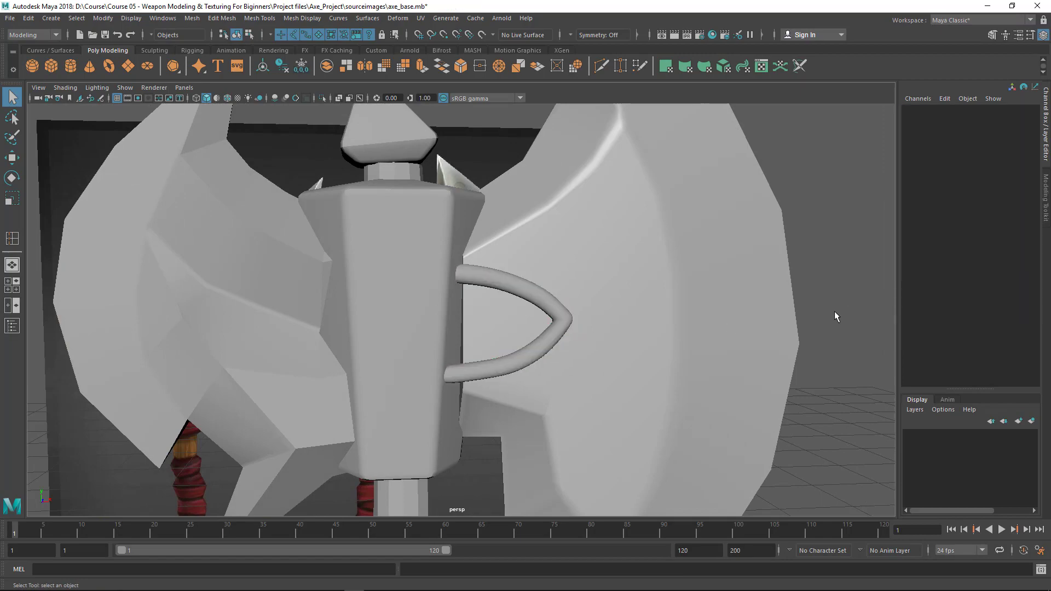
Review the whole axe in perspective, and check the finished side loop against the reference image in the front view.
right_click_drag(835, 311, 396, 320, "alt")
left_click_drag(396, 320, 386, 323, "alt")
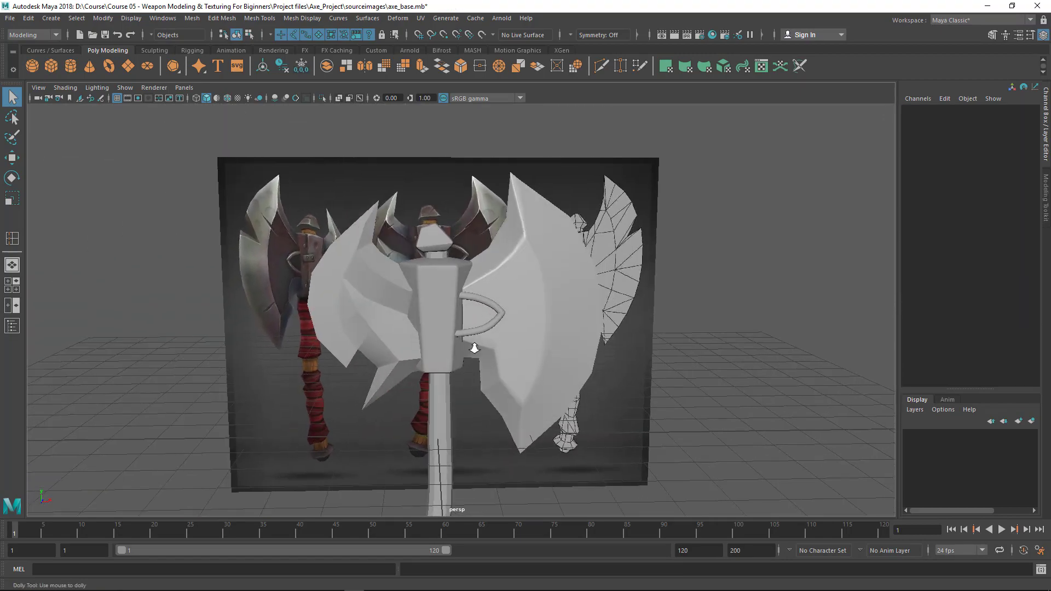
scroll(474, 347, "up", 3)
key("space")
key("space")
scroll(466, 336, "down", 5)
scroll(502, 397, "up", 5)
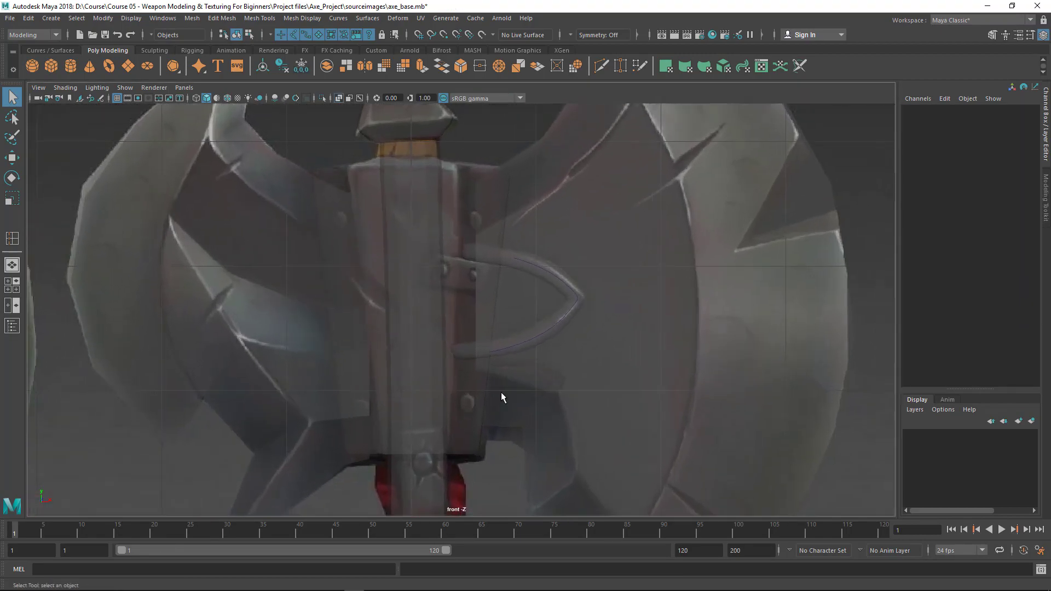
Create a polygon cube and fit it over the reference's small riveted strap in the front view at a uniform scale of about 0.224.
scroll(459, 285, "up", 1)
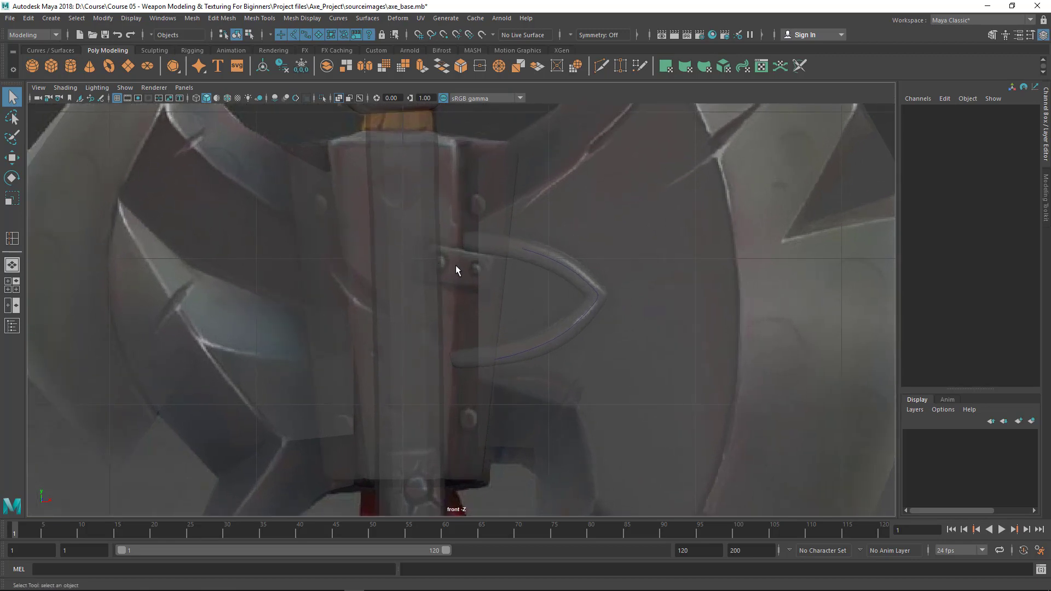
middle_click_drag(436, 264, 444, 287, "alt")
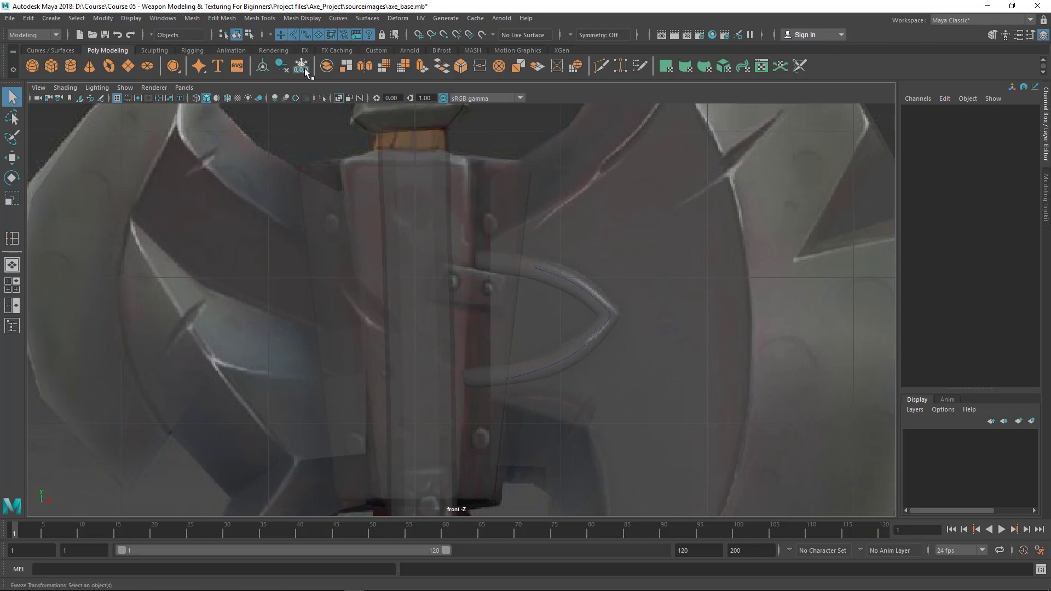
scroll(487, 316, "up", 1)
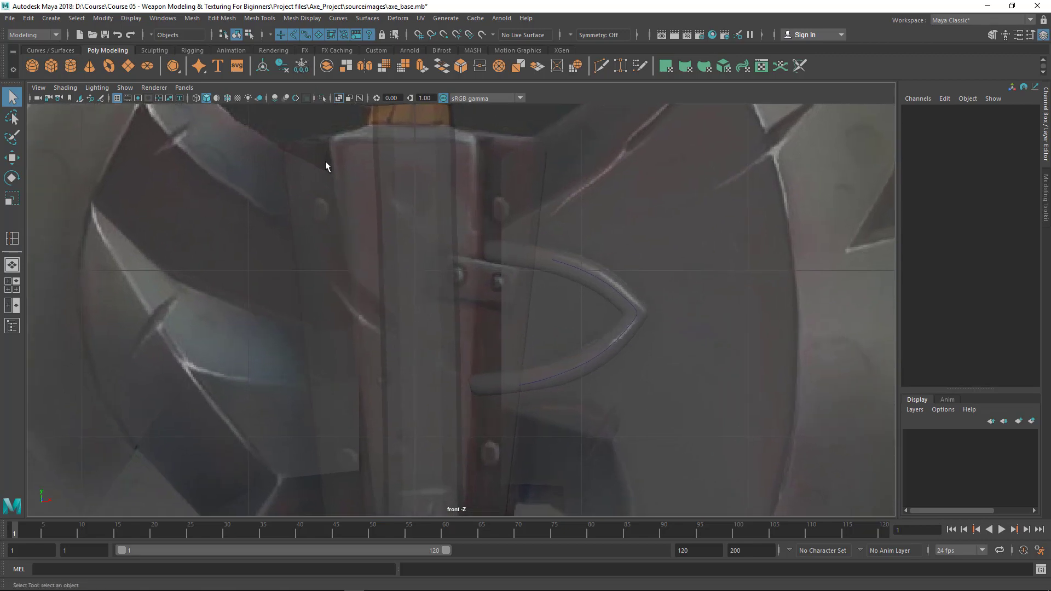
left_click(50, 67)
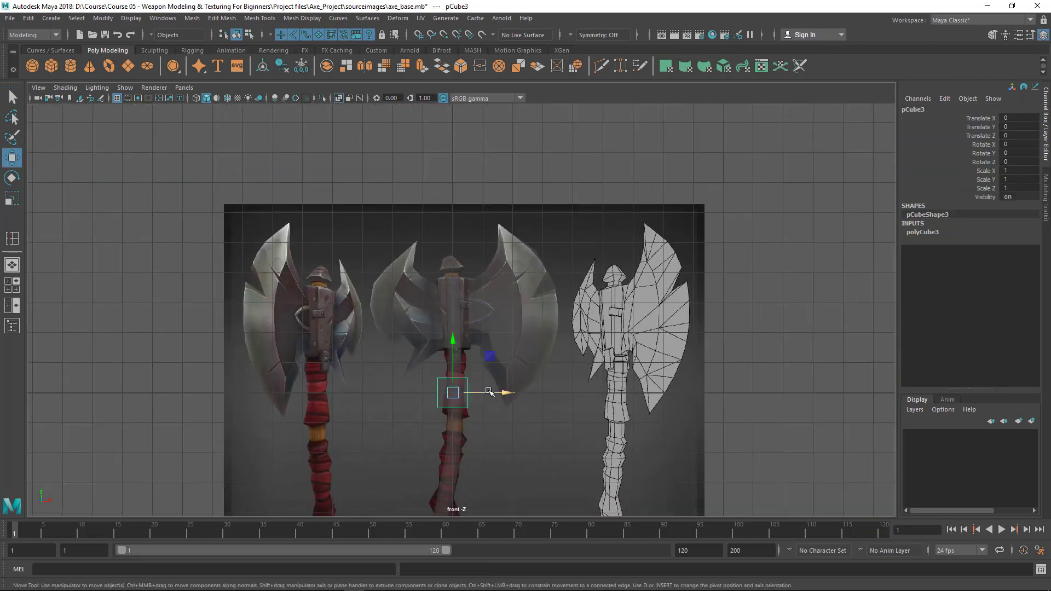
left_click_drag(454, 393, 438, 296)
scroll(340, 246, "up", 5)
key("r")
scroll(577, 362, "up", 3)
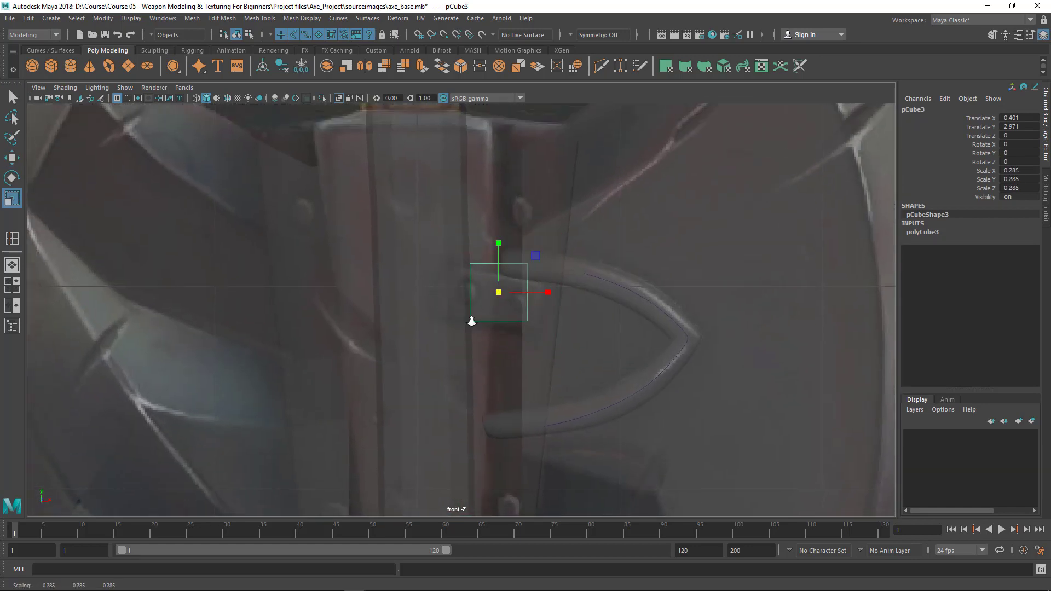
scroll(511, 313, "up", 1)
left_click_drag(509, 303, 508, 308)
key("w")
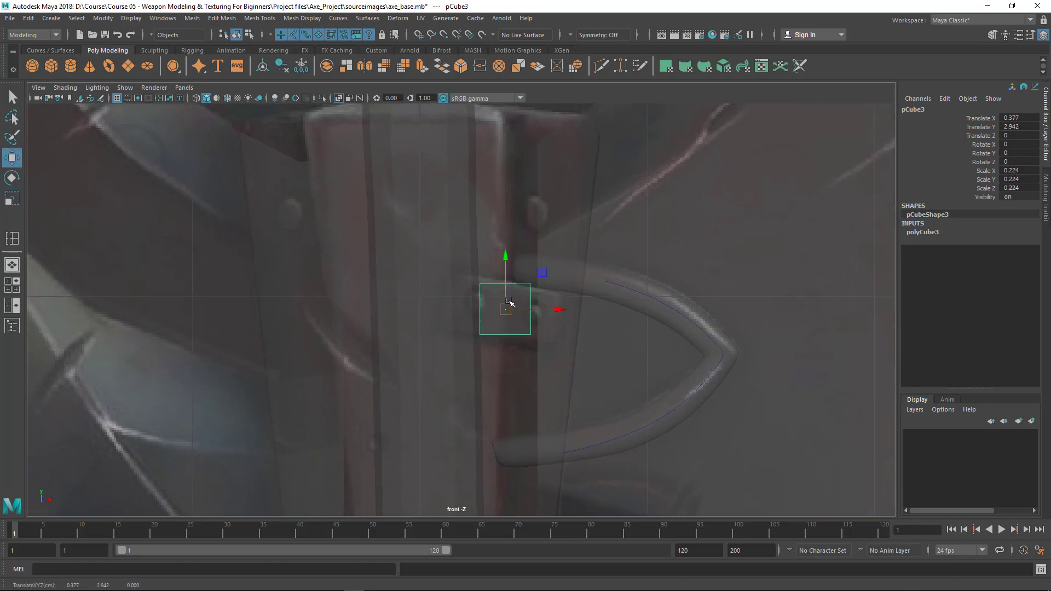
Rotate the cube about -9° around Z to match the strap's tilt and scale it uniformly to about 0.239.
key("e")
left_click_drag(535, 257, 532, 265)
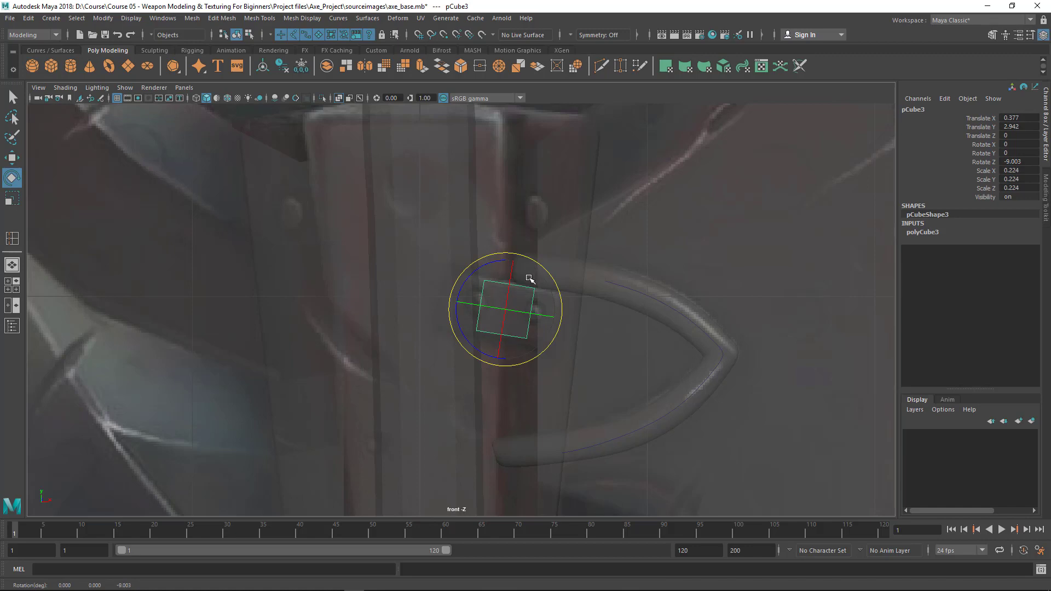
key("r")
left_click_drag(504, 305, 508, 311)
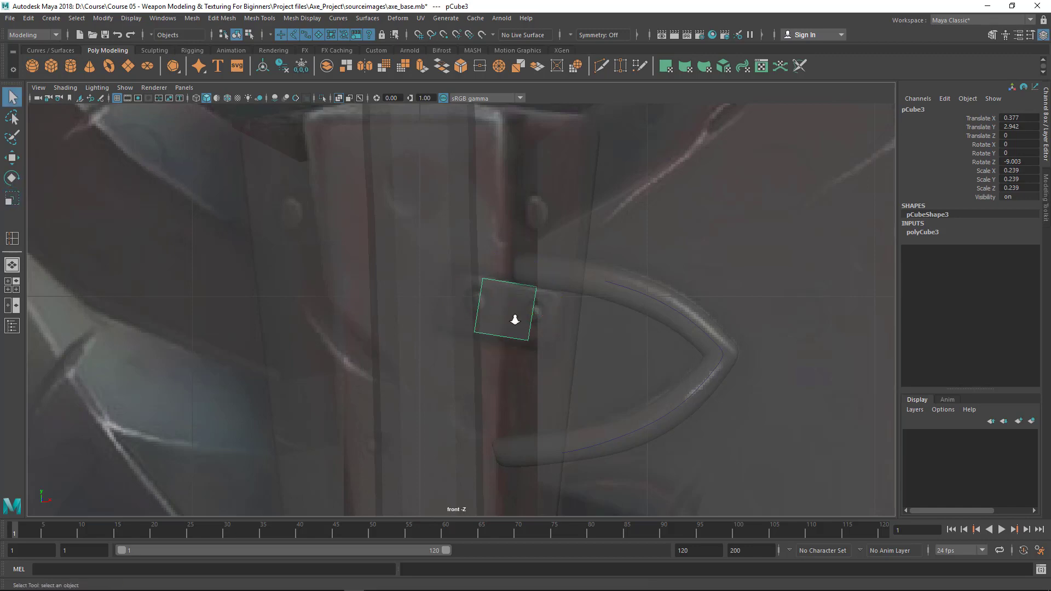
scroll(547, 328, "up", 3)
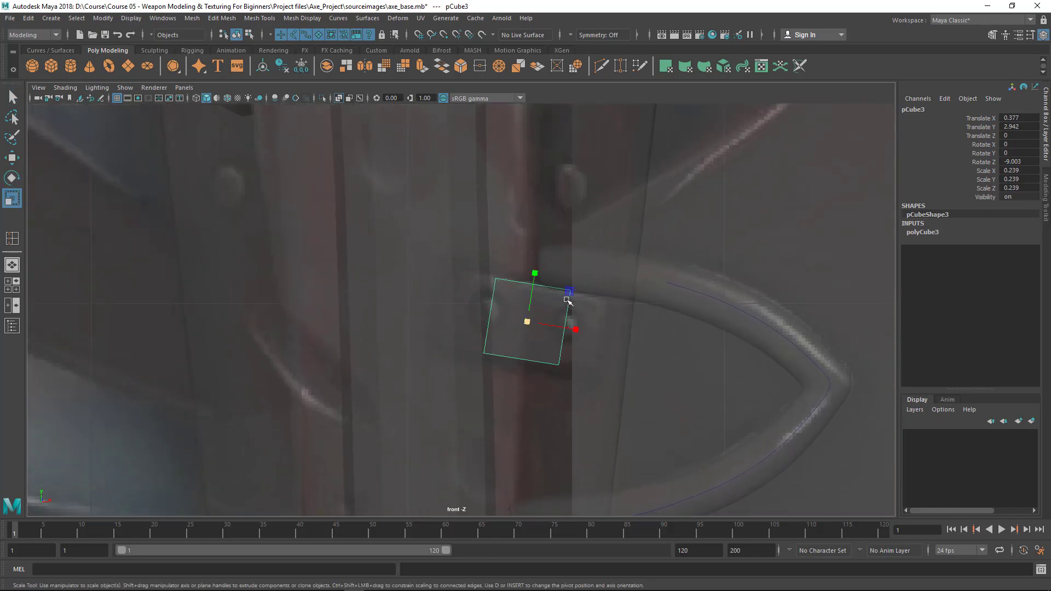
Move the cube forward out of the central block to about 0.727 in Z.
key("space")
key("space")
key("f")
right_click_drag(629, 315, 600, 297, "alt")
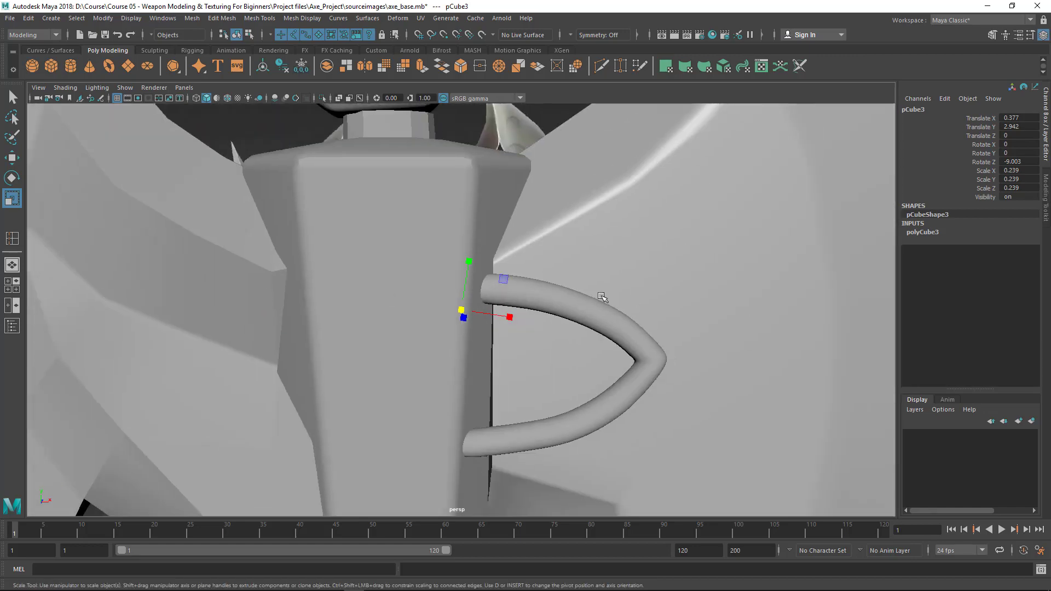
left_click_drag(600, 296, 488, 357, "alt")
key("w")
left_click_drag(419, 349, 455, 404)
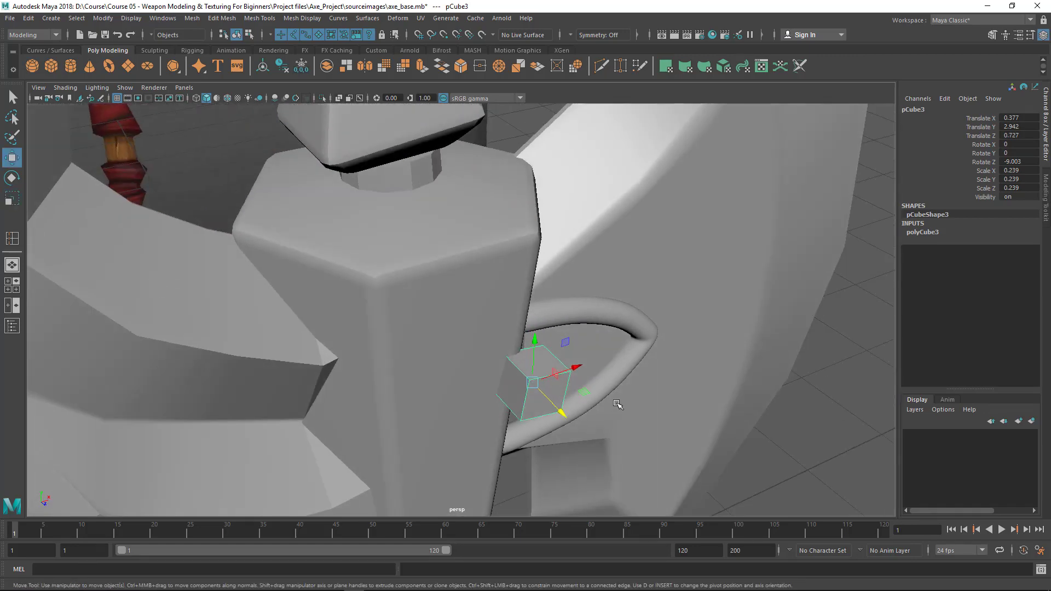
Flatten the cube to a Z scale of about 0.09 and stretch it to an X scale of about 0.551.
key("r")
left_click_drag(562, 412, 478, 410)
left_click_drag(376, 445, 375, 447)
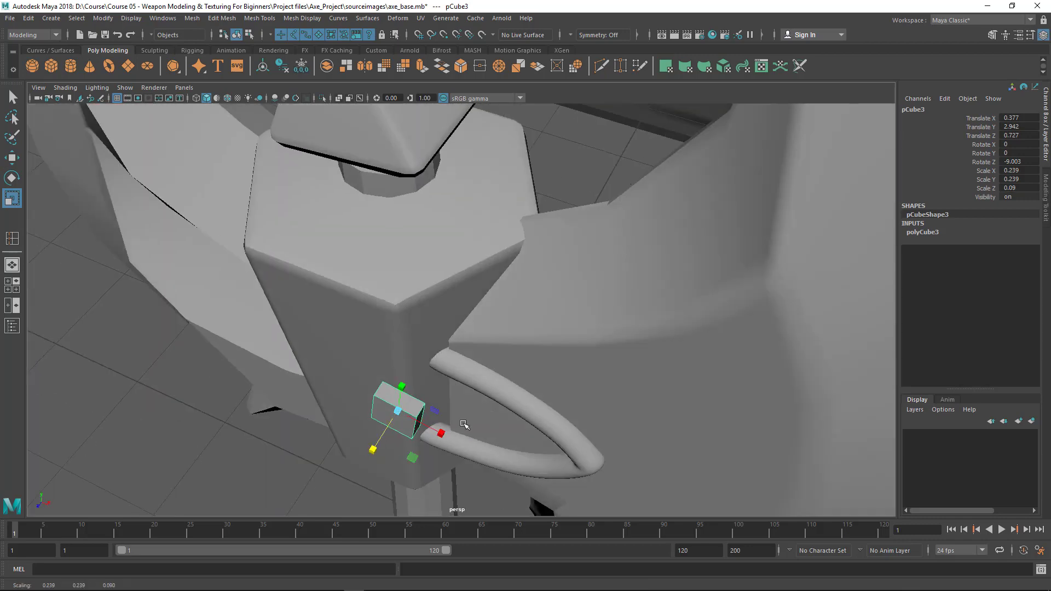
left_click_drag(446, 430, 492, 365, "alt")
key("space")
key("space")
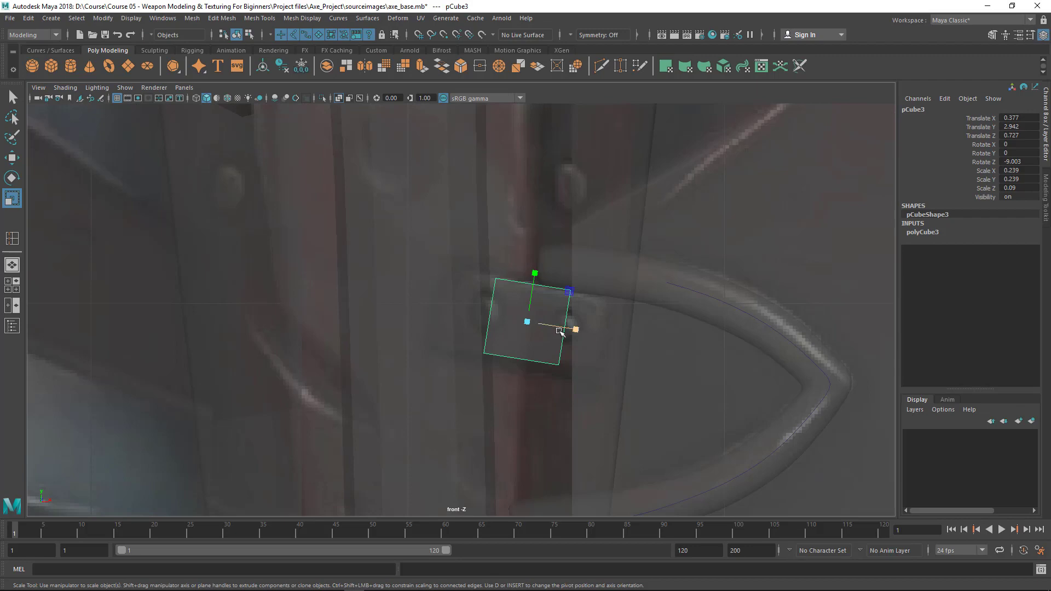
left_click_drag(572, 329, 640, 352)
Move the flattened strap back toward the central block to about 0.67 in Z.
key("space")
key("space")
left_click_drag(593, 303, 525, 365, "alt")
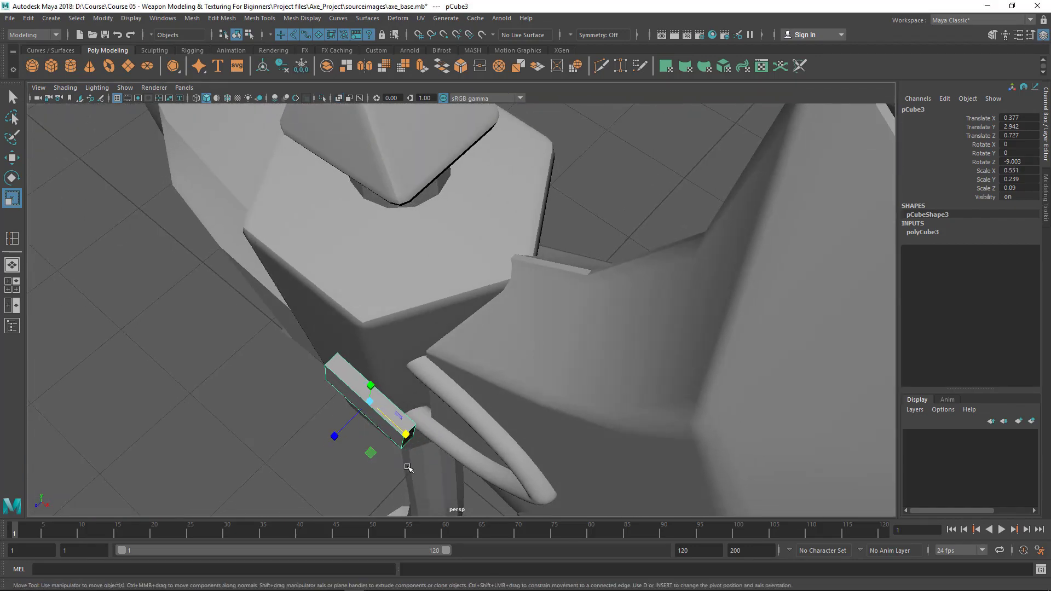
key("w")
left_click_drag(332, 441, 340, 432)
Move the strap aside in the front view to expose the reference beneath it, and undo the move.
key("e")
key("space")
key("space")
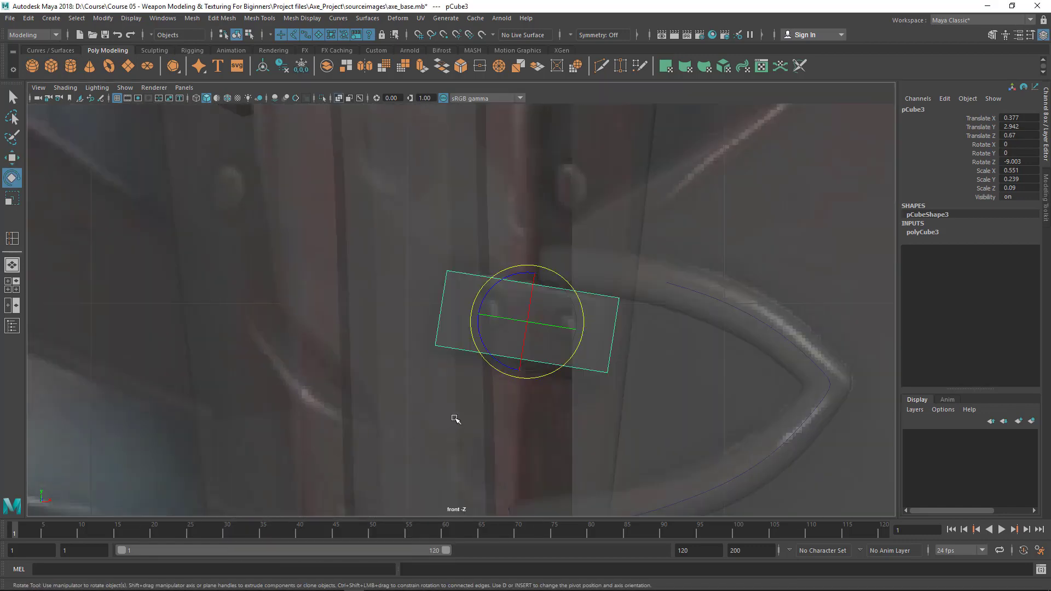
right_click_drag(710, 381, 679, 374, "alt")
key("w")
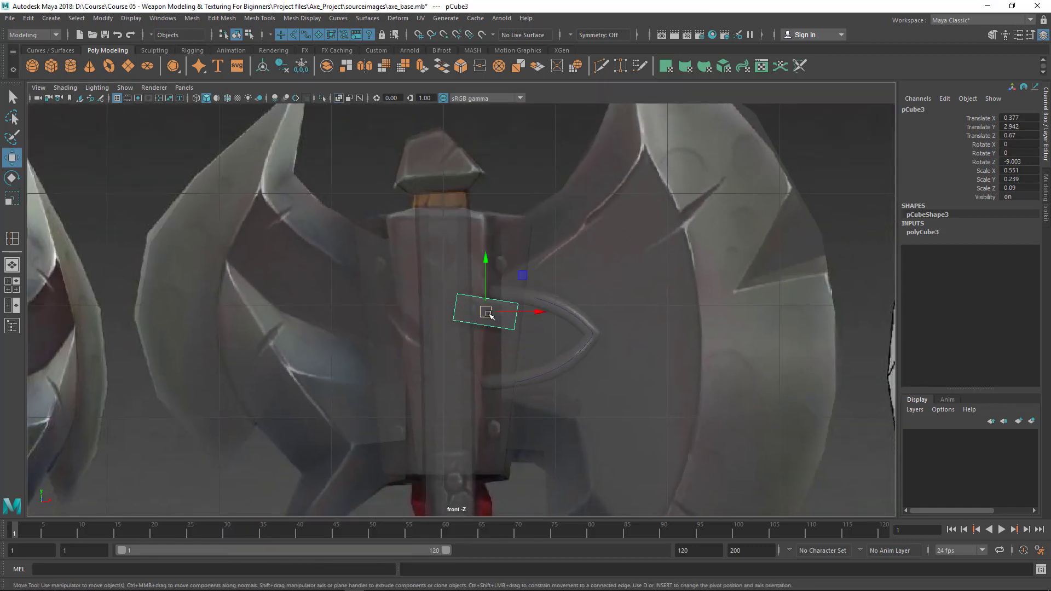
left_click_drag(485, 313, 626, 259)
key("ctrl+z")
Rotate the strap about 20.5° around Y to follow the block's corner and thicken it to a Z scale of about 0.11.
key("space")
key("space")
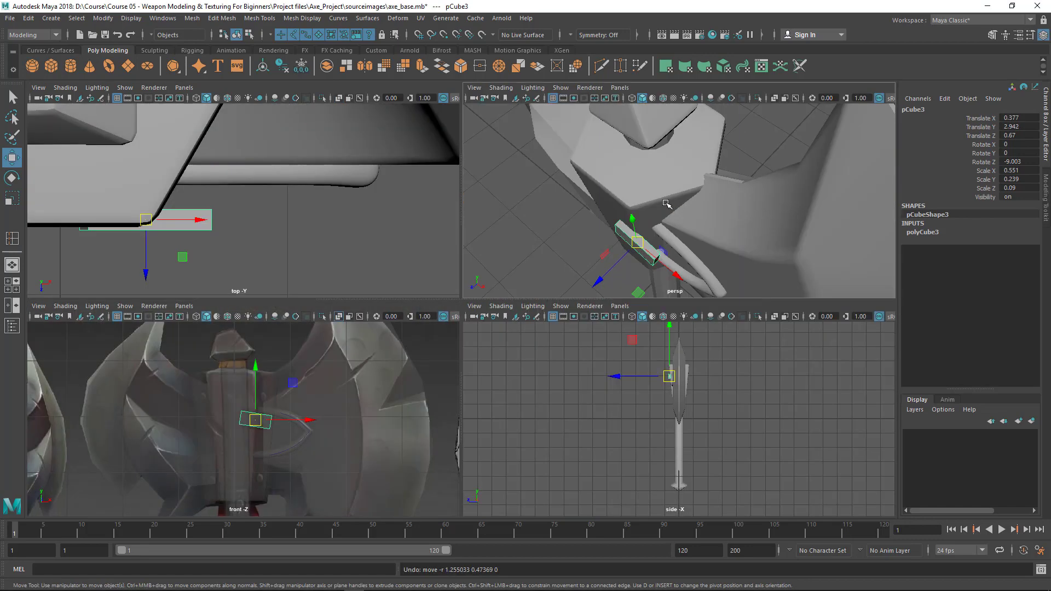
mouse_move(583, 337)
left_mouse_down("alt")
mouse_move(544, 390)
mouse_move(574, 344)
left_mouse_up("alt")
key("e")
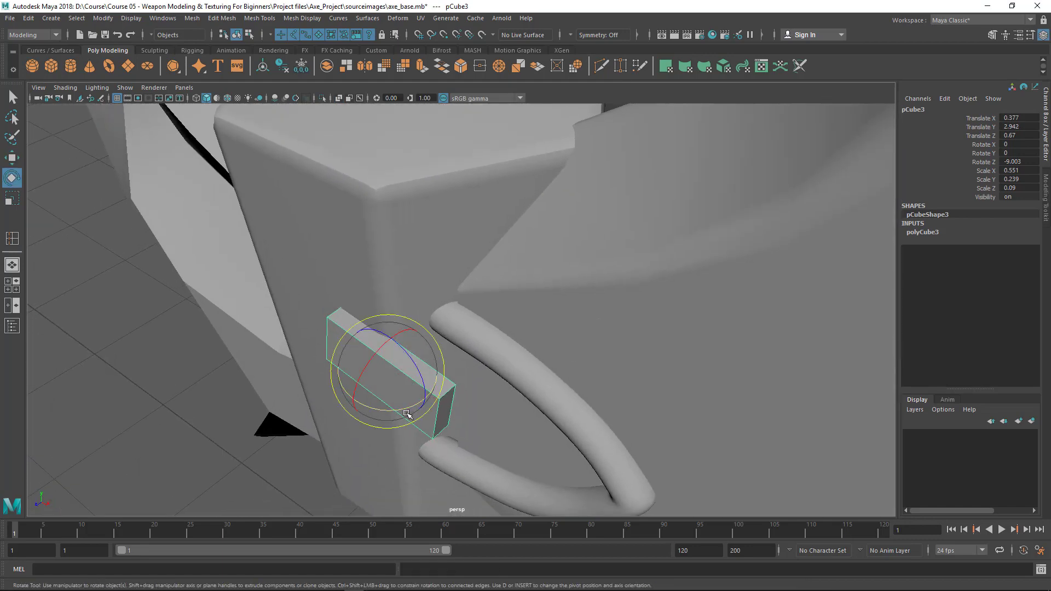
left_click_drag(414, 405, 393, 405)
key("r")
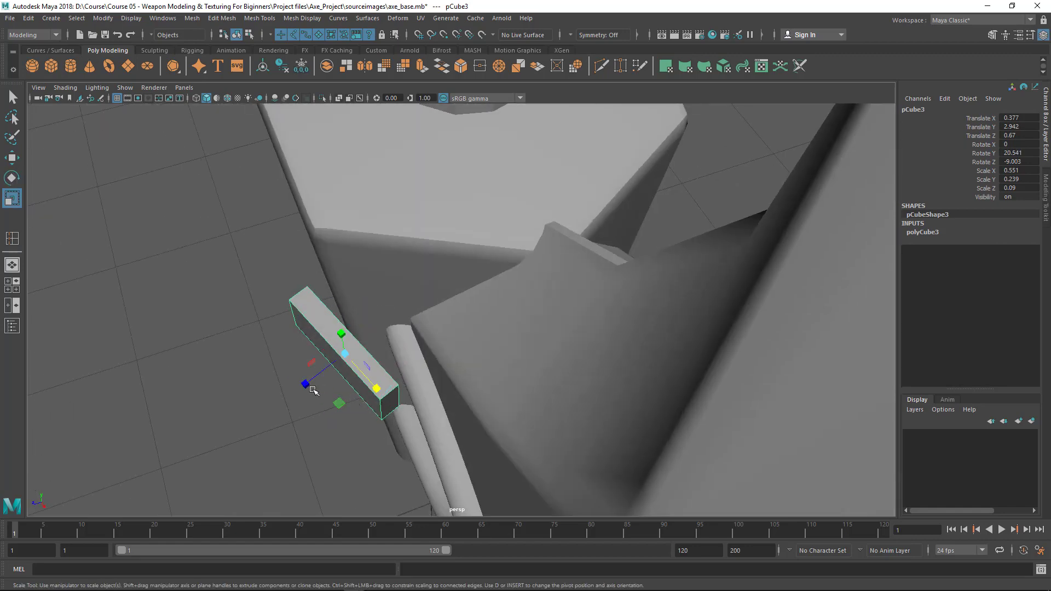
left_click_drag(305, 383, 295, 390)
Move the strap against the central block's corner, to about 0.328 in X and 0.613 in Z.
key("w")
left_click_drag(387, 422, 520, 382, "alt")
key("q")
middle_click_drag(521, 382, 508, 385, "alt")
right_click_drag(509, 384, 544, 376, "alt")
key("w")
left_click_drag(545, 376, 568, 397, "alt")
left_click_drag(494, 410, 491, 401)
mouse_move(525, 340)
left_mouse_down()
mouse_move(504, 380)
mouse_move(535, 390)
mouse_move(490, 387)
mouse_move(527, 372)
mouse_move(316, 352)
mouse_move(523, 325)
left_mouse_up()
Subdivide the strap into four segments along its width through the cube's creation settings.
key("q")
right_click_drag(330, 244, 509, 356, "alt")
left_click_drag(510, 357, 444, 312, "alt")
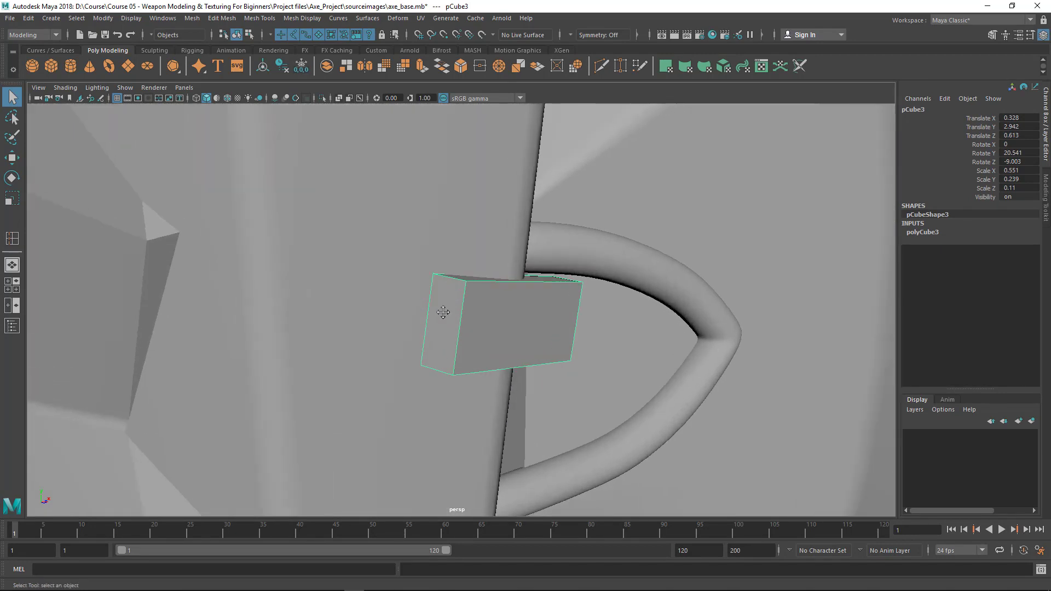
middle_click_drag(444, 312, 452, 292, "alt")
mouse_move(452, 293)
left_mouse_down("alt")
mouse_move(433, 301)
mouse_move(465, 296)
left_mouse_up("alt")
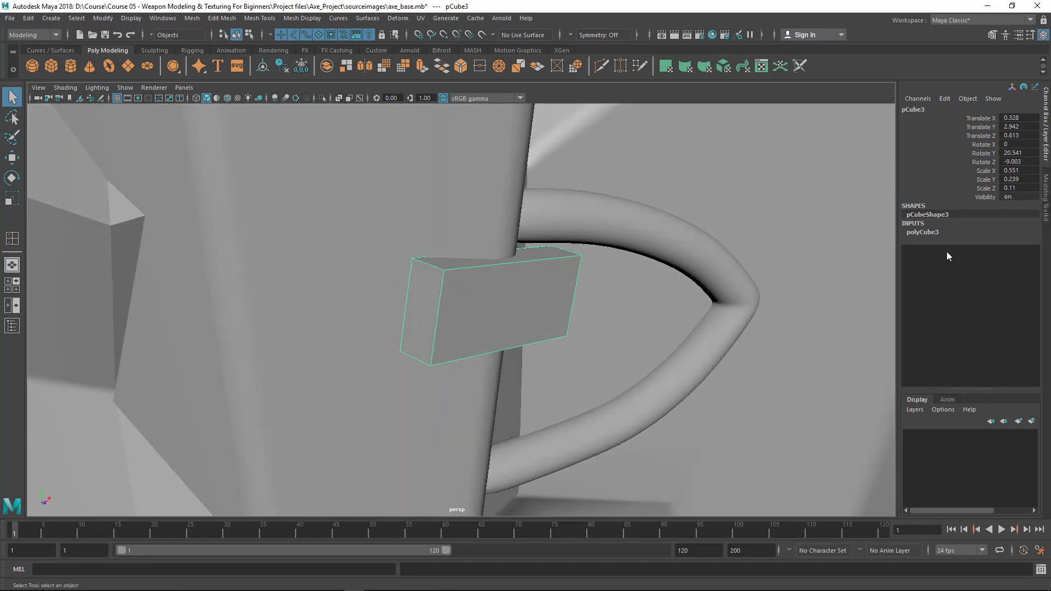
left_click(922, 232)
left_click_drag(553, 294, 443, 303, "alt")
right_click_drag(444, 304, 390, 307, "alt")
right_click_drag(355, 267, 554, 336, "alt")
left_click_drag(553, 336, 498, 280, "alt")
right_click_drag(486, 280, 485, 235)
left_click_drag(485, 241, 537, 301, "alt")
right_click_drag(538, 301, 586, 235)
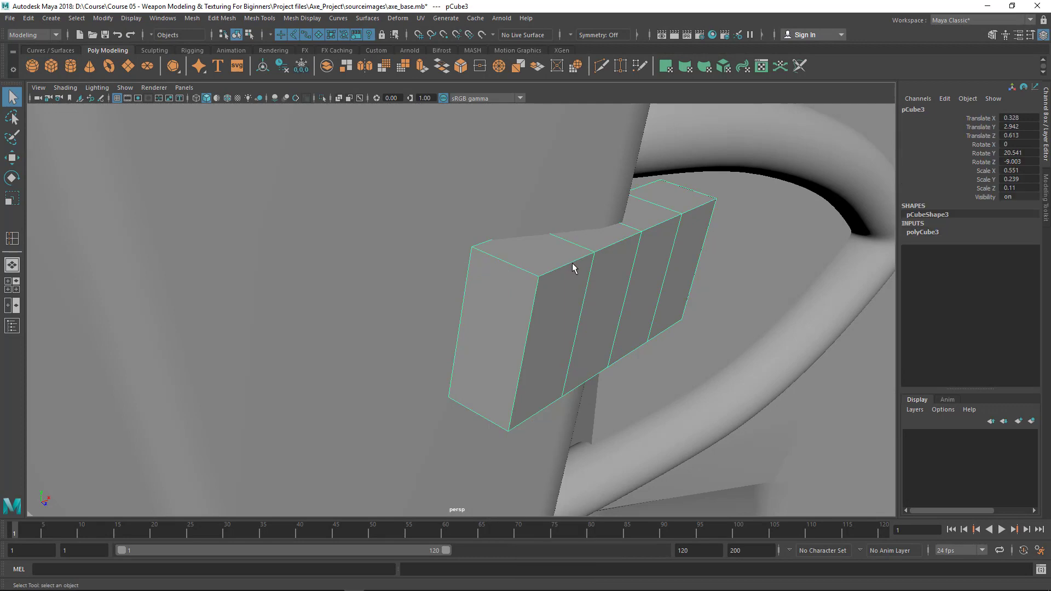
Try to insert an edge loop beside the strap's upper front edge, and undo it.
right_click_drag(537, 266, 503, 281, "shift")
left_click(534, 275)
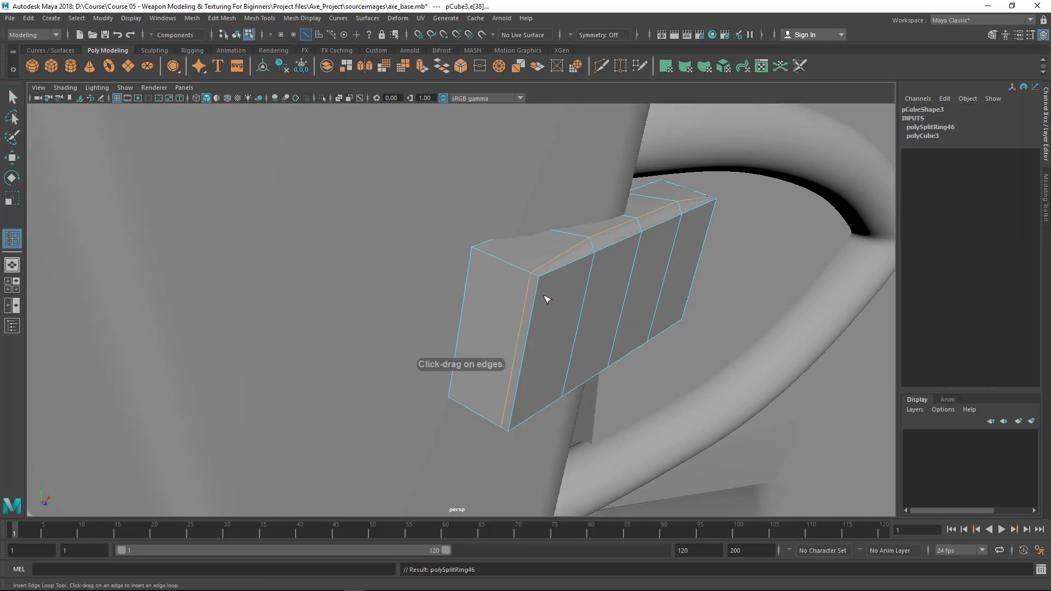
left_click_drag(547, 298, 462, 232, "alt")
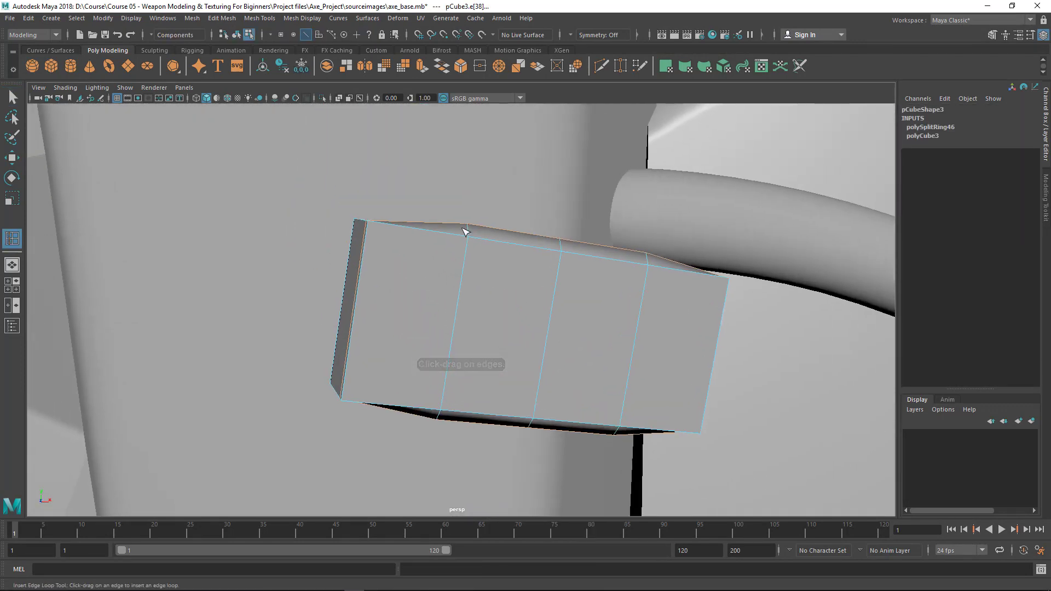
key("ctrl+z")
key("q")
right_click_drag(452, 267, 441, 277)
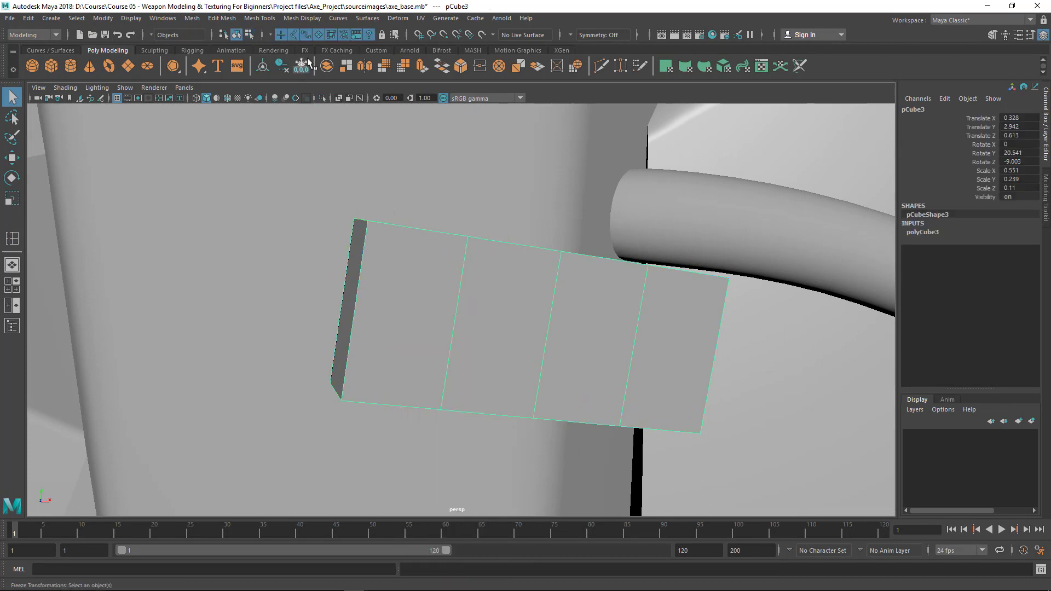
Configure the Insert Edge Loop tool to relative distance from edge, with edge flow insertion off.
left_click(259, 18)
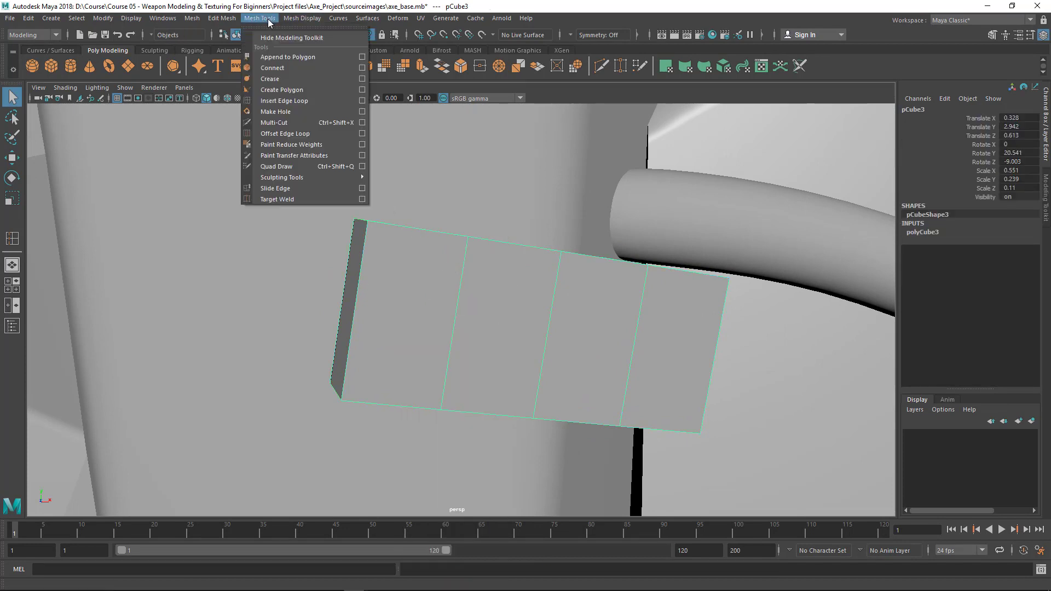
left_click(362, 100)
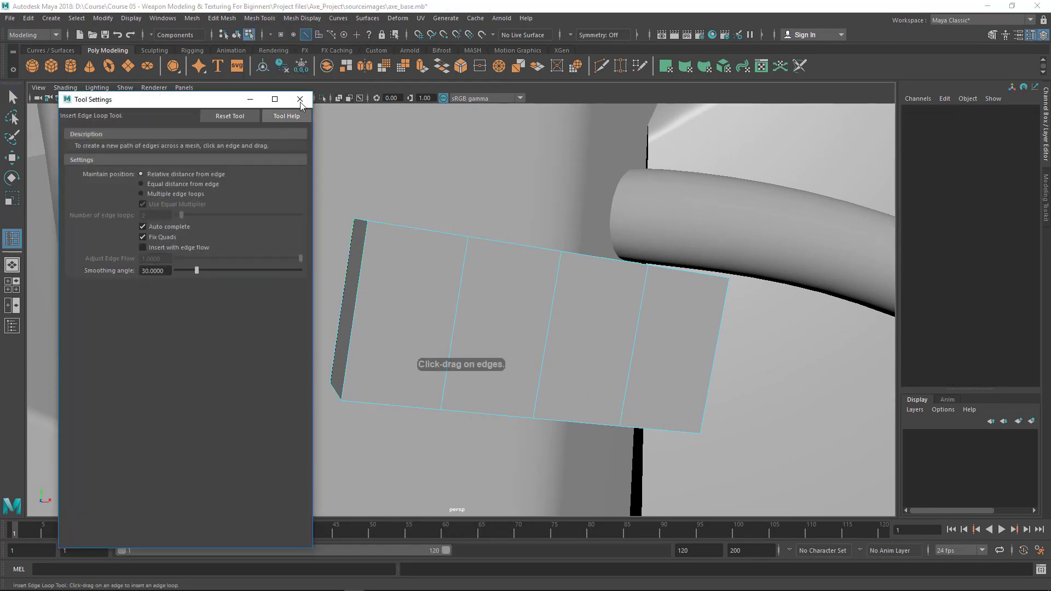
left_click(300, 100)
Insert supporting edge loops close to the strap's front, back, top, bottom and both end edges.
left_click_drag(403, 270, 485, 311, "alt")
left_click(415, 330)
left_click(519, 336)
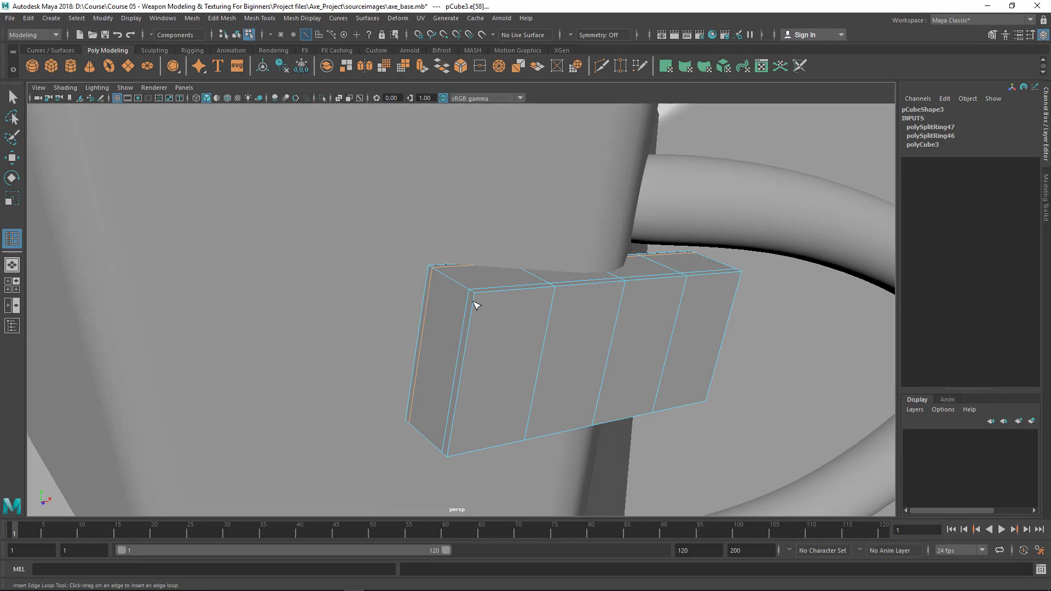
left_click(475, 300)
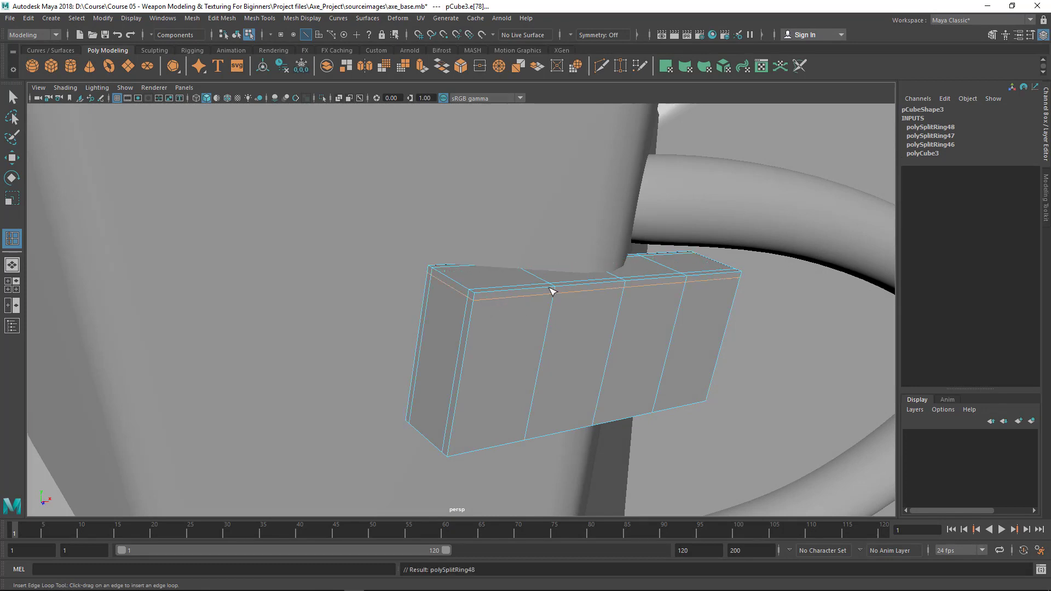
left_click_drag(462, 283, 405, 301, "alt")
left_click(438, 300)
left_click(450, 218)
left_click(515, 342)
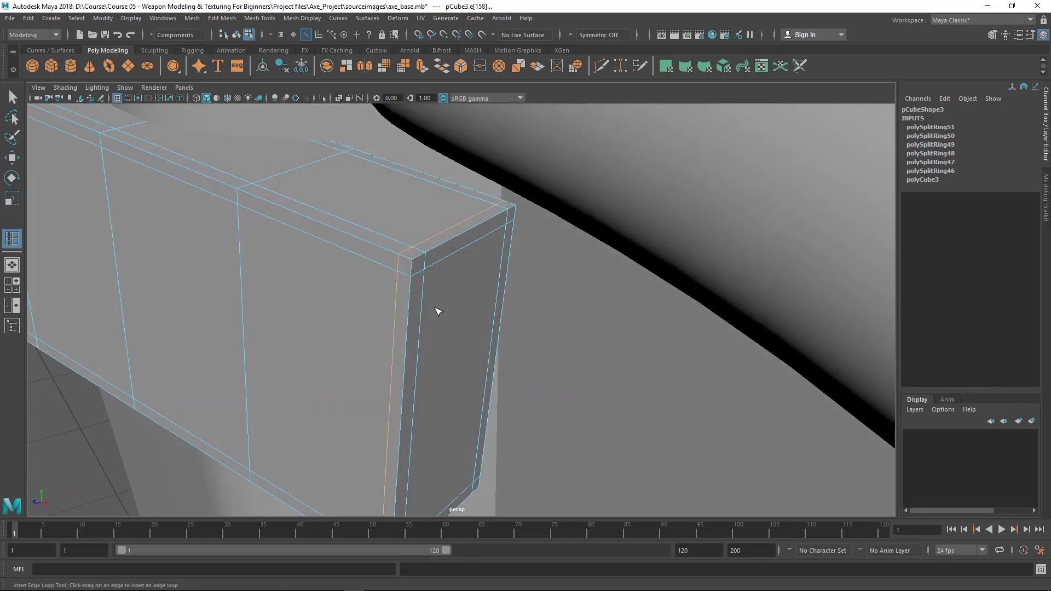
Return the strap to object mode and clear the selection.
scroll(387, 301, "down", 5)
left_click_drag(387, 300, 548, 293, "alt")
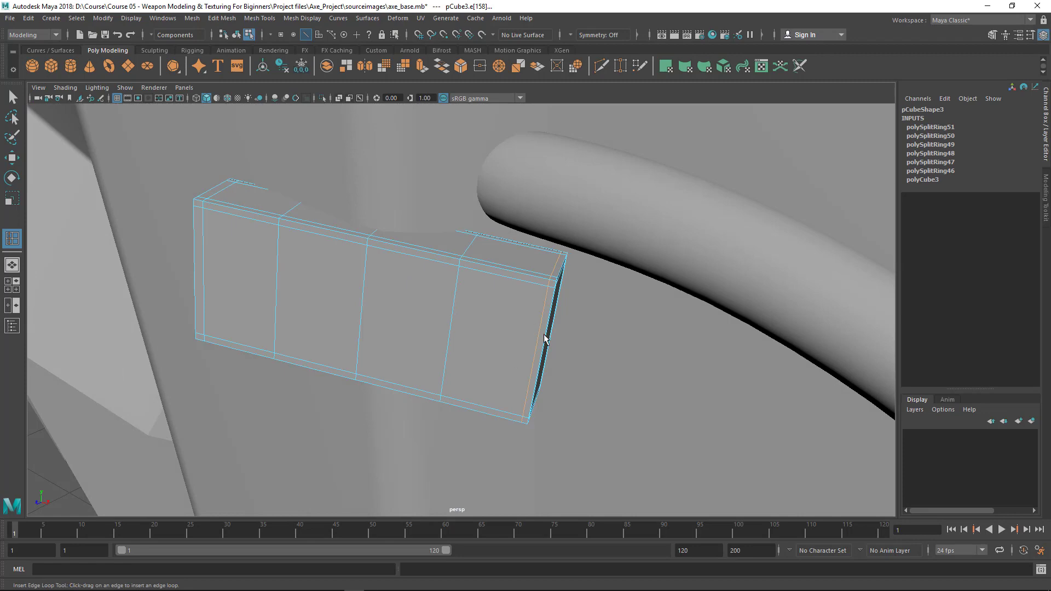
key("q")
scroll(488, 325, "down", 3)
left_click_drag(485, 323, 455, 277, "alt")
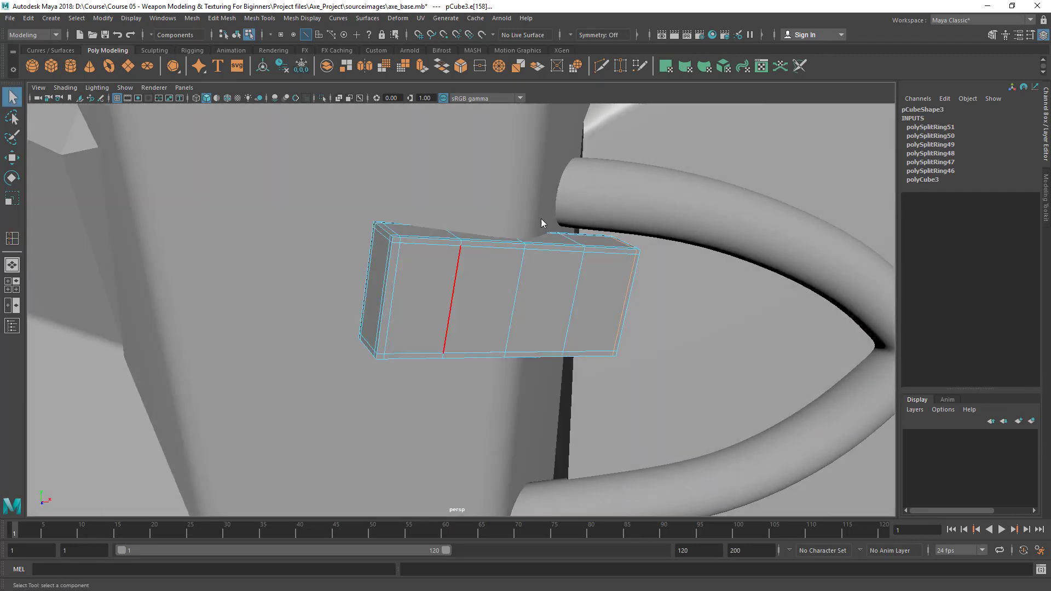
key("F8")
right_click_drag(452, 307, 433, 329, "alt")
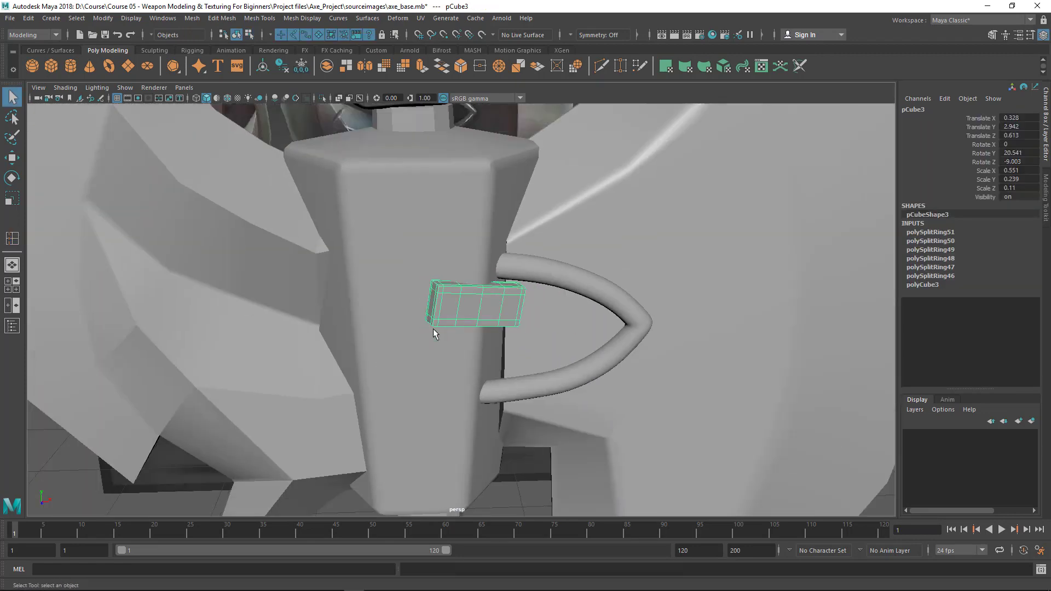
left_click(73, 454)
Compare the axe model and its new strap with the painted reference image in the perspective view.
scroll(319, 394, "down", 4)
left_click_drag(319, 405, 351, 372, "alt")
right_click_drag(493, 373, 416, 378, "alt")
left_click_drag(416, 378, 457, 424, "alt")
middle_click_drag(469, 361, 572, 529, "alt")
right_click_drag(572, 481, 638, 444, "alt")
middle_click_drag(348, 254, 461, 320, "alt")
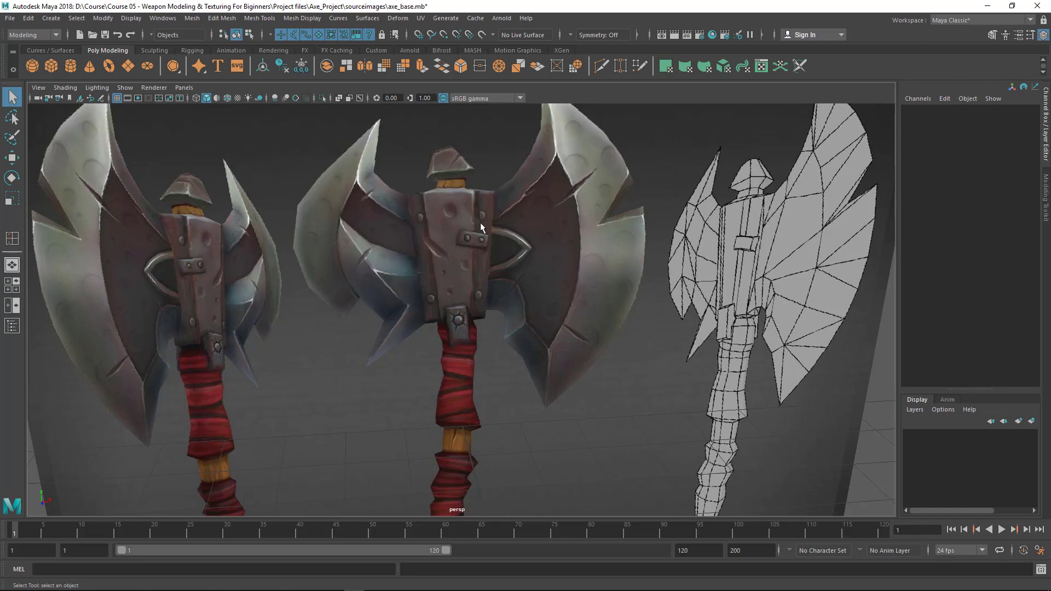
scroll(454, 301, "down", 7)
middle_click_drag(454, 301, 453, 164, "alt")
left_click_drag(461, 219, 483, 231, "alt")
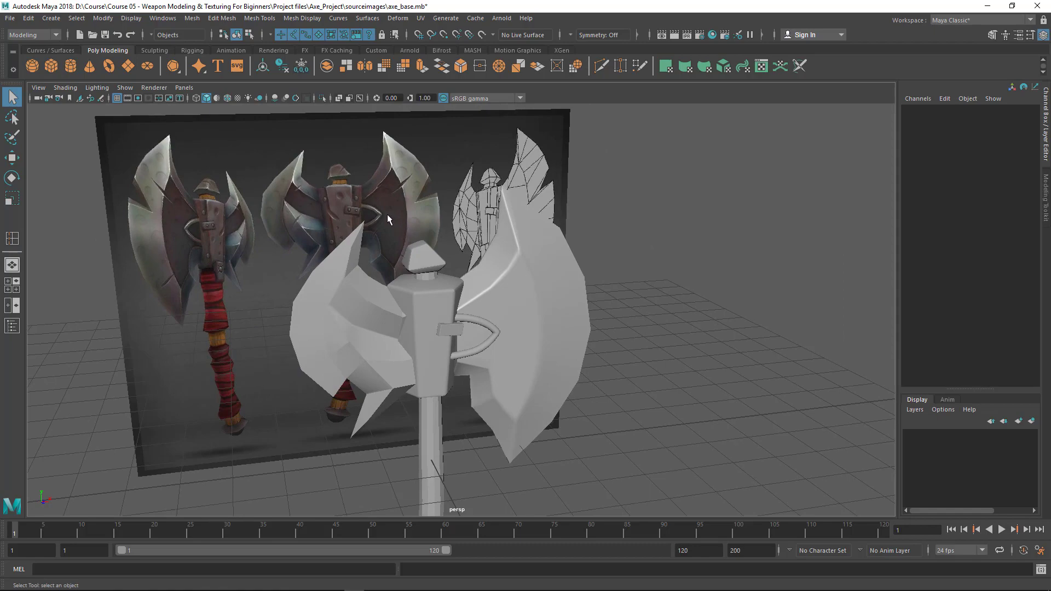
Examine the rivets on the central block and strap in the painted reference image against the axe model.
left_click_drag(203, 141, 321, 251, "alt")
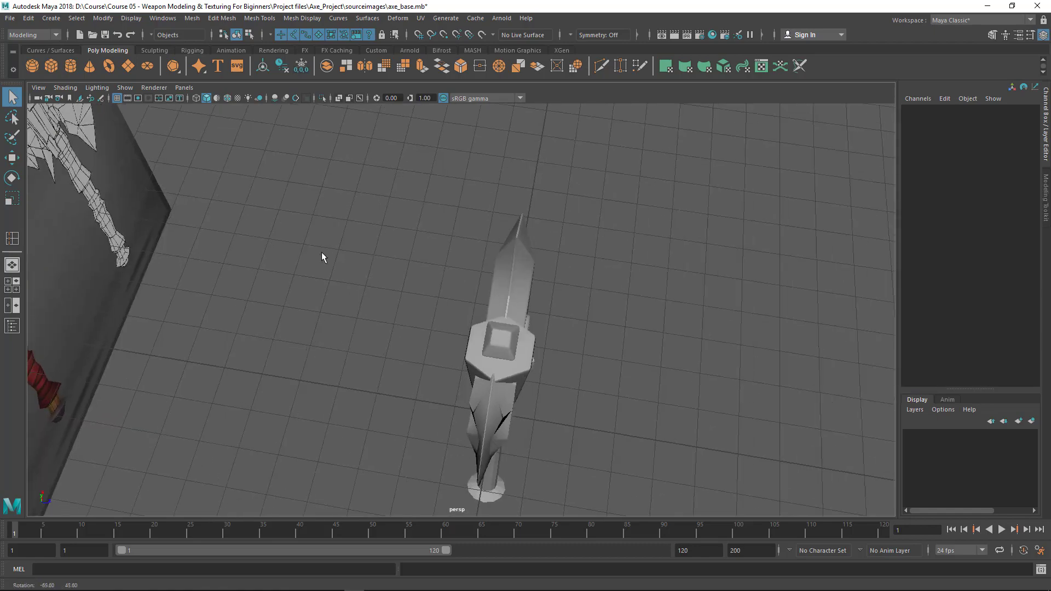
middle_click_drag(321, 252, 406, 276, "alt")
left_click_drag(407, 276, 327, 252, "alt")
middle_click_drag(326, 252, 487, 219, "alt")
right_click_drag(487, 219, 761, 350, "alt")
left_click_drag(761, 350, 673, 314, "alt")
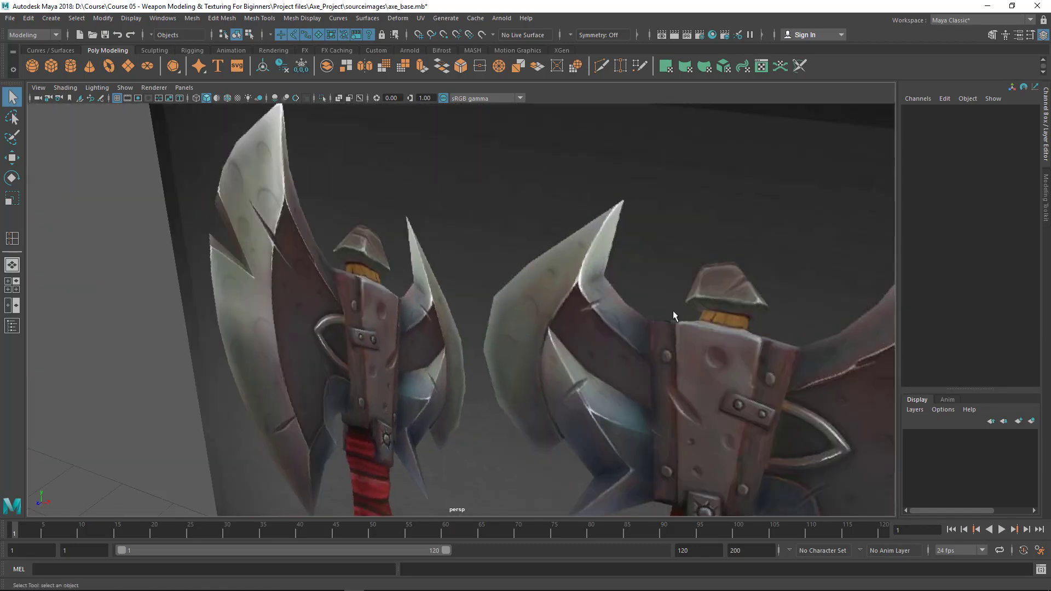
middle_click_drag(673, 314, 419, 241, "alt")
right_click_drag(419, 241, 438, 281, "alt")
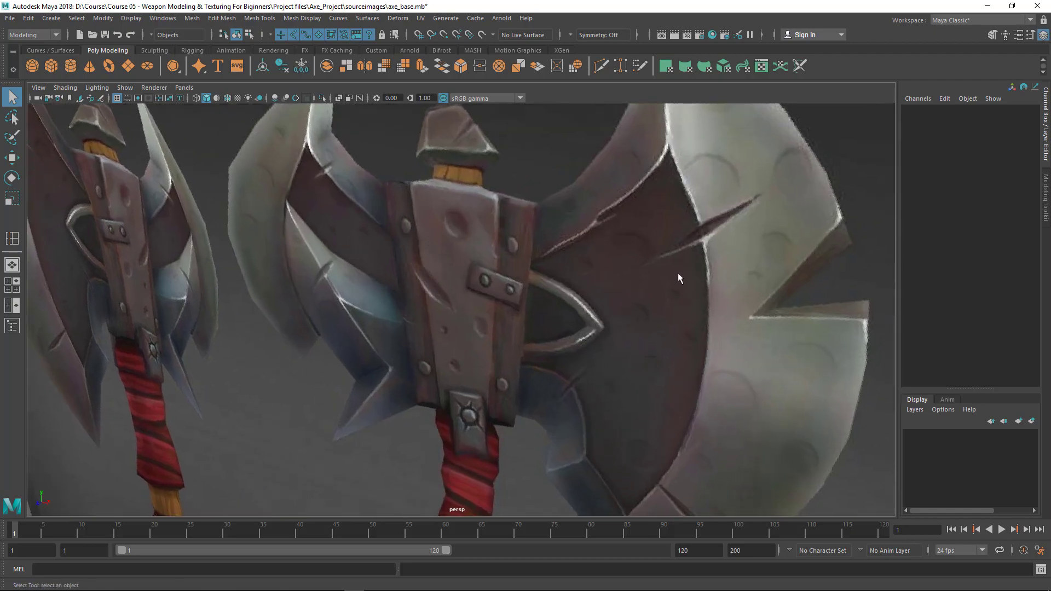
right_click_drag(677, 272, 403, 313, "alt")
left_click_drag(402, 314, 410, 204, "alt")
right_click_drag(410, 204, 298, 155, "alt")
middle_click_drag(298, 155, 290, 128, "alt")
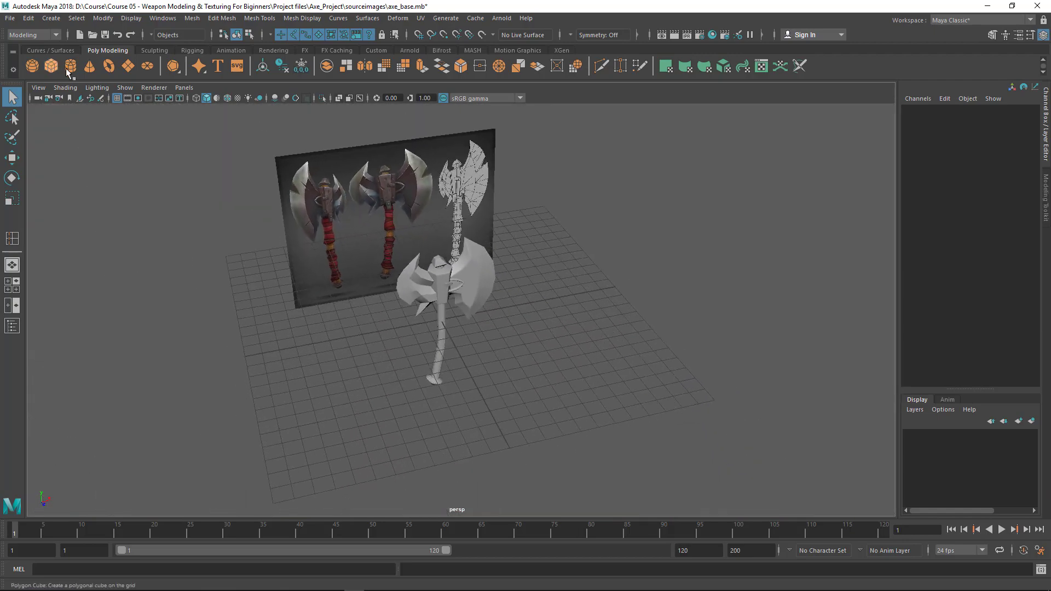
Create a polygon sphere at the origin and frame it over the handle in the front view.
left_click(32, 67)
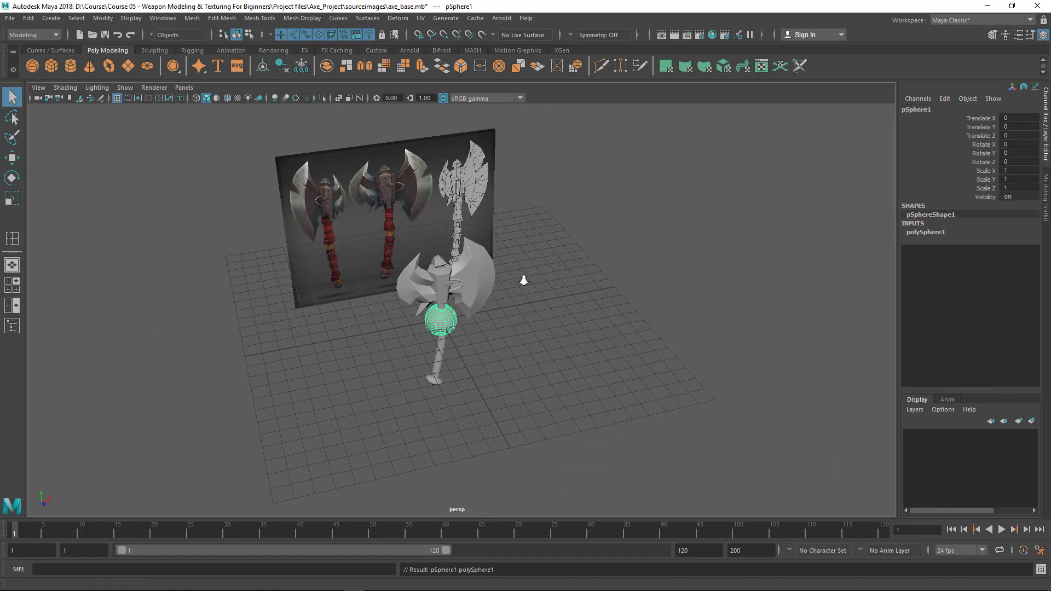
key("w")
key("f")
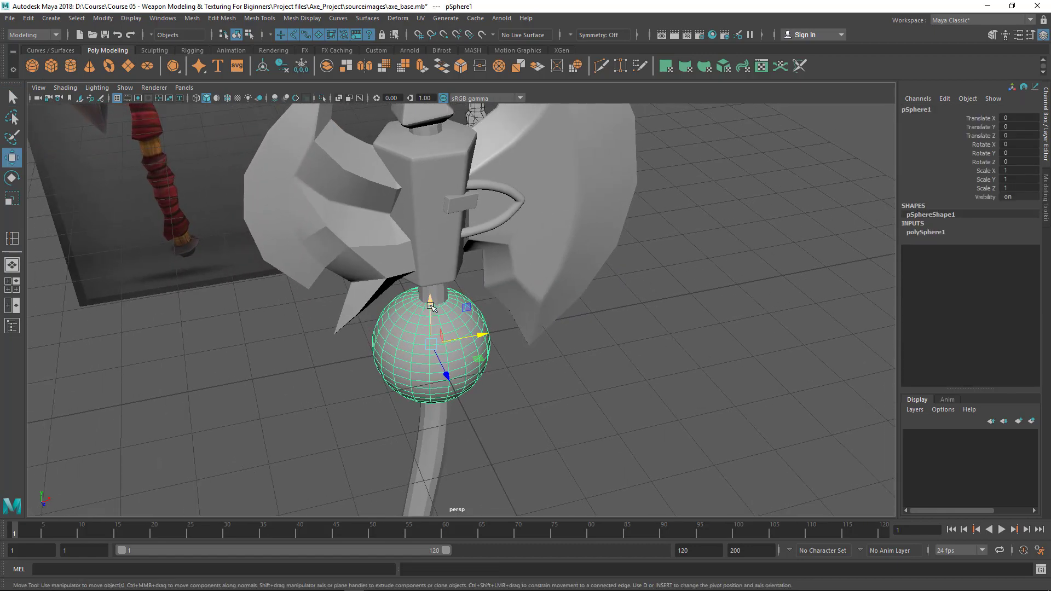
left_click_drag(431, 306, 421, 342, "alt")
key("space")
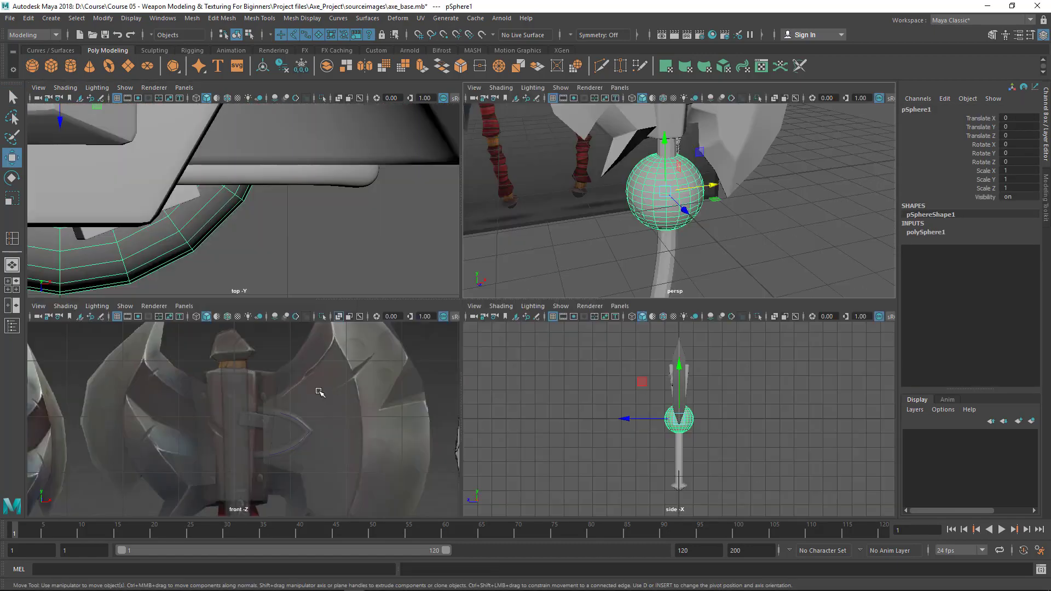
key("space")
right_click_drag(340, 330, 598, 438, "alt")
middle_click_drag(599, 438, 594, 285, "alt")
right_click_drag(594, 285, 519, 323, "alt")
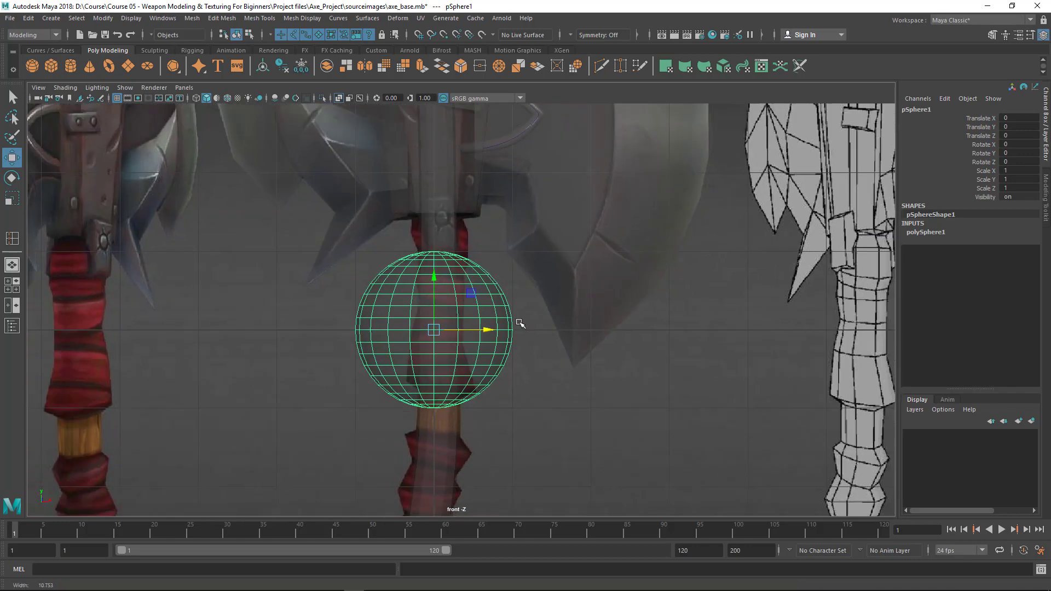
Delete the sphere's lower faces so only a shallow dome cap remains, and return it to object mode.
scroll(520, 323, "down", 1)
right_click_drag(402, 265, 414, 297)
middle_click_drag(562, 346, 561, 328, "alt")
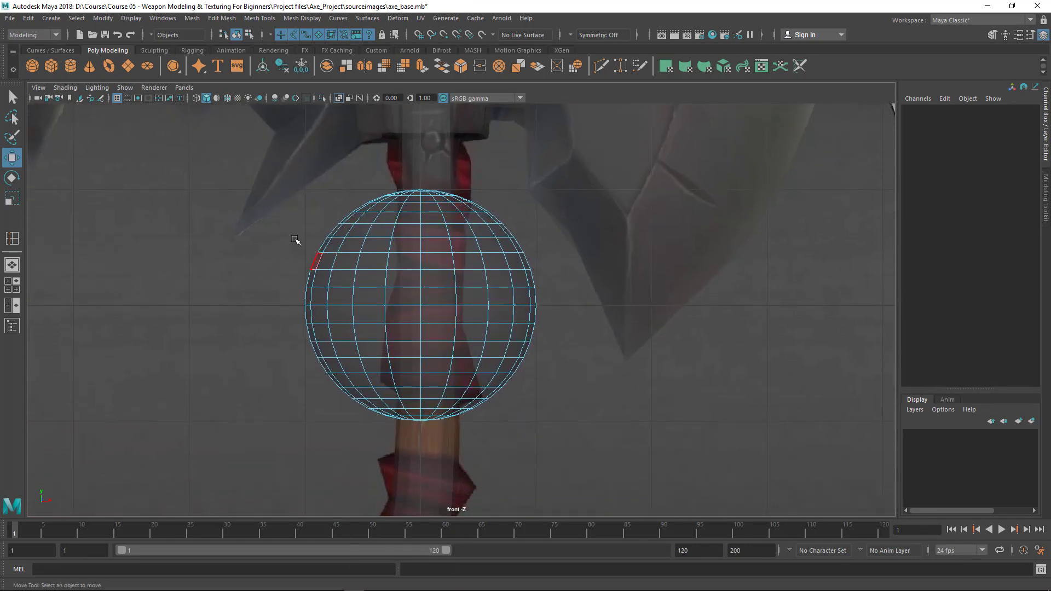
left_click_drag(628, 451, 711, 384)
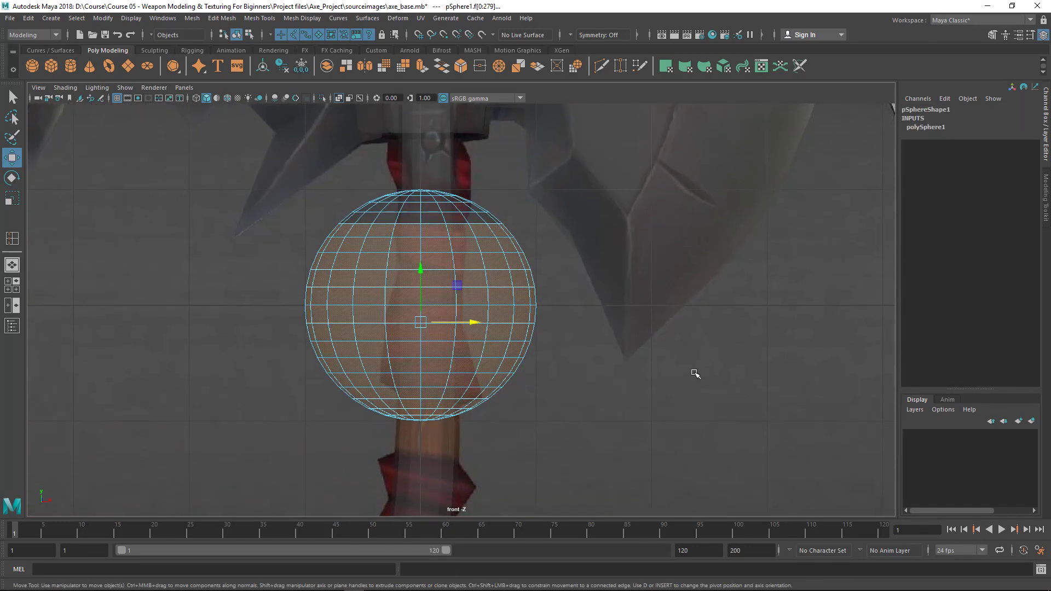
key("Delete")
right_click_drag(442, 233, 446, 203)
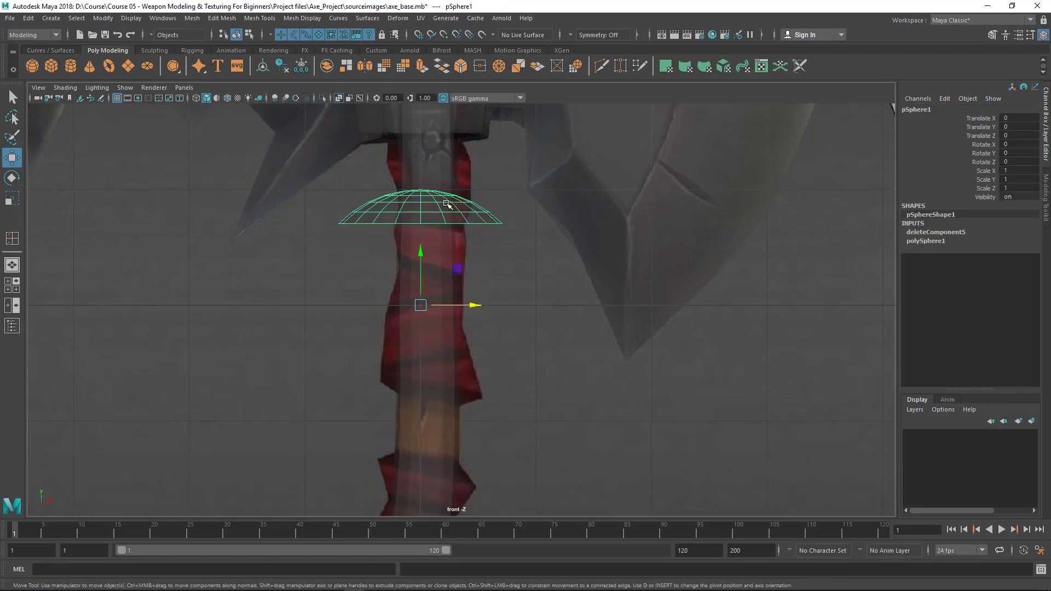
Center the dome cap's pivot on its remaining geometry, working in the perspective view.
key("space")
key("space")
left_click_drag(541, 262, 514, 305, "alt")
right_click_drag(514, 305, 539, 305, "alt")
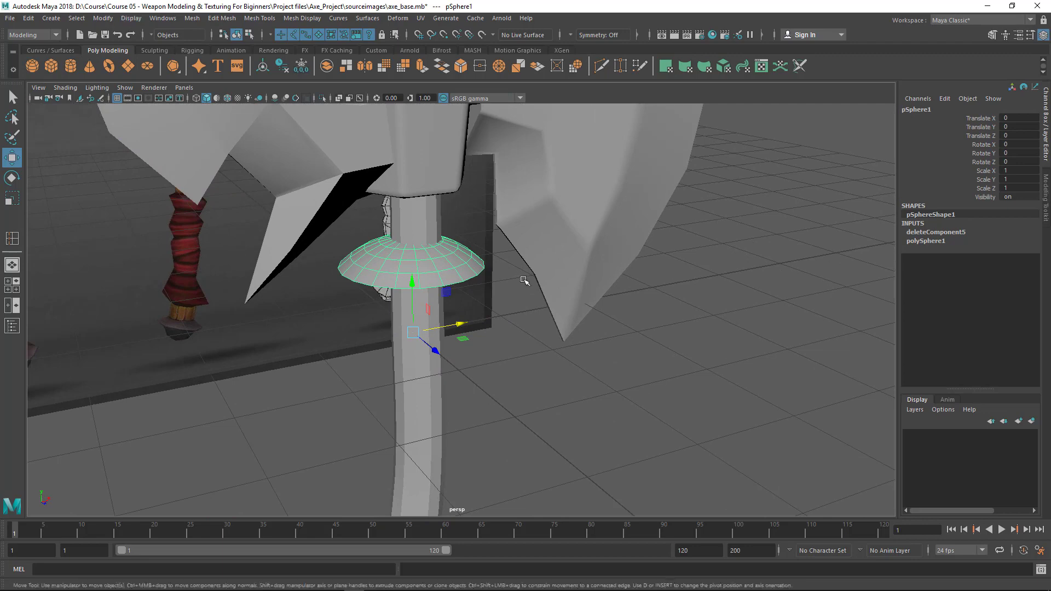
left_click_drag(525, 277, 421, 255, "alt")
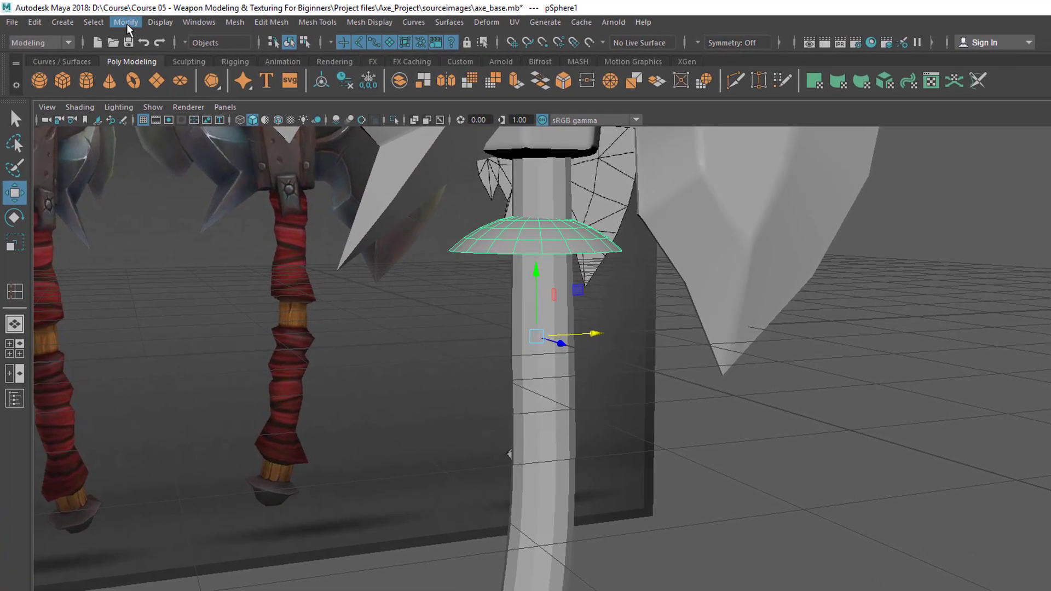
left_click(103, 18)
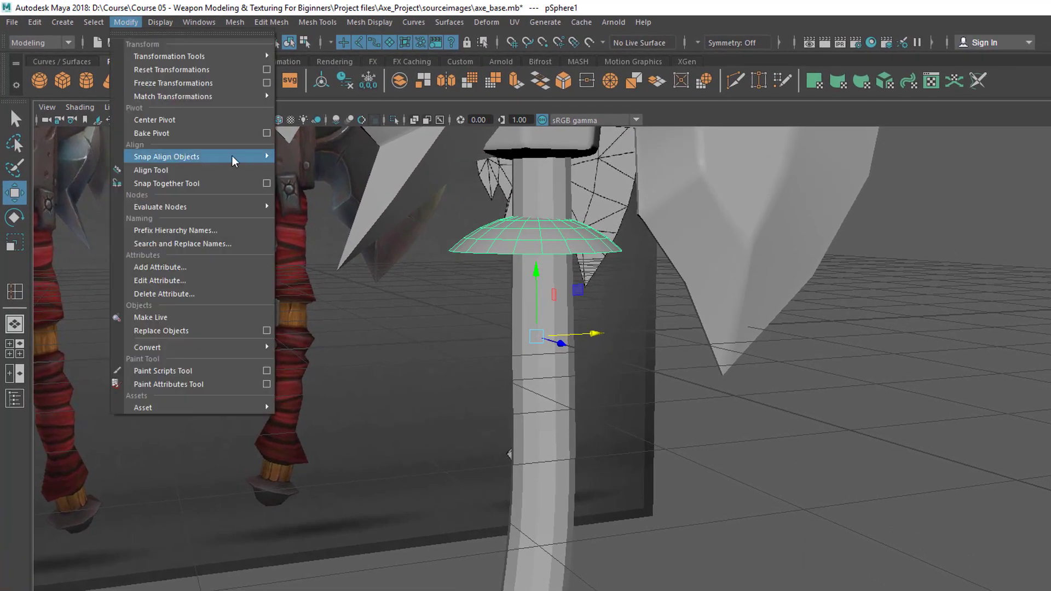
left_click(175, 123)
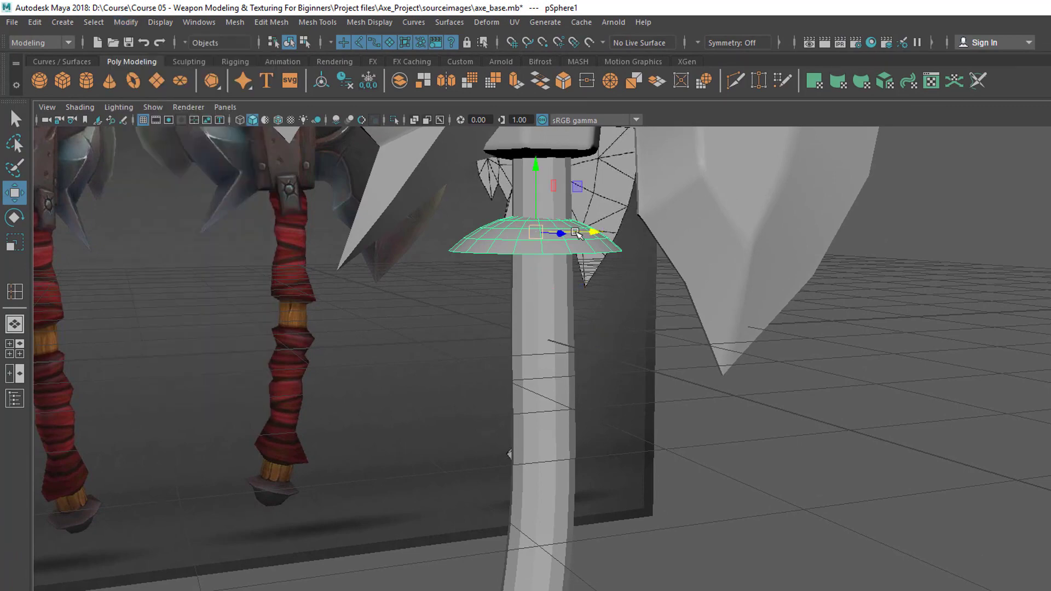
left_click_drag(569, 274, 561, 295, "alt")
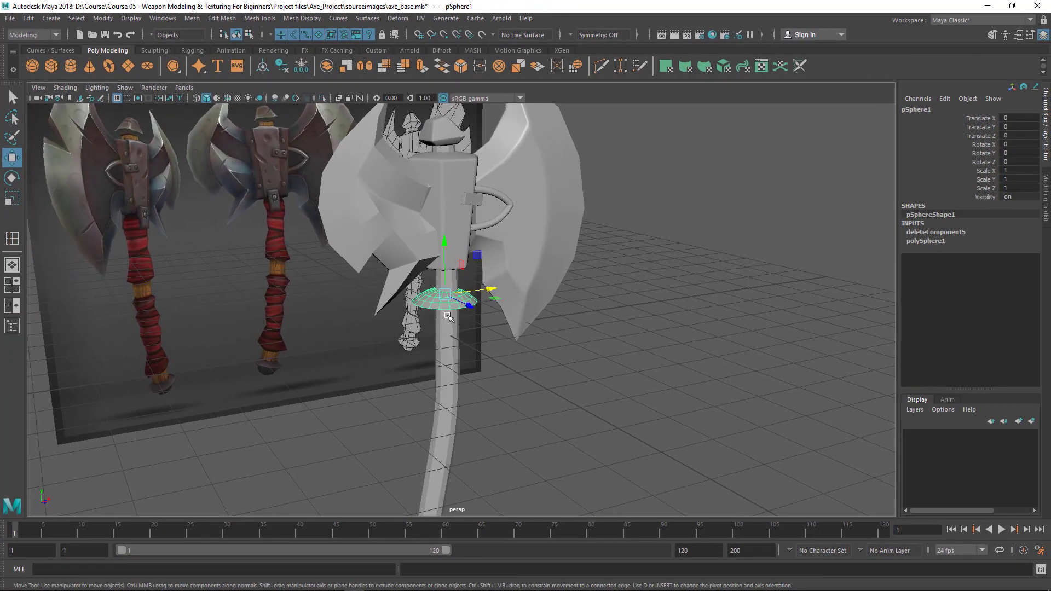
Rotate the dome cap 90 degrees about X with stepped rotation so it faces forward.
key("r")
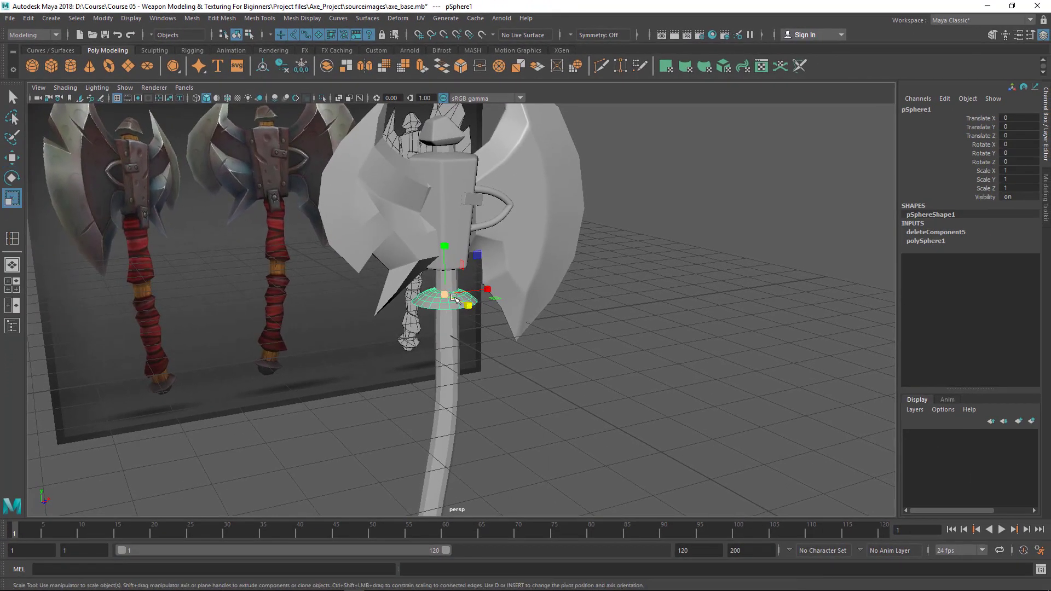
key("e")
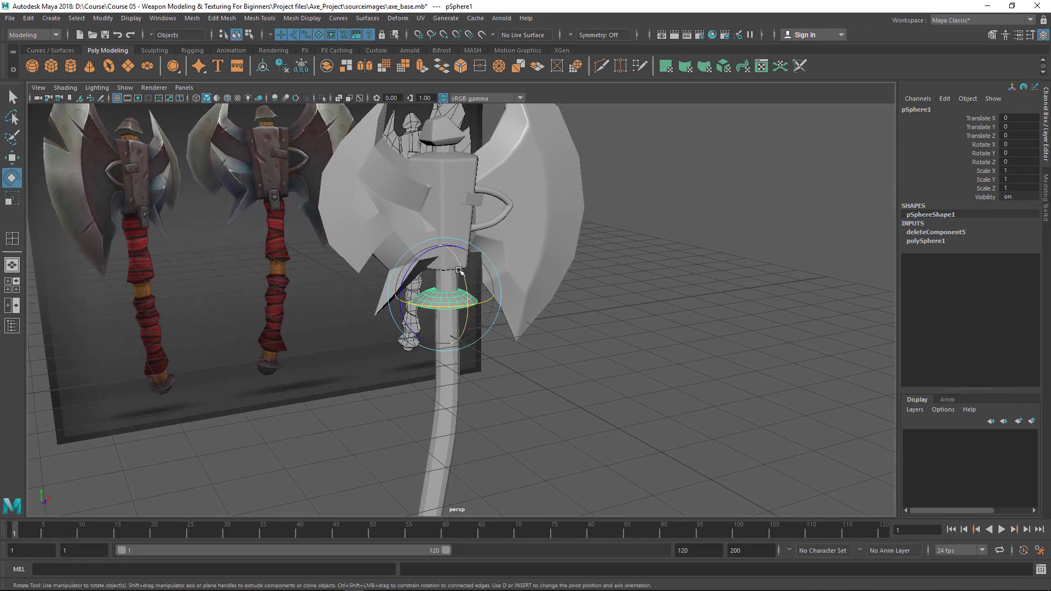
left_click_drag(459, 270, 476, 311)
key("ctrl+z")
key("j")
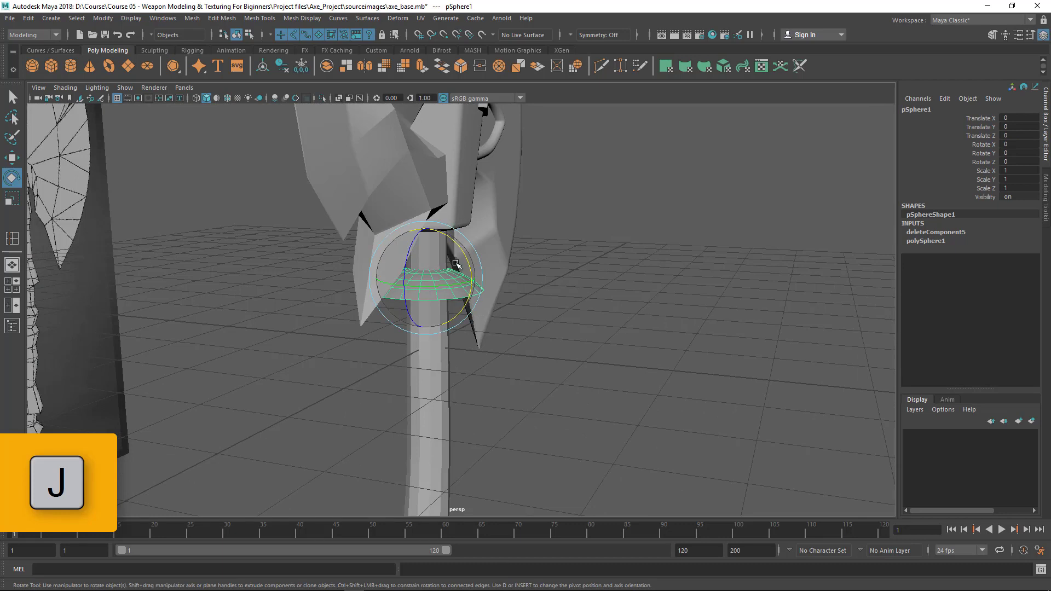
mouse_move(459, 248)
left_mouse_down()
mouse_move(466, 266)
mouse_move(448, 323)
mouse_move(455, 251)
mouse_move(464, 304)
mouse_move(454, 320)
mouse_move(476, 250)
left_mouse_up()
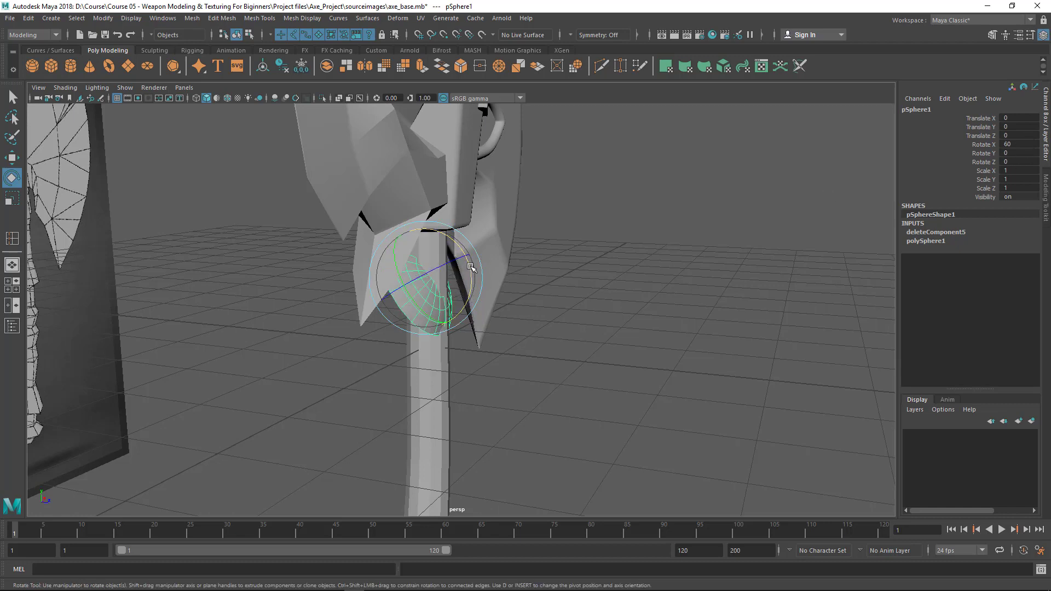
left_click_drag(471, 265, 471, 271)
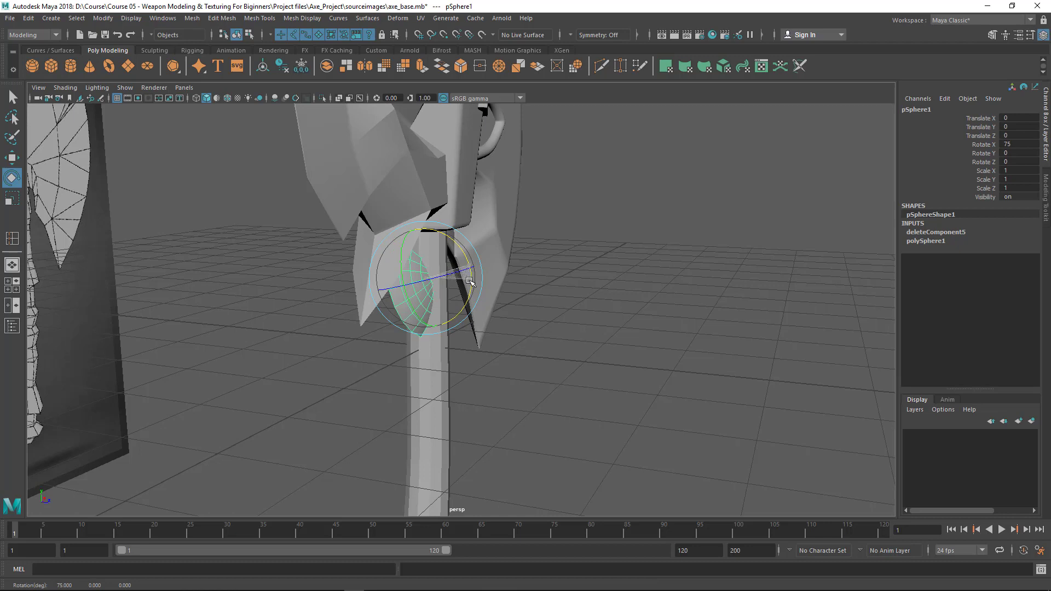
left_click_drag(470, 281, 520, 284)
Move the cap forward to Translate Z 0.592 and up to Translate Y 1.777, onto the central block.
key("w")
key("f")
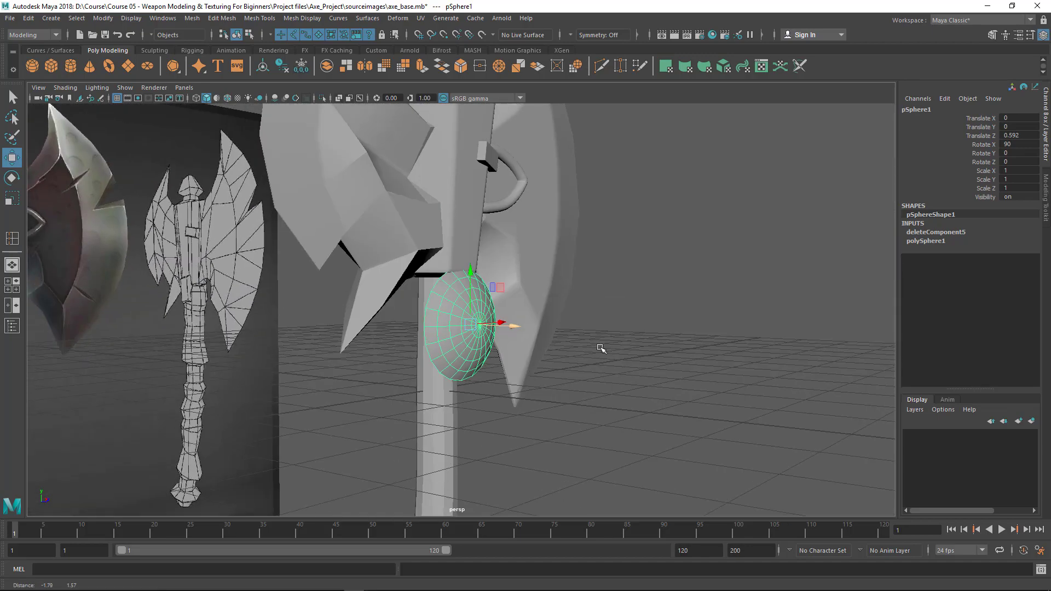
left_click_drag(444, 328, 586, 284, "alt")
left_click_drag(416, 290, 558, 291, "alt")
left_click_drag(479, 277, 478, 162)
left_click_drag(515, 280, 550, 314, "alt")
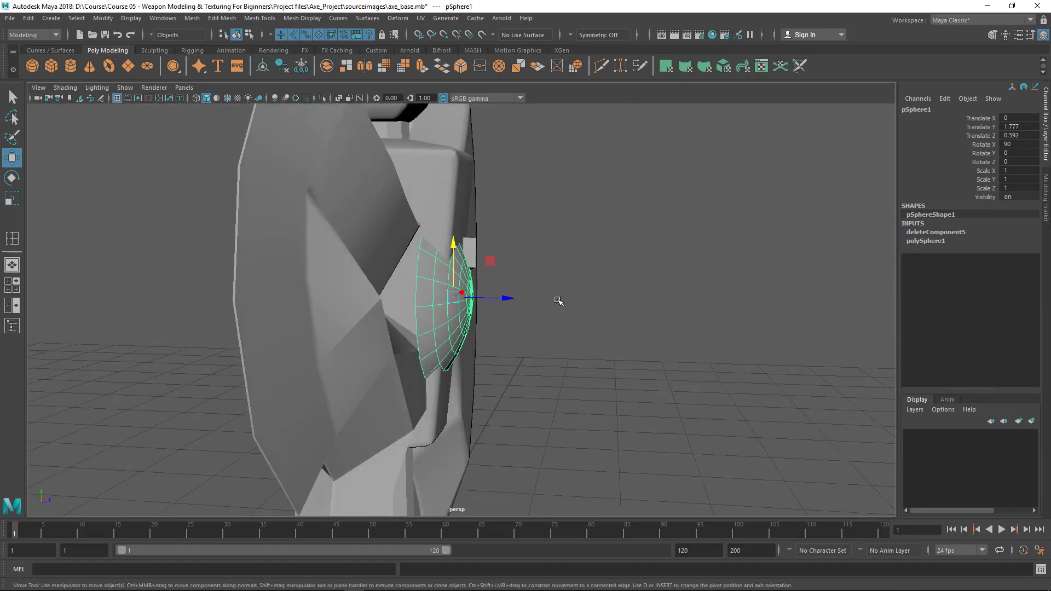
Scale the cap uniformly to 0.25 and move it forward to Translate Z 0.636.
key("r")
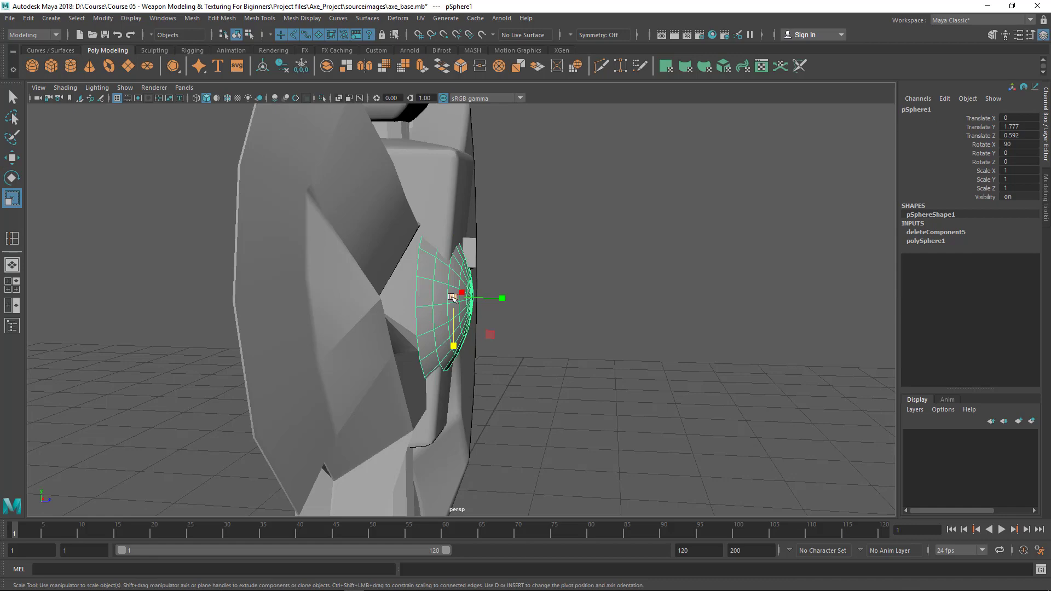
left_click_drag(452, 297, 416, 307)
key("w")
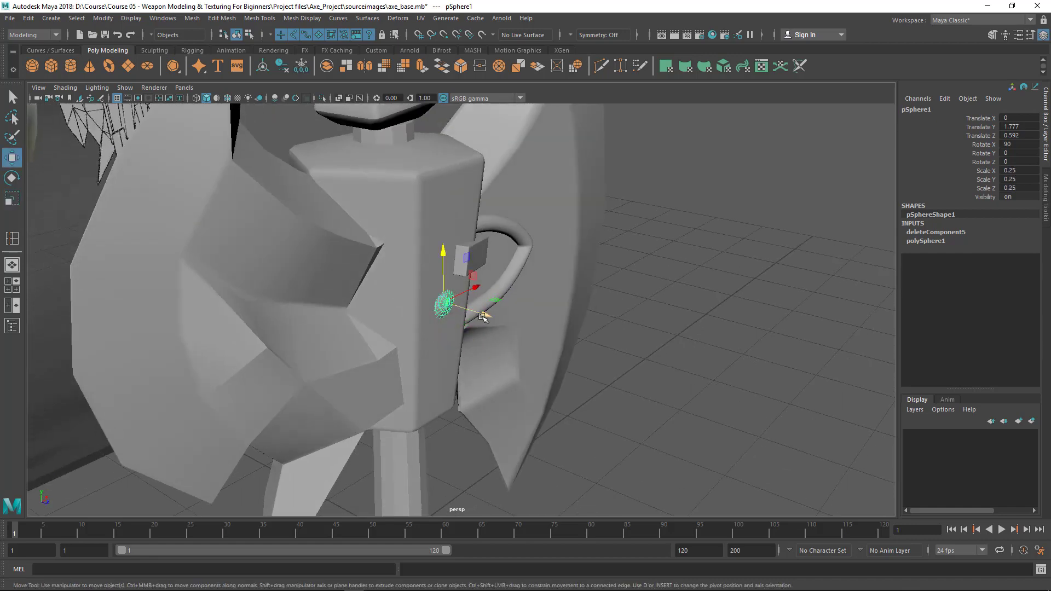
left_click_drag(485, 319, 417, 294)
Position the cap over the block's upper rivet near the large blade in the front view, at about X 0.489, Y 2.516.
key("space")
left_click_drag(314, 372, 314, 416)
key("a")
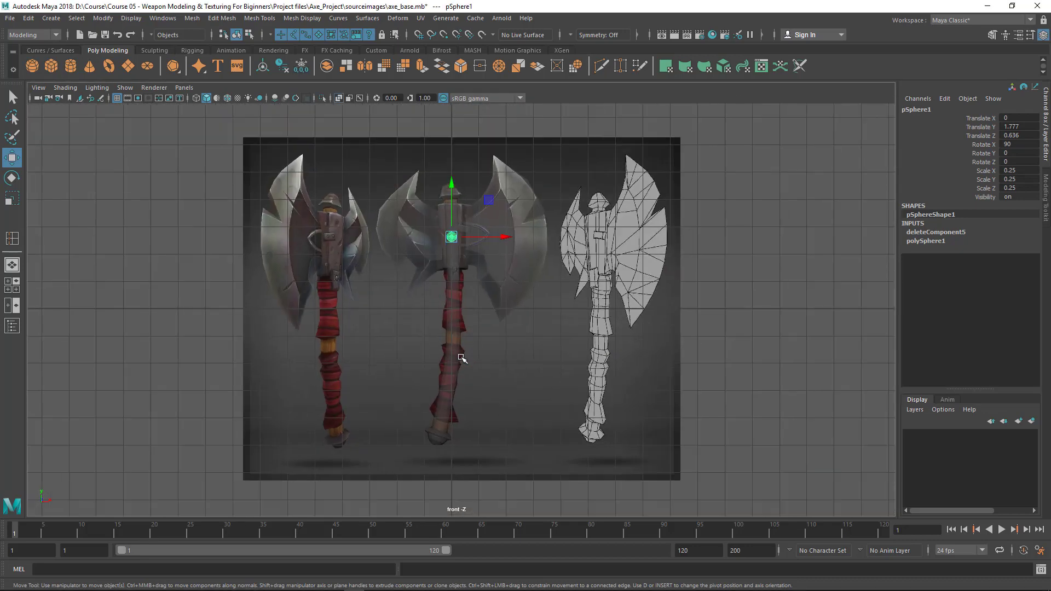
scroll(461, 358, "up", 10)
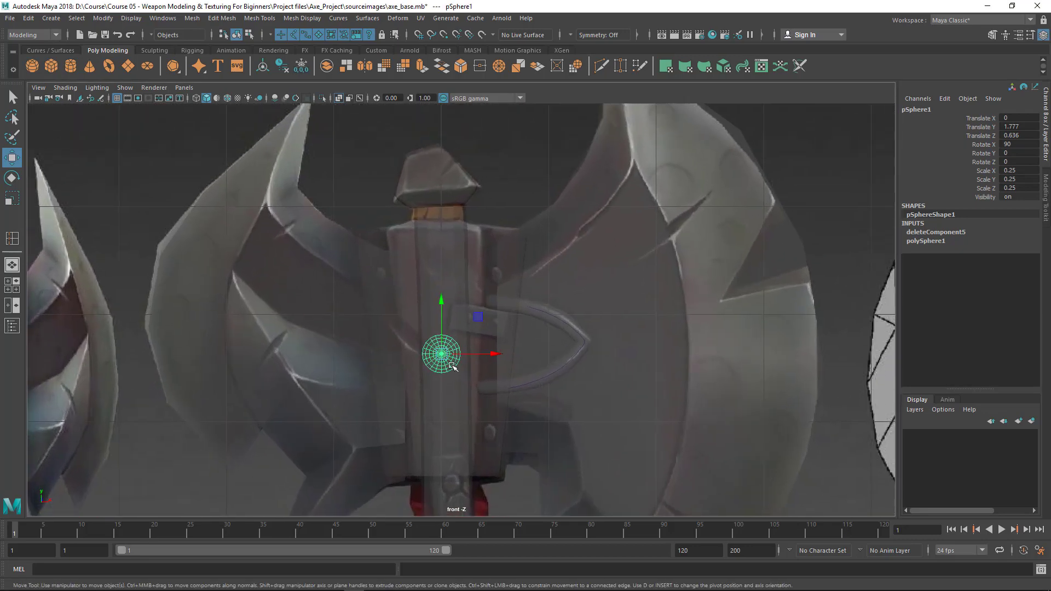
middle_click_drag(462, 324, 401, 356)
right_click_drag(402, 355, 563, 371, "alt")
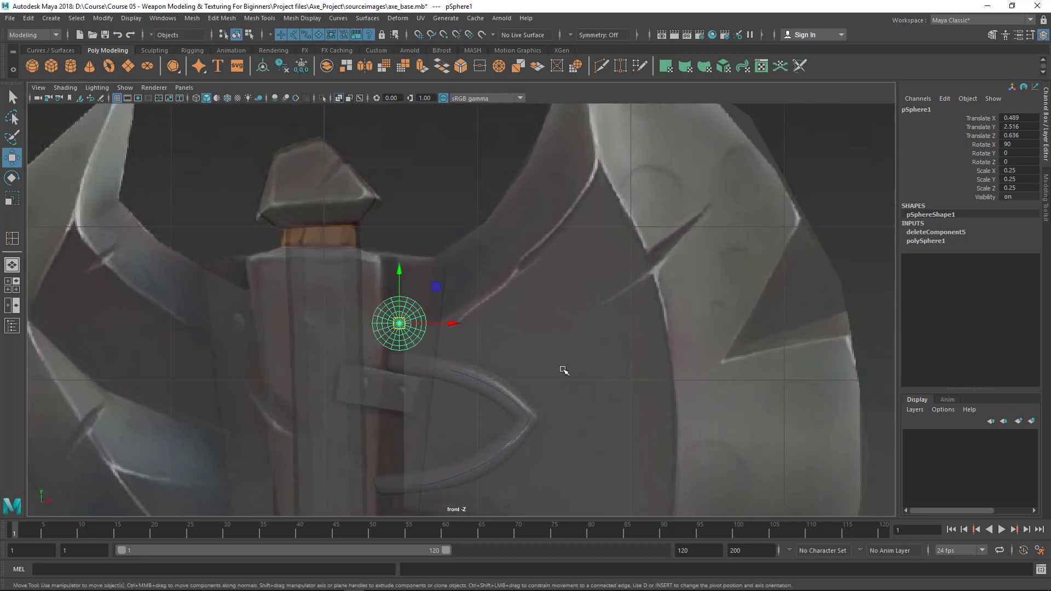
Scale the rivet cap down uniformly to about 0.163 in the perspective view.
key("space")
key("space")
left_click_drag(558, 282, 532, 335, "alt")
middle_click_drag(532, 335, 533, 343, "alt")
left_click_drag(534, 342, 533, 305, "alt")
key("r")
mouse_move(466, 298)
left_mouse_down()
mouse_move(449, 309)
mouse_move(457, 281)
left_mouse_up()
key("e")
key("q")
Extrude the rivet cap's open border edge loop back toward the block to form a side wall, and return to object mode.
scroll(470, 295, "up", 6)
right_click_drag(468, 279, 469, 231)
double_click(468, 269)
left_click_drag(474, 320, 427, 311, "alt")
key("ctrl+e")
key("w")
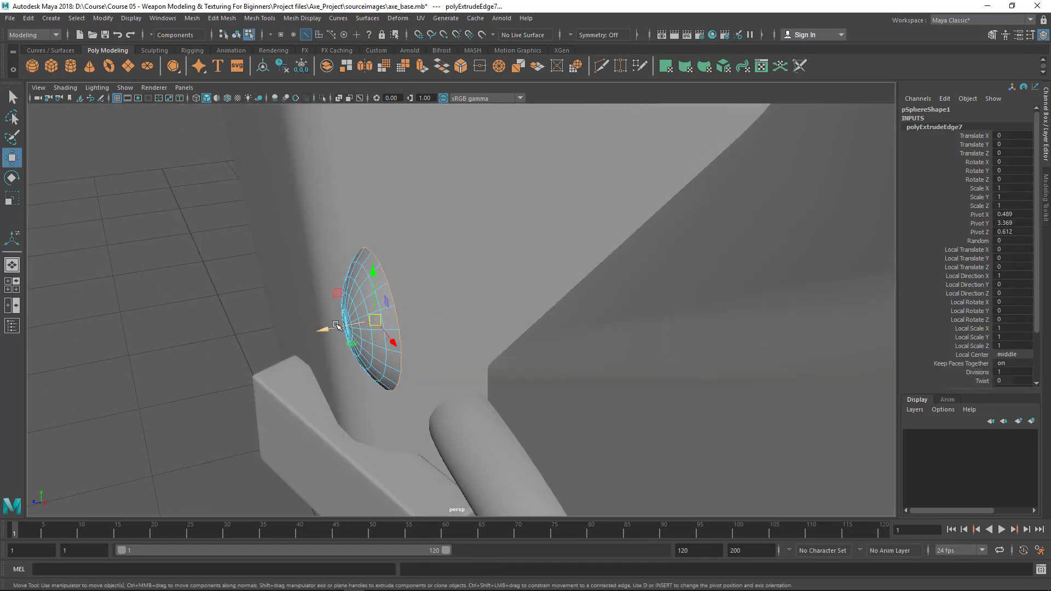
left_click_drag(336, 325, 348, 325)
key("q")
right_click_drag(379, 282, 414, 257)
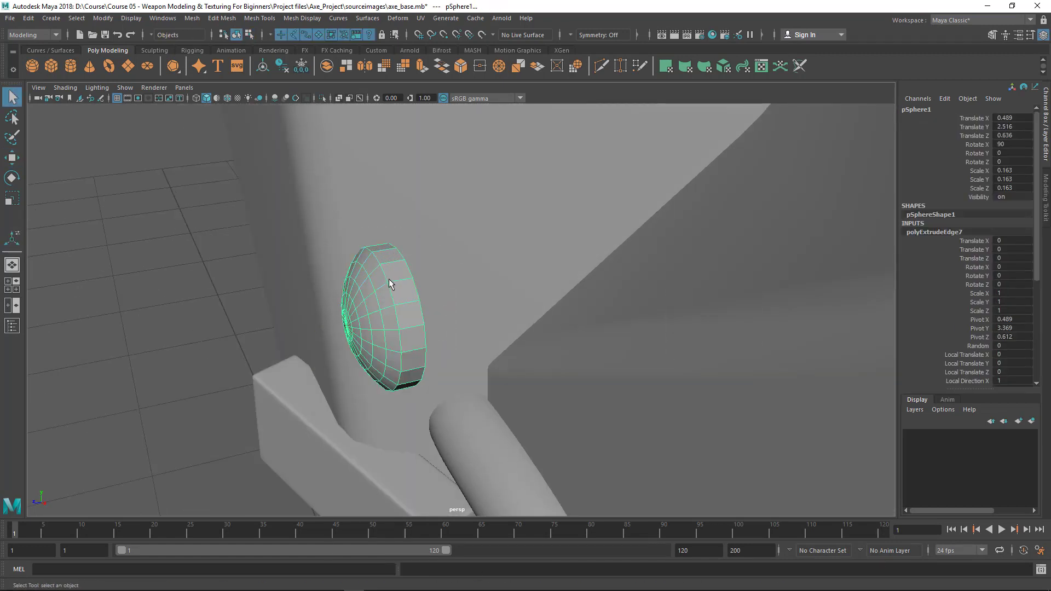
Rotate the rivet to about 57.343 on Y, scale it to 0.135, and move it against the block's angled side face.
left_click_drag(389, 284, 482, 336, "alt")
key("e")
key("r")
key("w")
left_click_drag(536, 383, 518, 355, "alt")
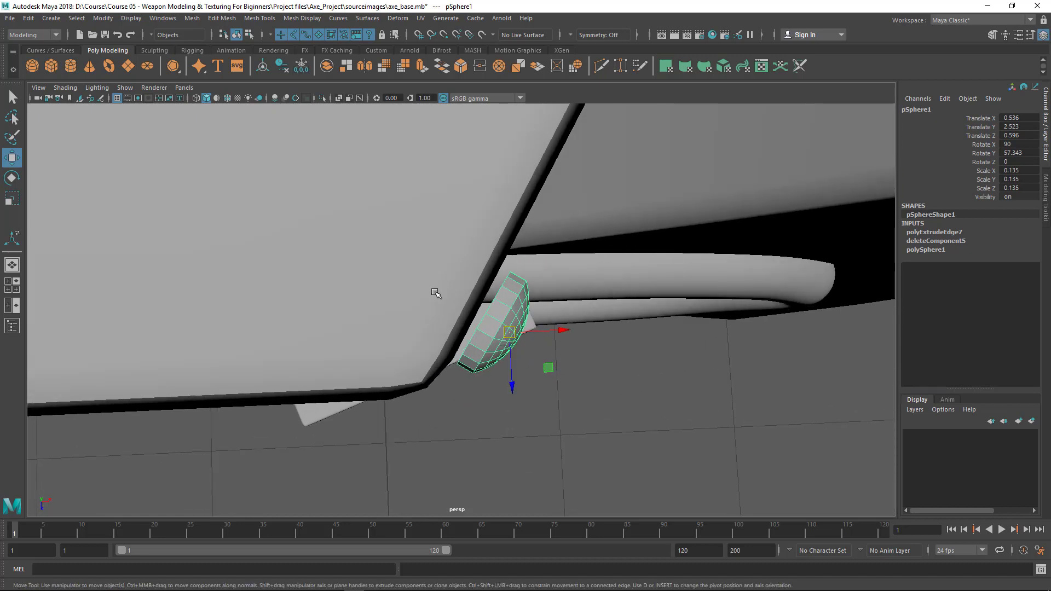
middle_click_drag(473, 307, 465, 288, "alt")
right_click_drag(465, 288, 489, 325, "alt")
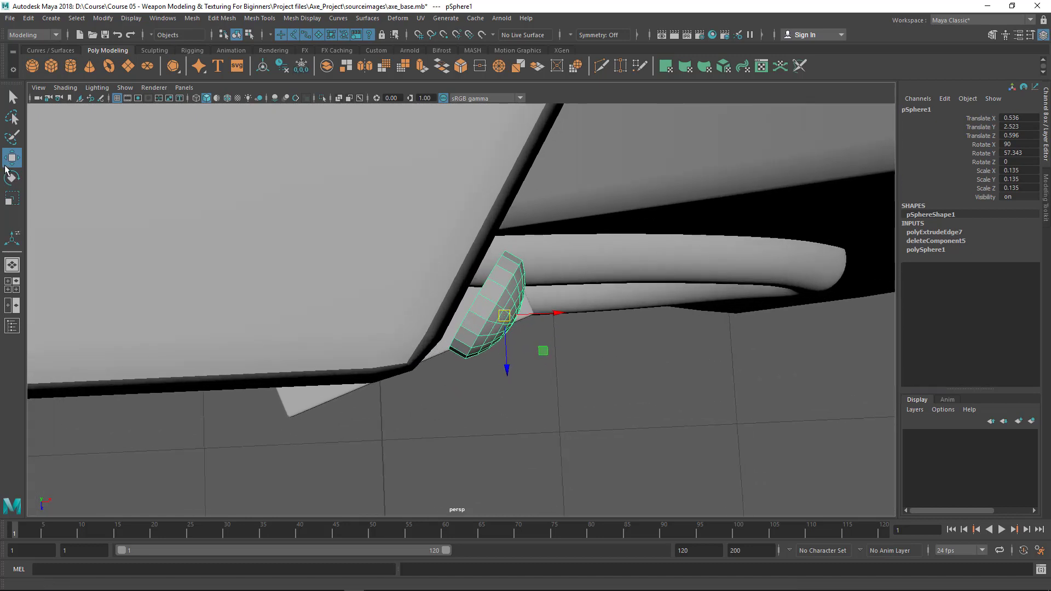
Set the Move tool's axis orientation to Object.
double_click(16, 157)
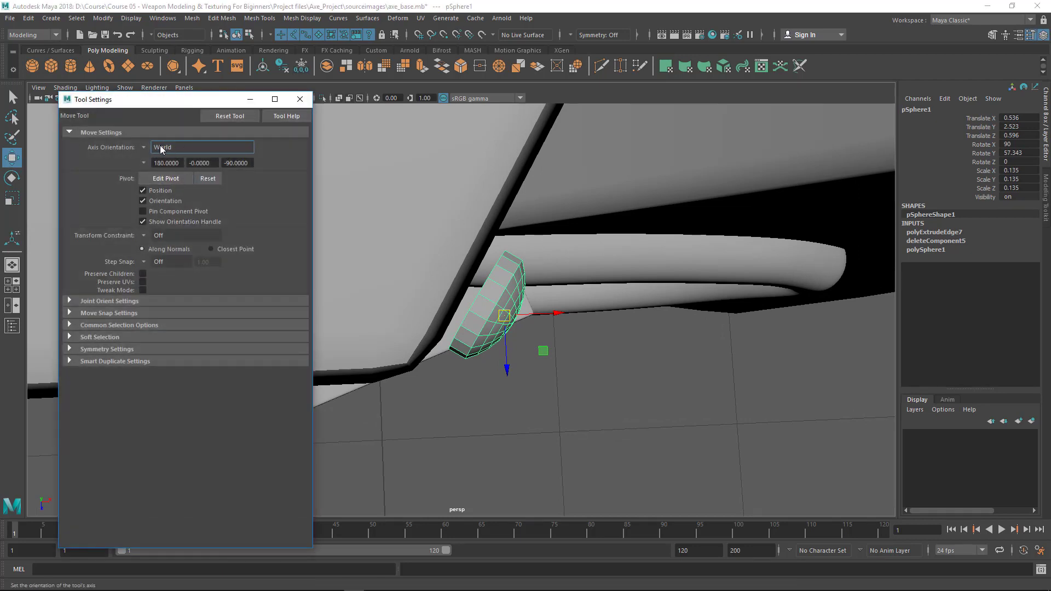
left_click(146, 146)
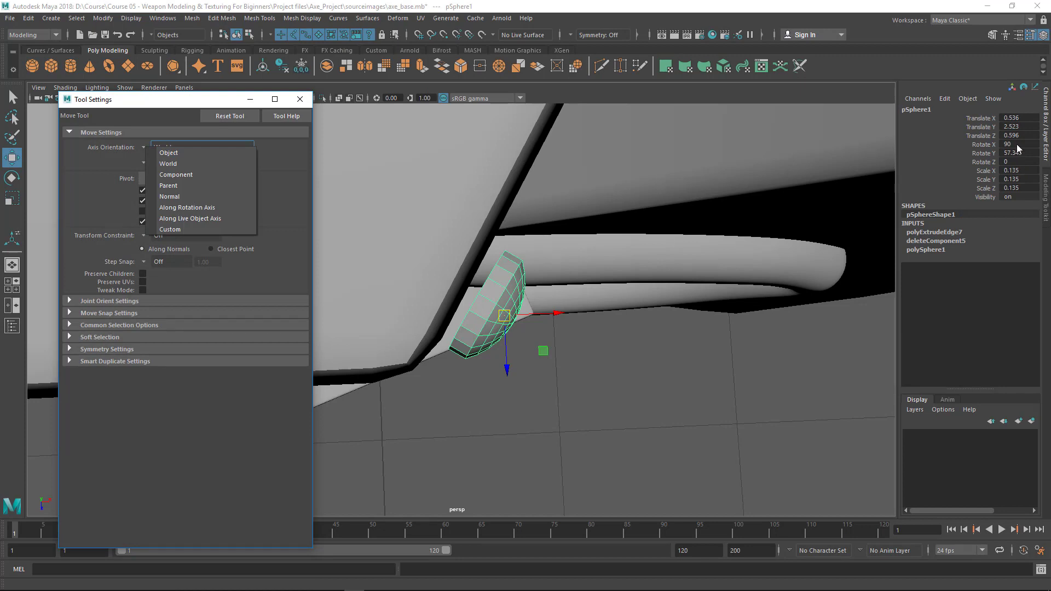
left_click(169, 152)
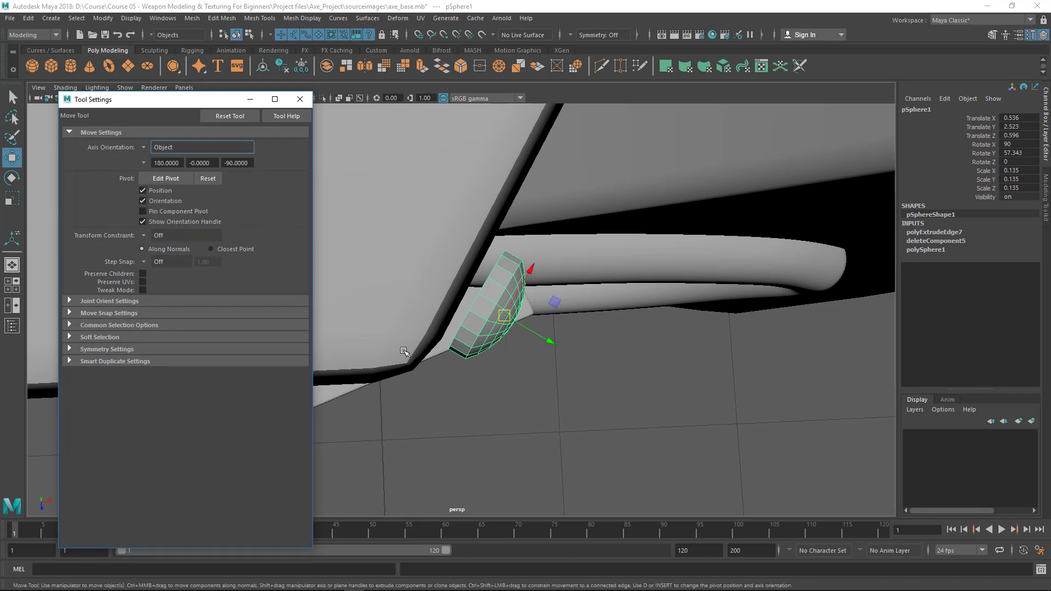
Close the Move tool settings and shift the rivet along its own axis to about X 0.514, Z 0.535 against the block.
left_click_drag(565, 345, 472, 281, "alt")
left_click(300, 99)
left_click_drag(427, 243, 482, 285, "alt")
Rotate the rivet to about 93.455 on X so it lies along the block's angled side face.
key("e")
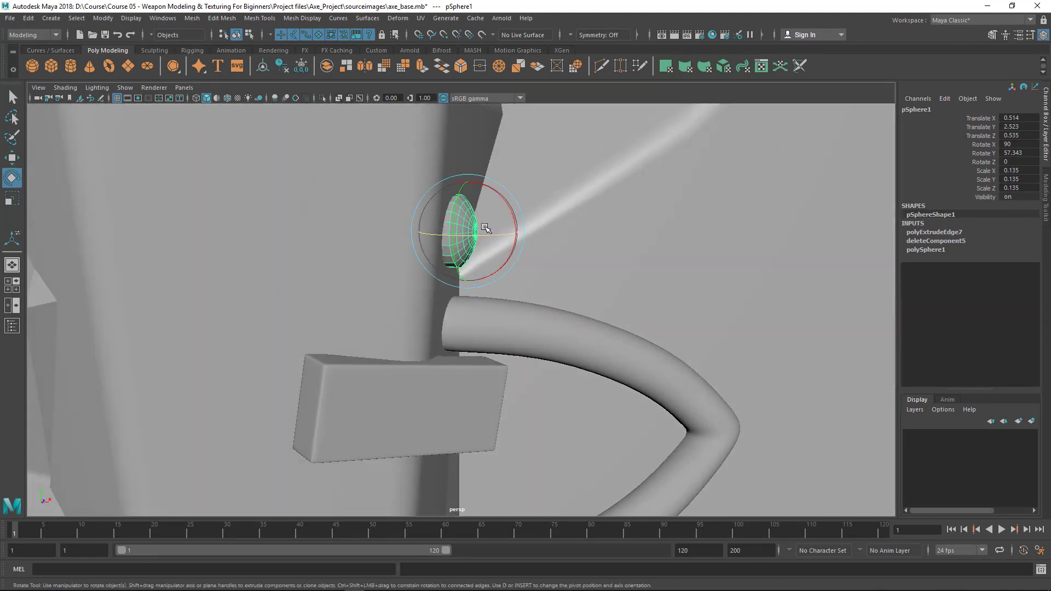
left_click_drag(493, 190, 585, 306)
scroll(542, 328, "down", 5)
scroll(580, 232, "up", 5)
mouse_move(580, 232)
left_mouse_down("alt")
mouse_move(687, 281)
mouse_move(565, 236)
left_mouse_up("alt")
left_click_drag(521, 197, 664, 309, "alt")
Scale the rivet down uniformly to about 0.106.
scroll(664, 308, "down", 5)
middle_click_drag(457, 266, 405, 153, "alt")
scroll(405, 165, "up", 4)
scroll(378, 266, "down", 2)
key("r")
left_click_drag(383, 242, 378, 243)
scroll(472, 302, "up", 2)
middle_click_drag(340, 251, 429, 328, "alt")
scroll(429, 328, "up", 5)
left_click_drag(430, 328, 548, 333, "alt")
Push the rivet slightly into the block's side face, to about X 0.511 and Z 0.533.
key("w")
key("q")
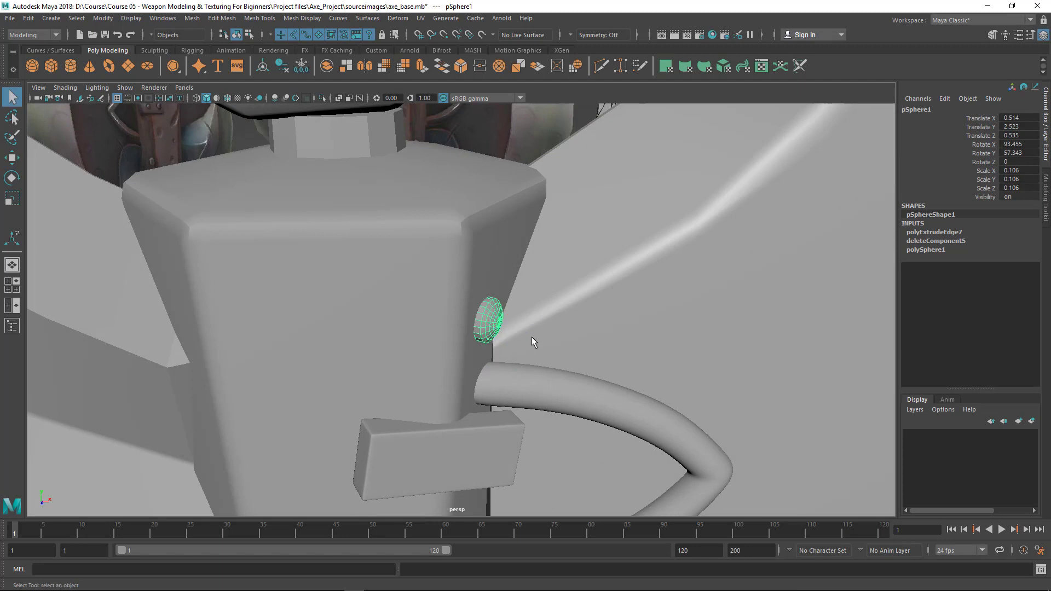
key("w")
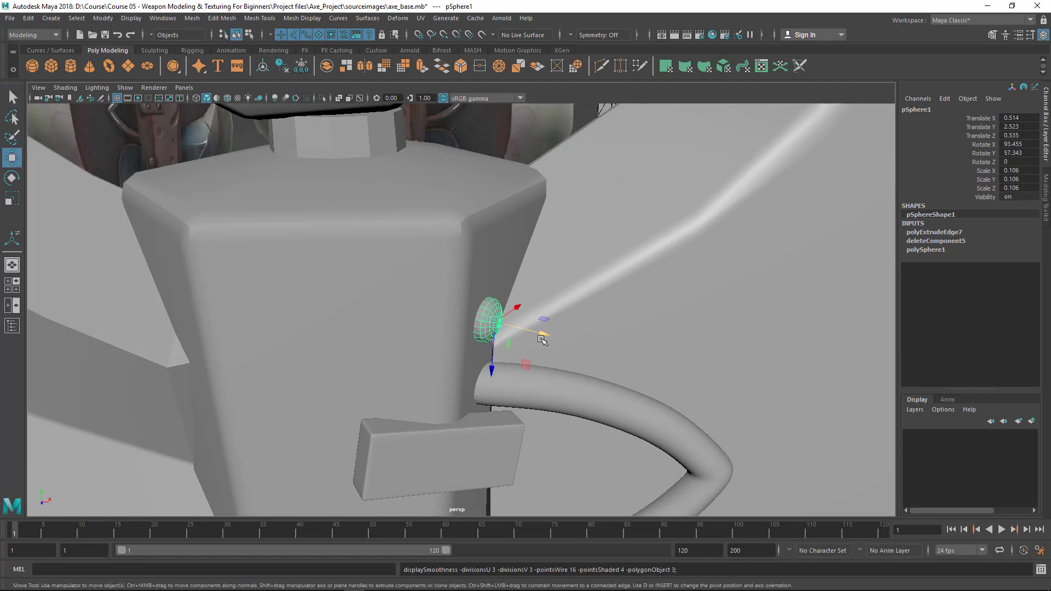
left_click_drag(542, 340, 524, 309, "alt")
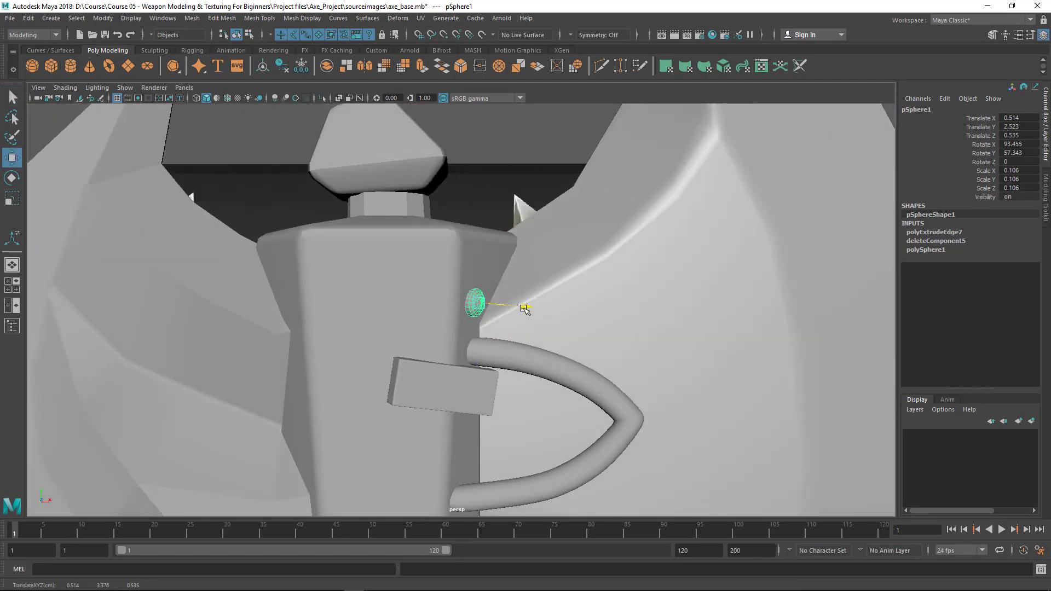
right_click_drag(496, 324, 394, 301, "alt")
left_click_drag(394, 301, 387, 317, "alt")
middle_click_drag(387, 317, 393, 323, "alt")
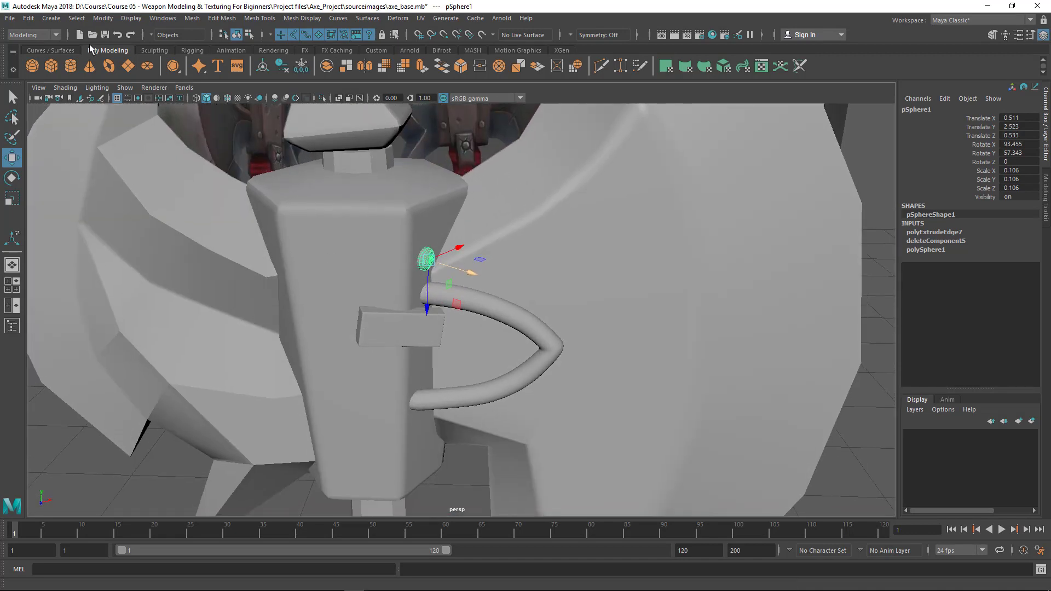
Duplicate the rivet and slide the copy down the block's side to about X 0.457, Y 1.45, Z 0.498.
left_click(35, 19)
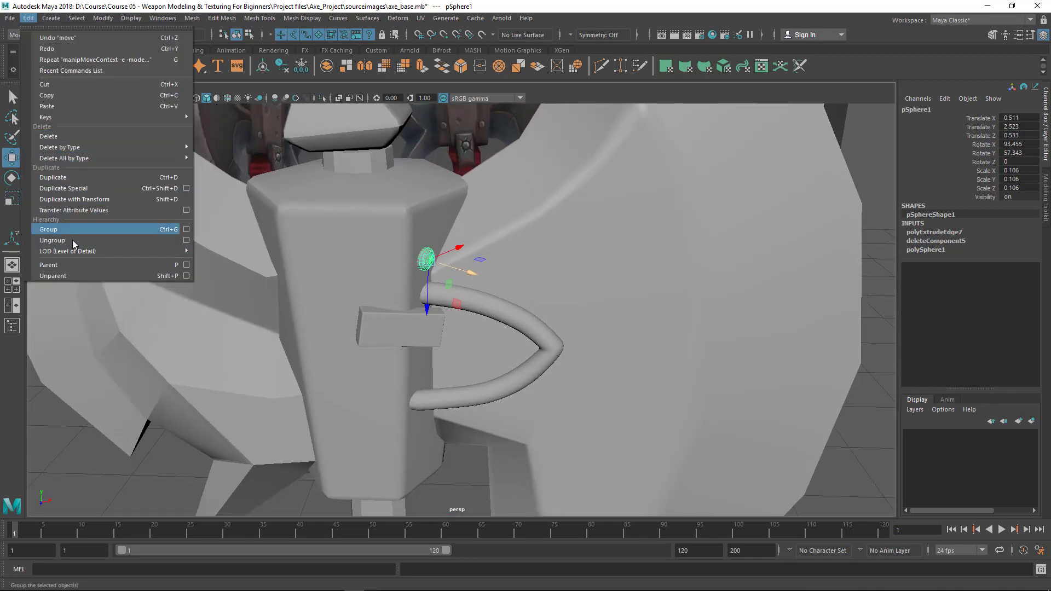
left_click(347, 322)
scroll(356, 323, "up", 1)
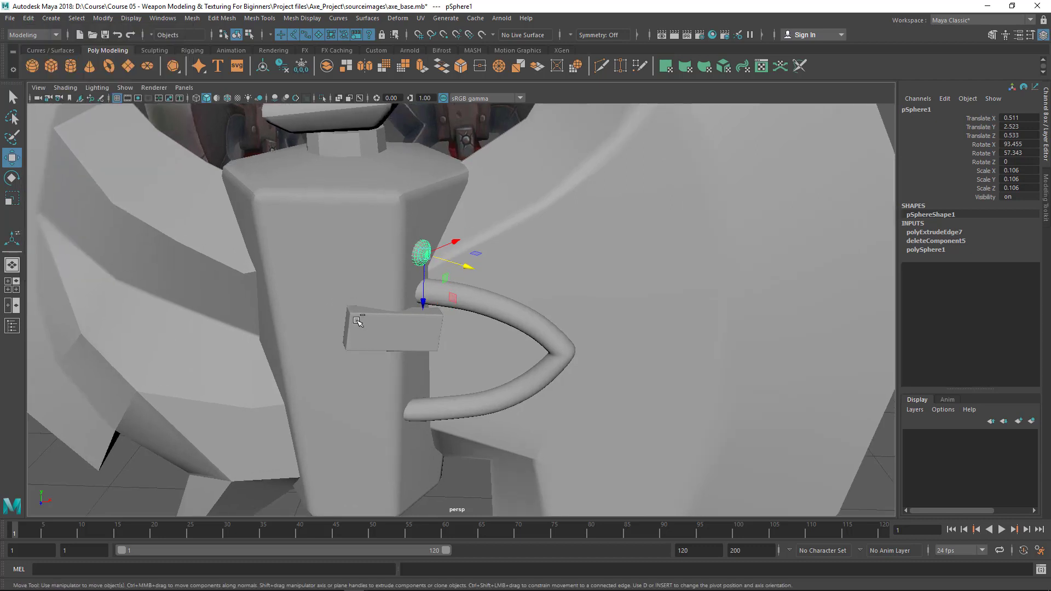
key("ctrl+d")
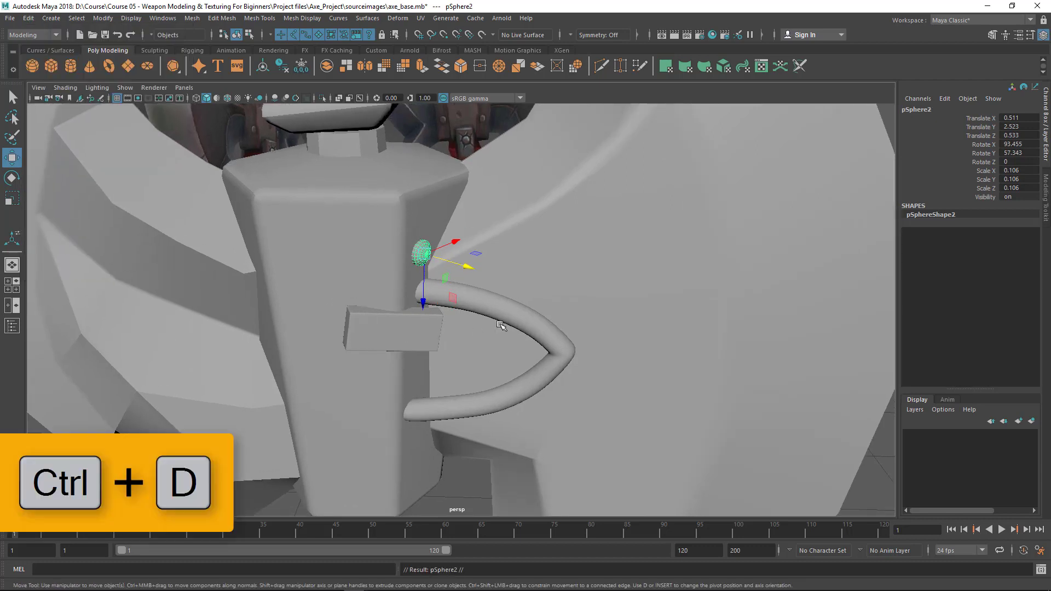
left_click_drag(472, 332, 442, 314, "alt")
middle_click_drag(442, 314, 504, 280, "alt")
scroll(495, 264, "up", 3)
left_click_drag(459, 215, 452, 216, "alt")
left_click_drag(478, 262, 454, 289, "alt")
right_click_drag(554, 344, 291, 277, "alt")
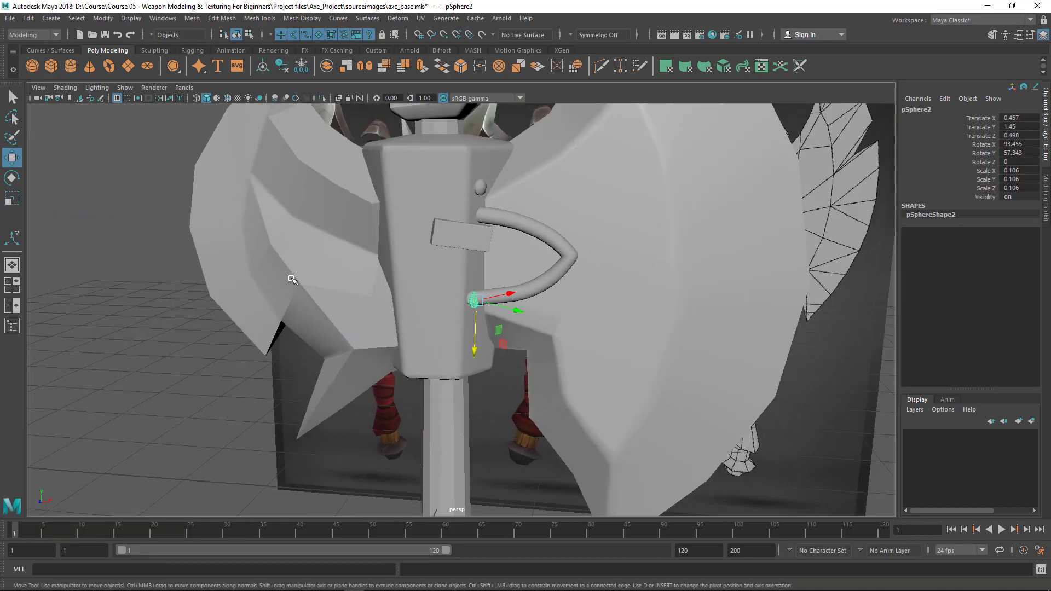
Check the rivet placement in the reference image and lower the copy below the curved ring to about Y 1.13.
left_click_drag(290, 277, 312, 315, "alt")
middle_click_drag(312, 314, 323, 460, "alt")
left_click_drag(427, 322, 465, 228, "alt")
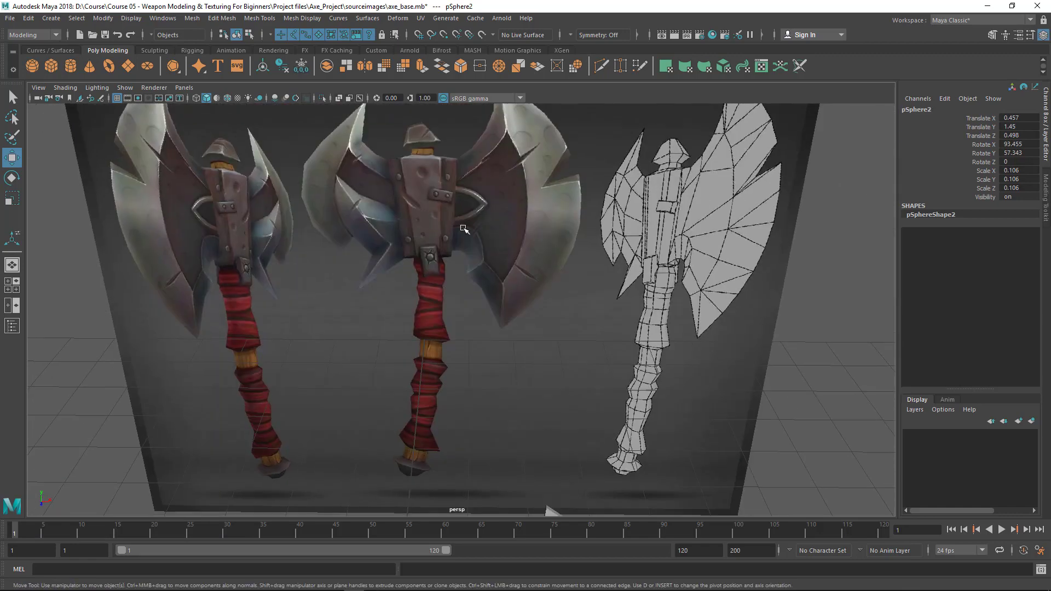
middle_click_drag(502, 323, 495, 164, "alt")
right_click_drag(495, 241, 431, 211, "alt")
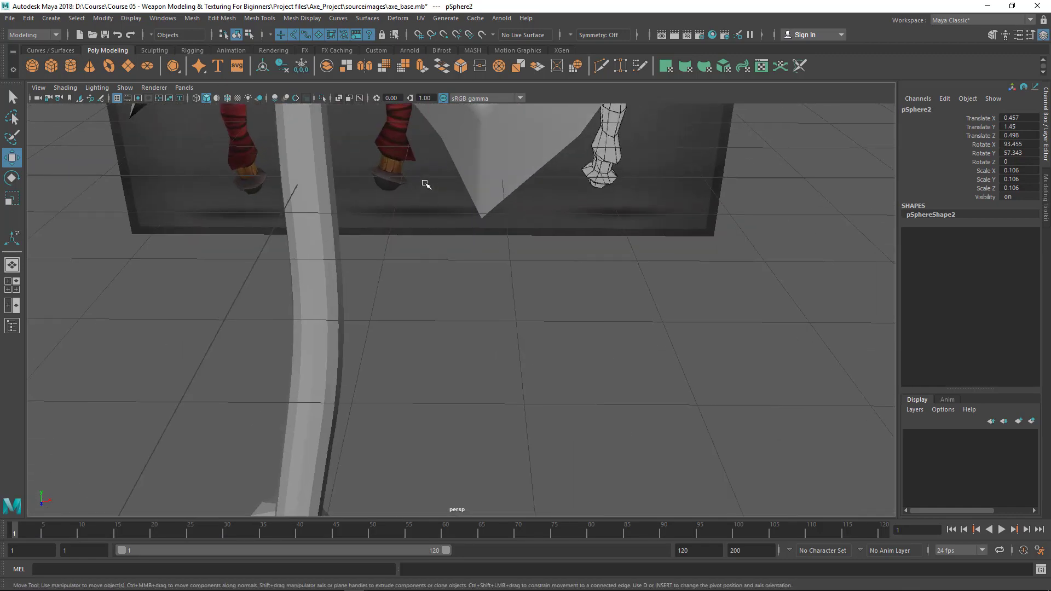
middle_click_drag(425, 183, 461, 298, "alt")
right_click_drag(461, 298, 484, 343, "alt")
left_click_drag(485, 343, 472, 352, "alt")
middle_click_drag(471, 352, 446, 407, "alt")
left_click_drag(450, 337, 449, 380)
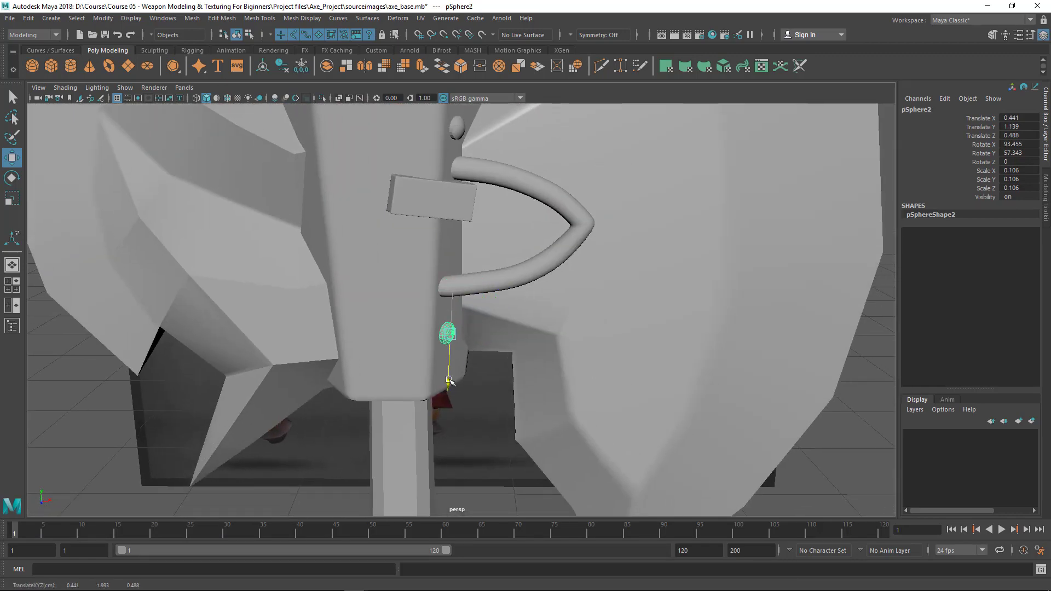
Fit the lower rivet's depth and position against the block's angled side face, and clear the selection.
right_click_drag(441, 280, 312, 230, "alt")
middle_click_drag(312, 230, 309, 392, "alt")
middle_click_drag(328, 427, 334, 208, "alt")
right_click_drag(334, 263, 443, 342, "alt")
left_click_drag(444, 343, 462, 462, "alt")
right_click_drag(462, 462, 510, 308, "alt")
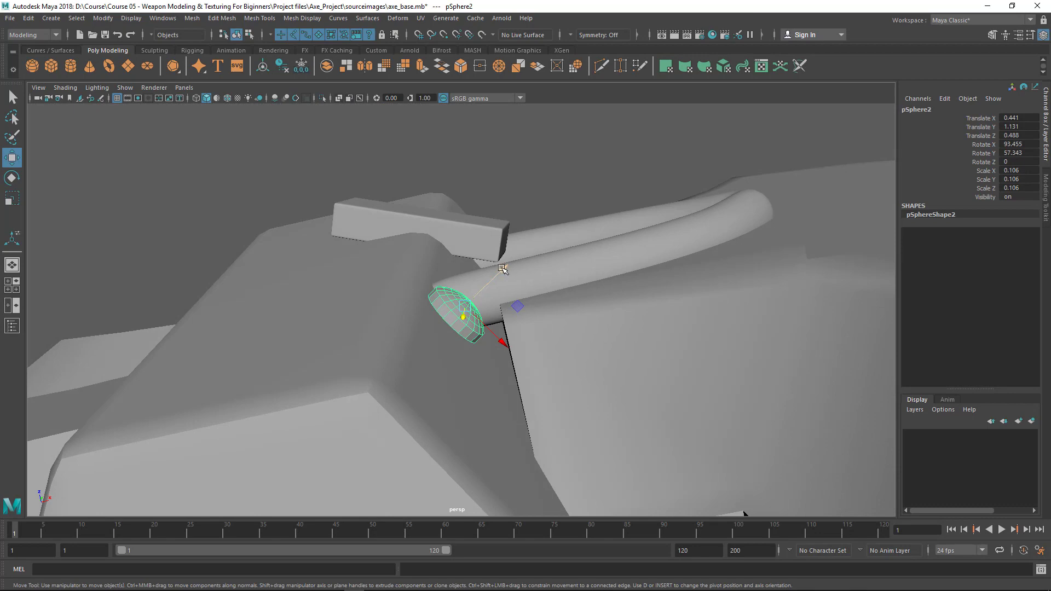
left_click_drag(503, 269, 464, 387)
left_click_drag(499, 317, 567, 372)
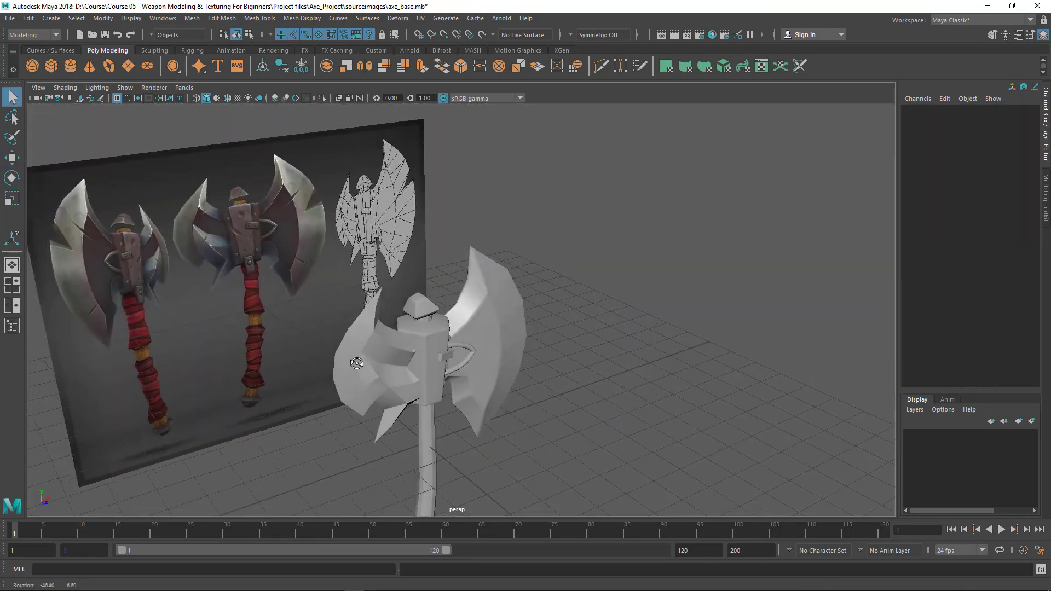
Examine the wrapped handle in the reference image beside the axe model.
left_click_drag(219, 350, 405, 309, "alt")
middle_click_drag(404, 288, 445, 315, "alt")
right_click_drag(445, 315, 504, 349, "alt")
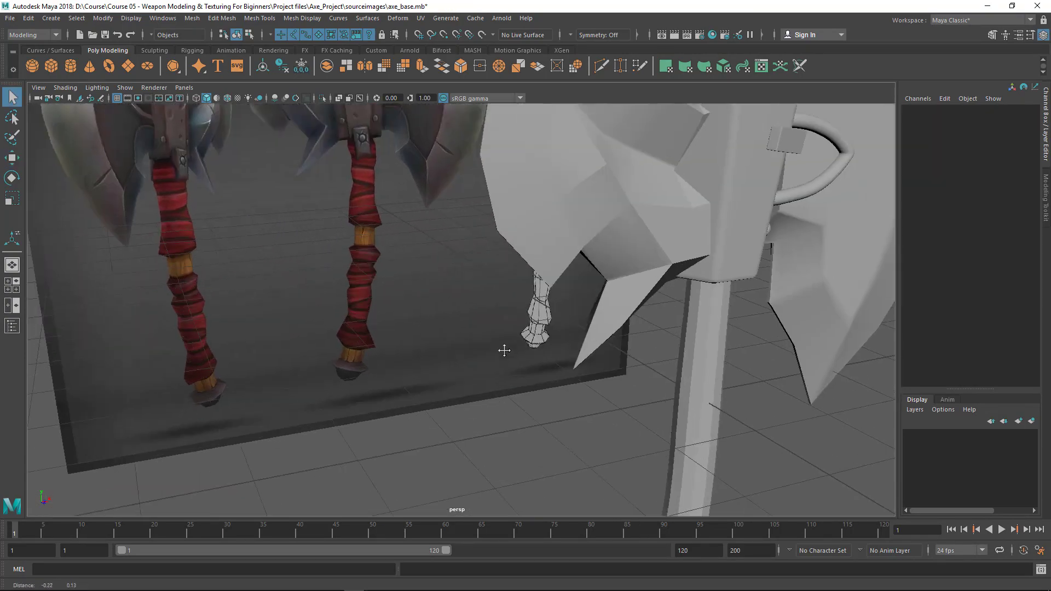
middle_click_drag(504, 350, 529, 361, "alt")
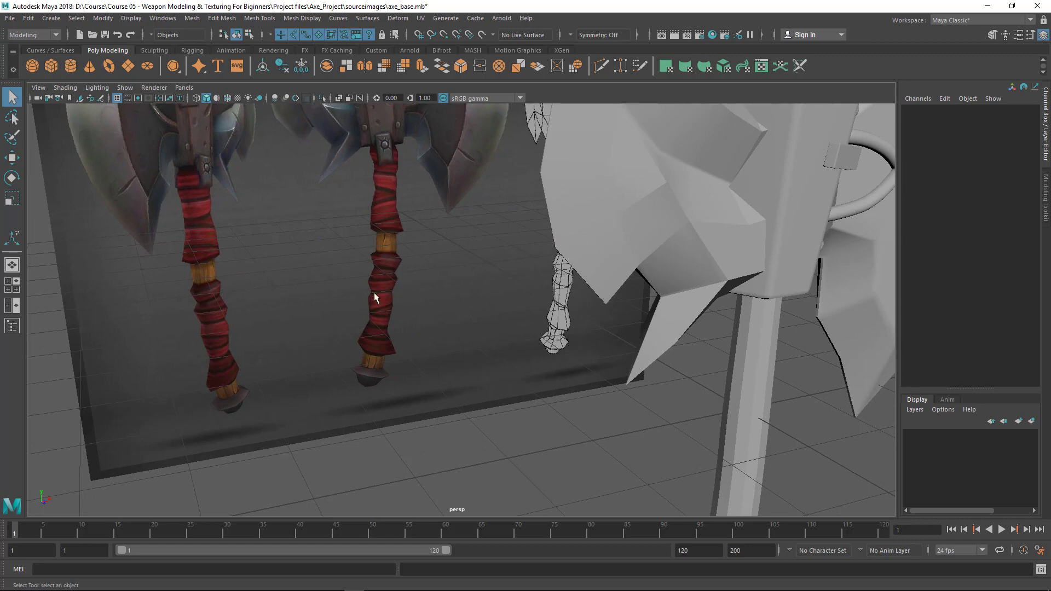
right_click_drag(373, 293, 458, 406, "alt")
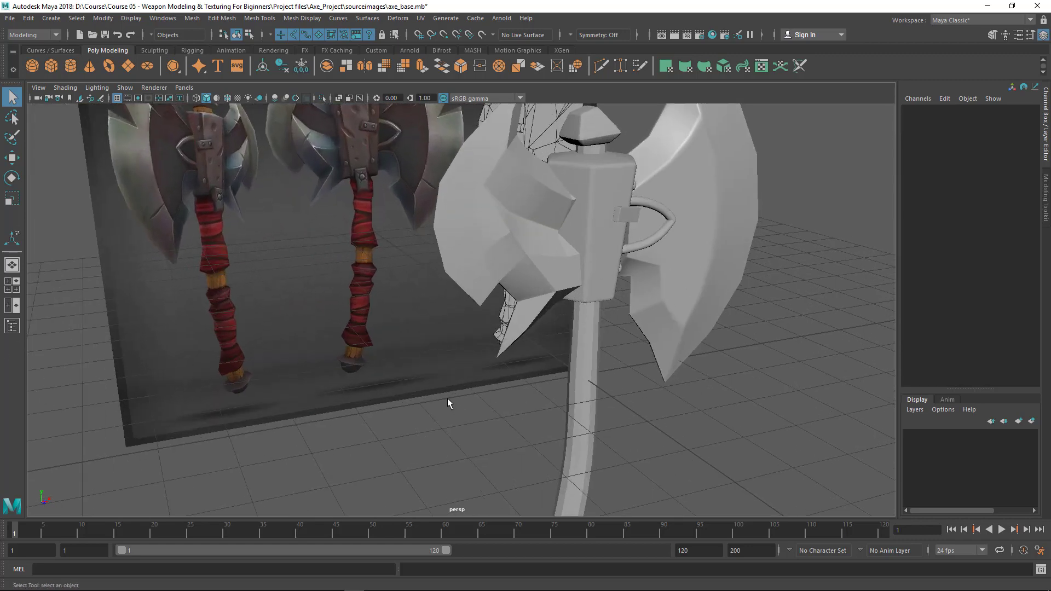